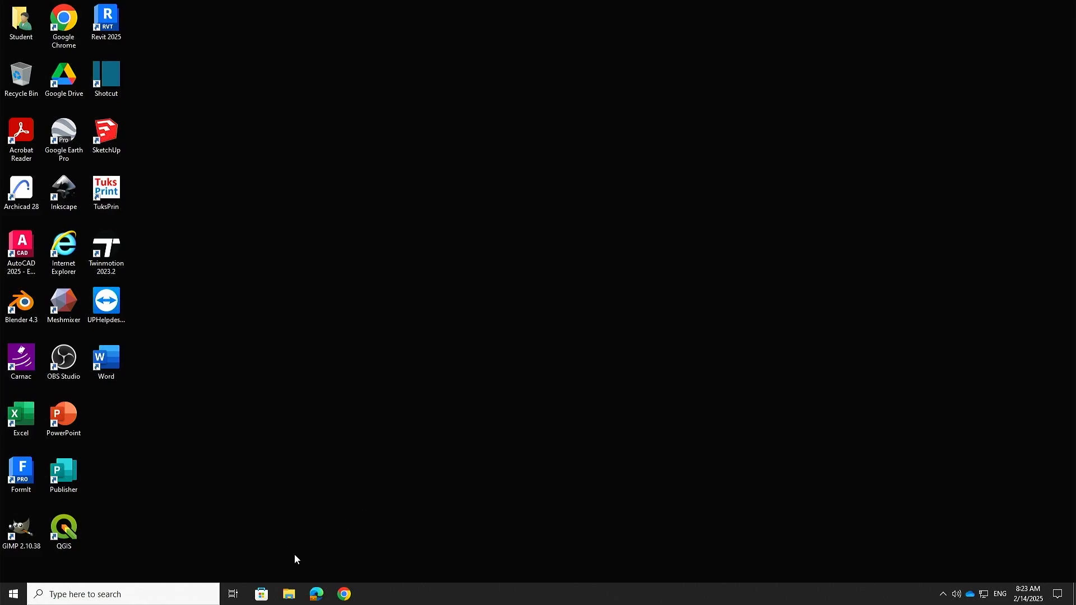
Step: Launch Microsoft Edge and Google Chrome from the taskbar, leaving Chrome in front
left_click(315, 598)
left_click(346, 594)
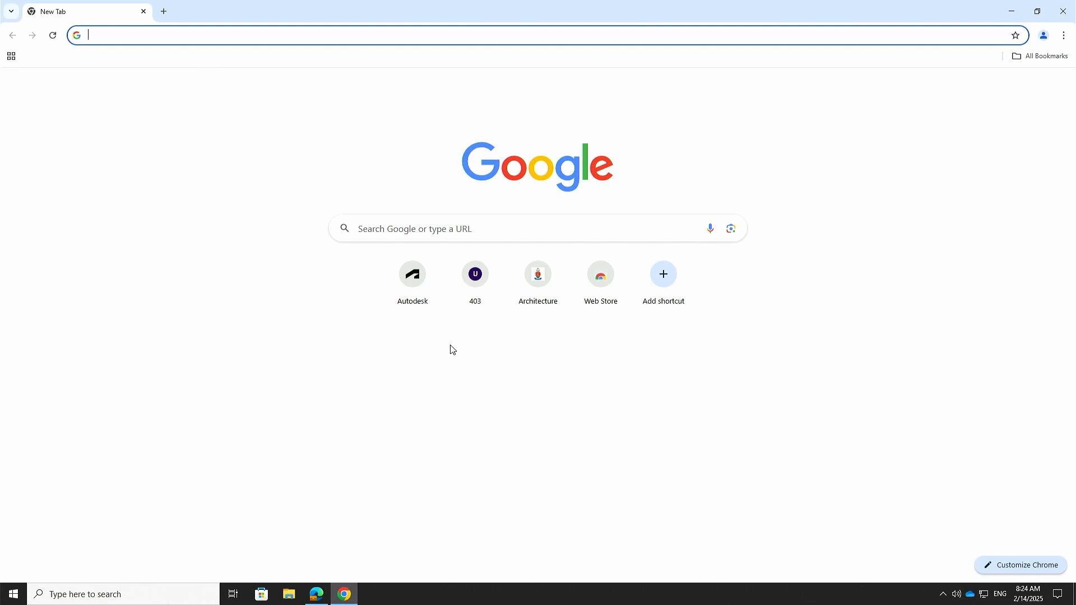
left_click(316, 594)
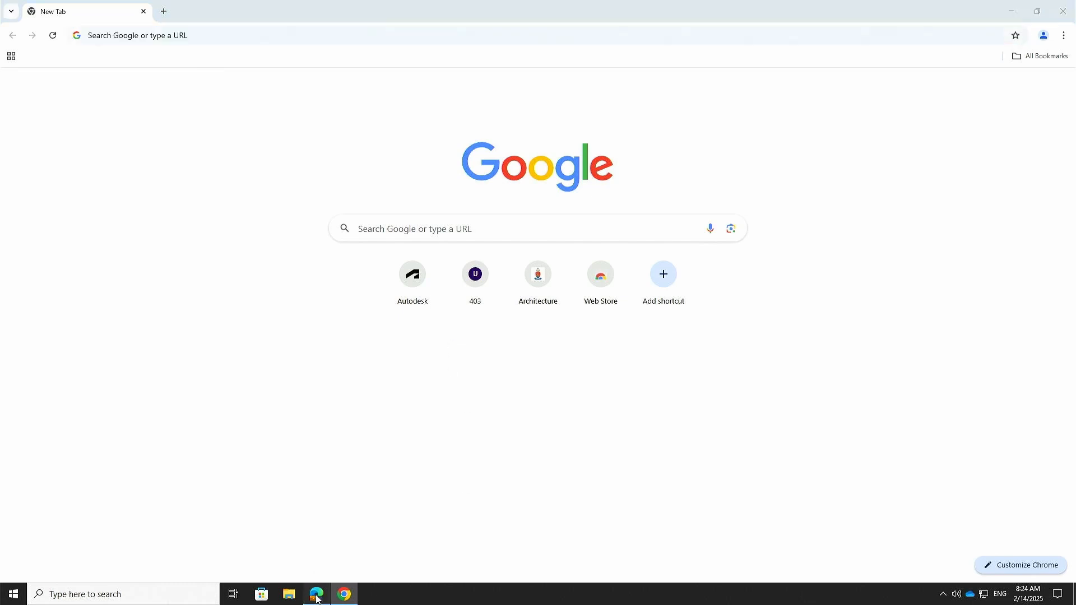
left_click(315, 594)
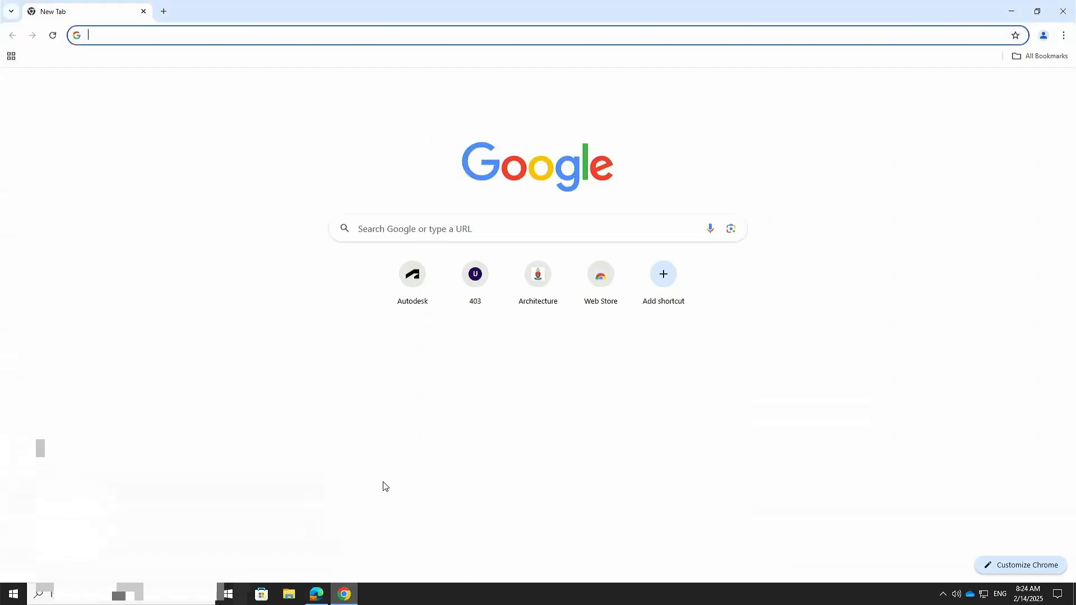
left_click(120, 31)
left_click(250, 273)
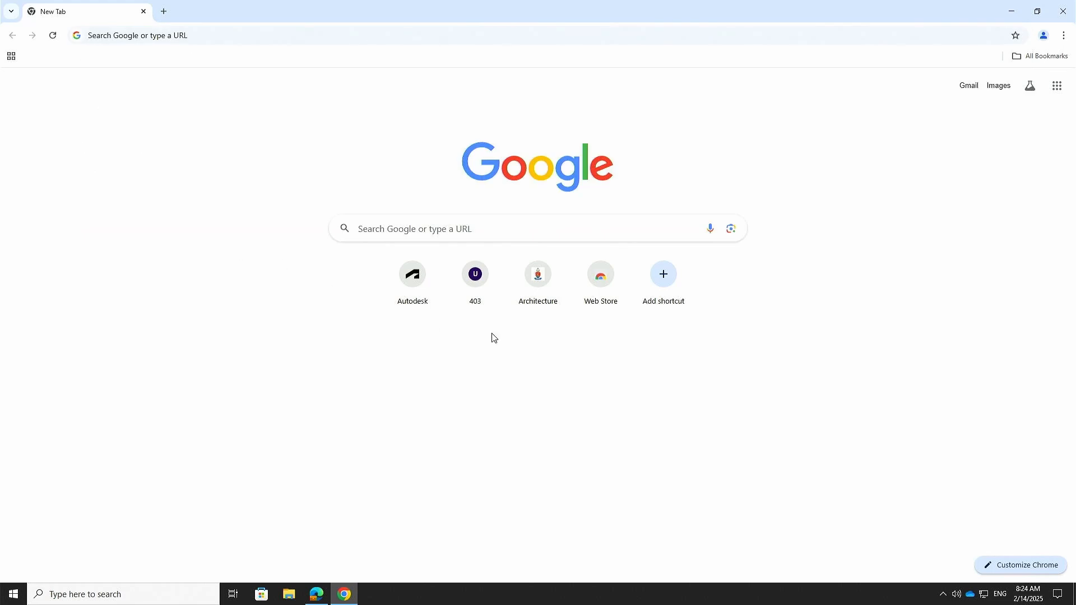
left_click(121, 31)
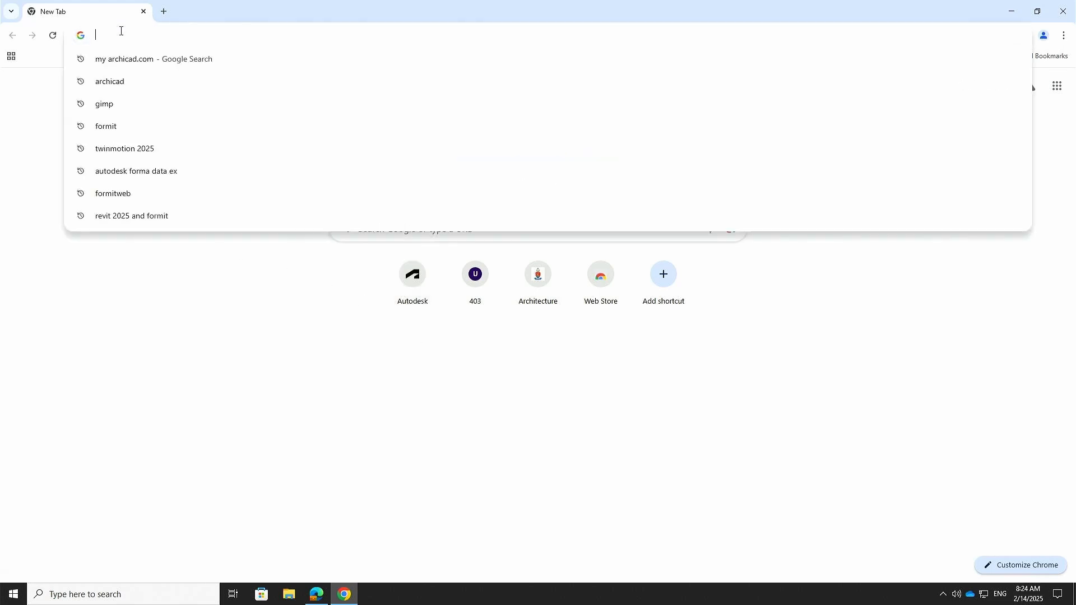
type("www.")
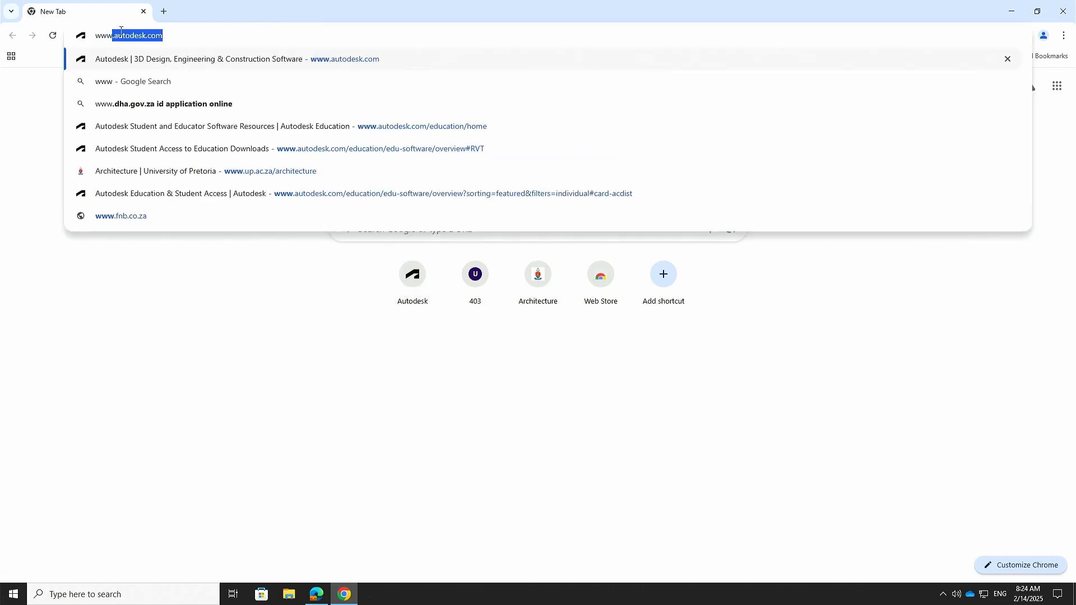
key("Return")
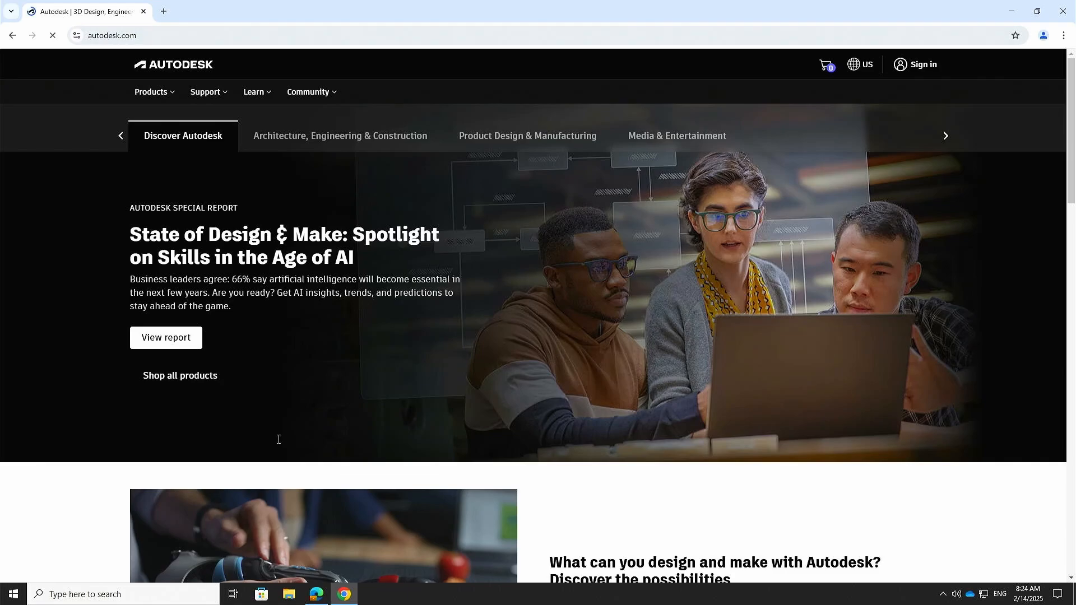
left_click(318, 597)
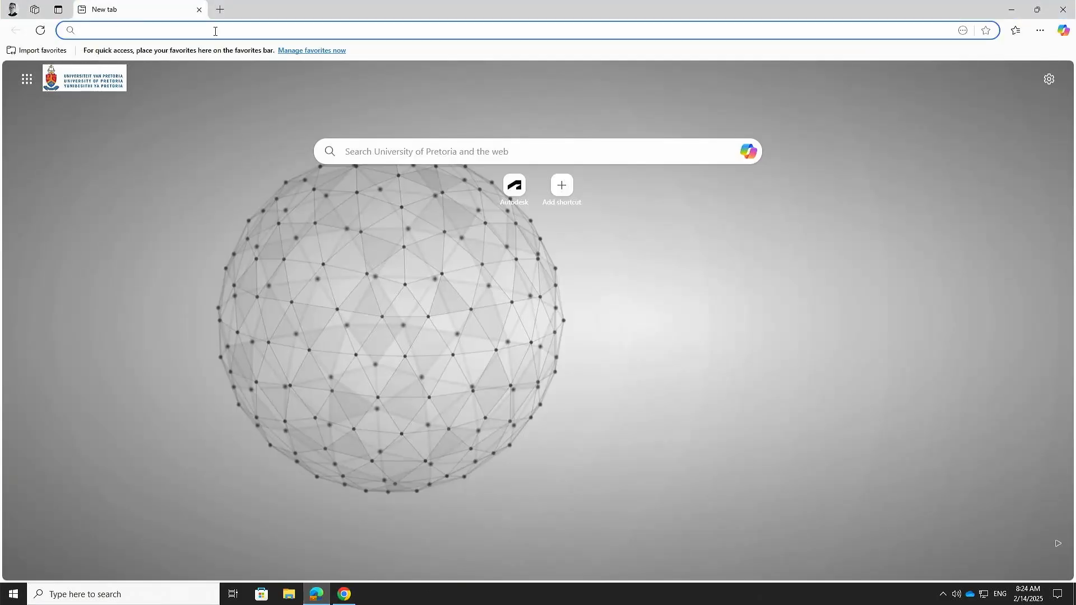
type("www")
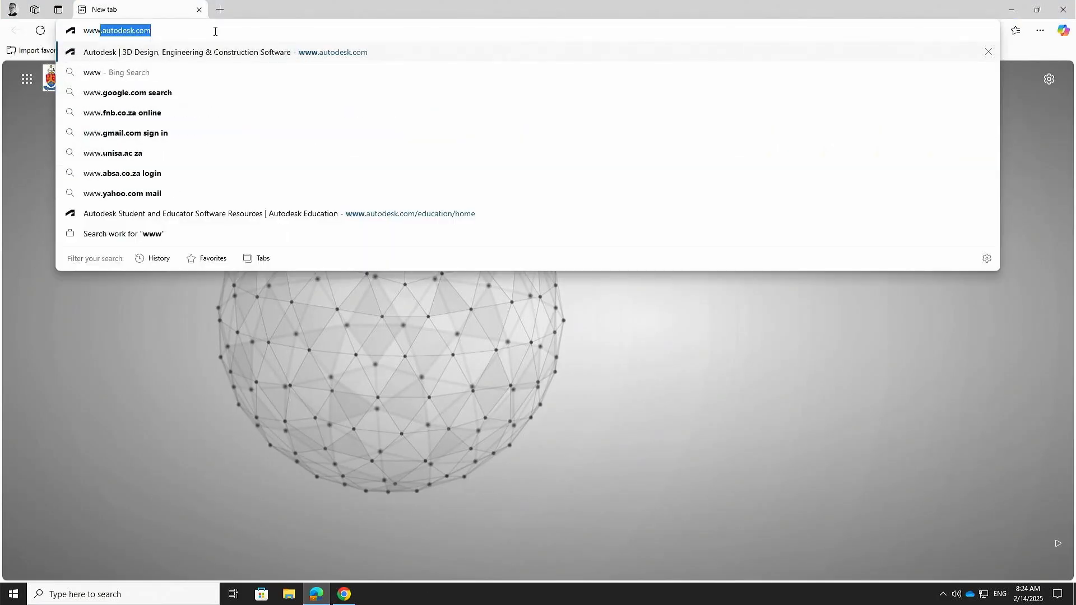
key("Return")
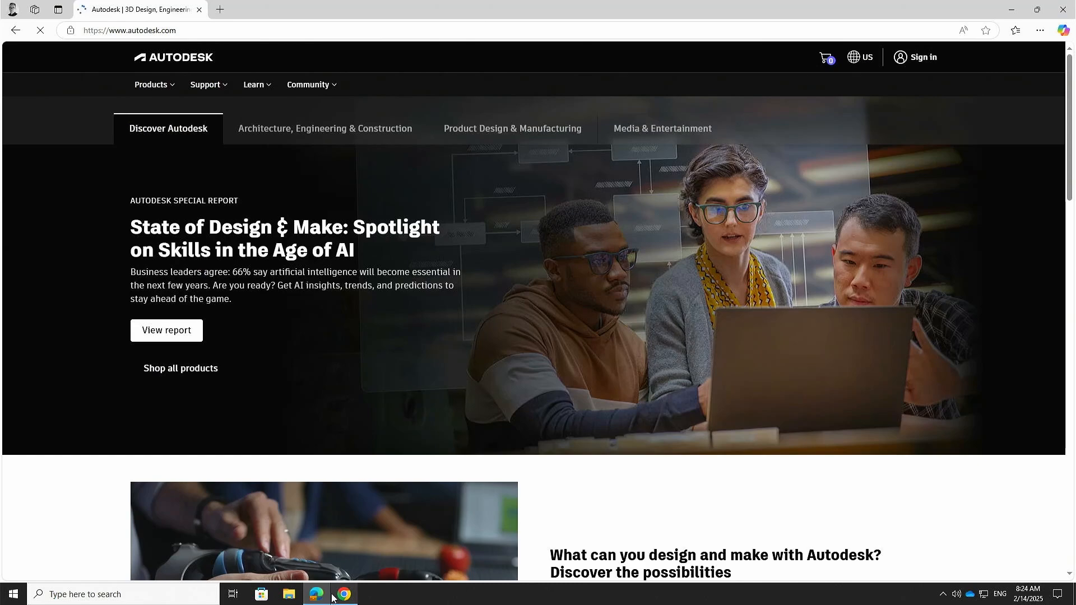
left_click(344, 594)
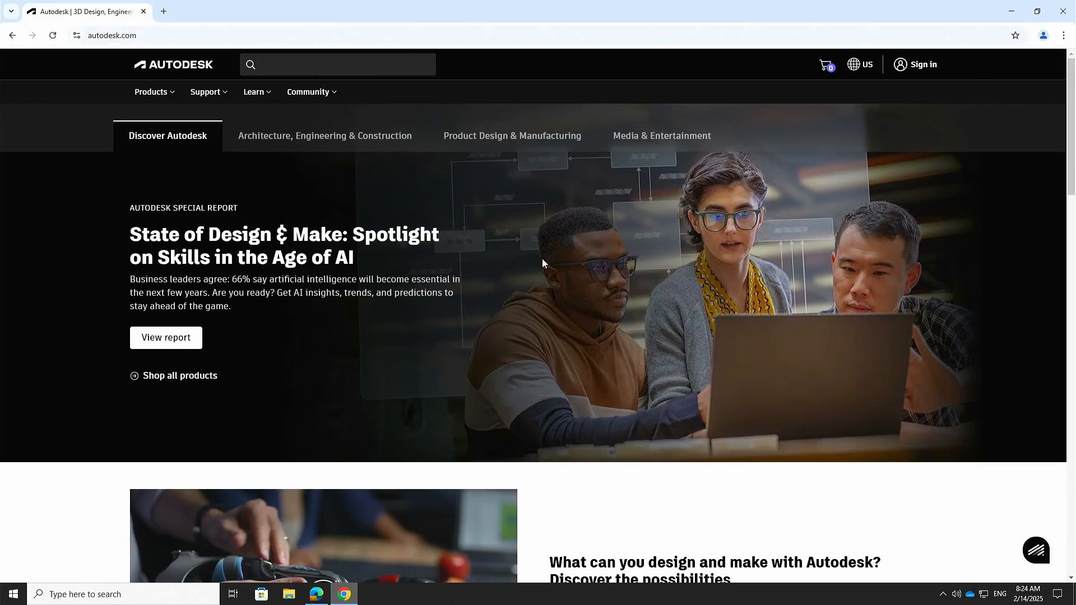
left_click(349, 596)
left_click(350, 595)
Step: Set Chrome's Pop-ups and redirects permission for autodesk.com to Allow, then reload the homepage
left_click(78, 36)
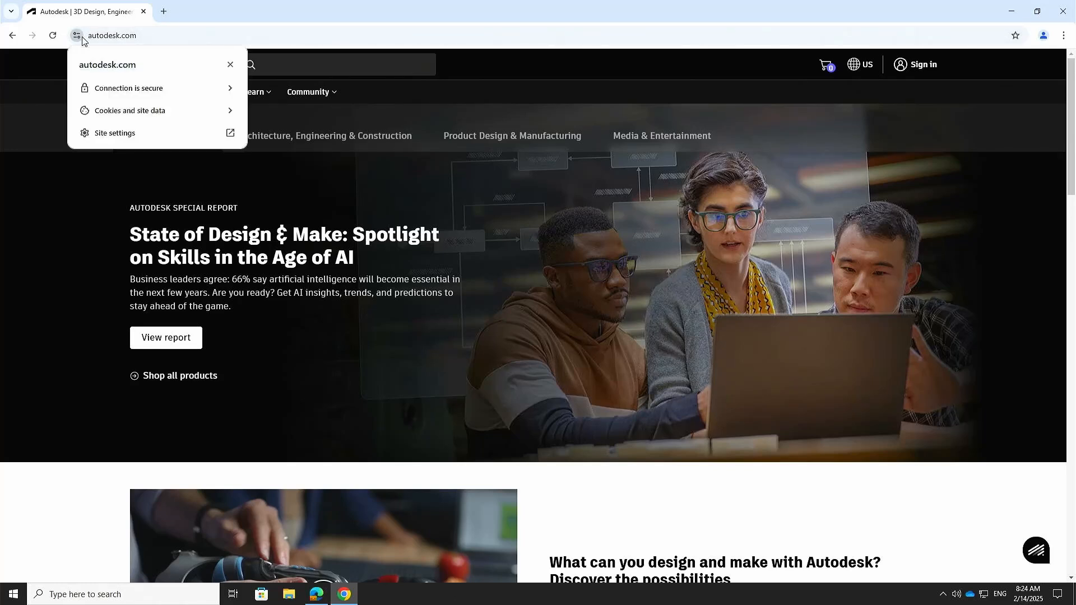
left_click(109, 133)
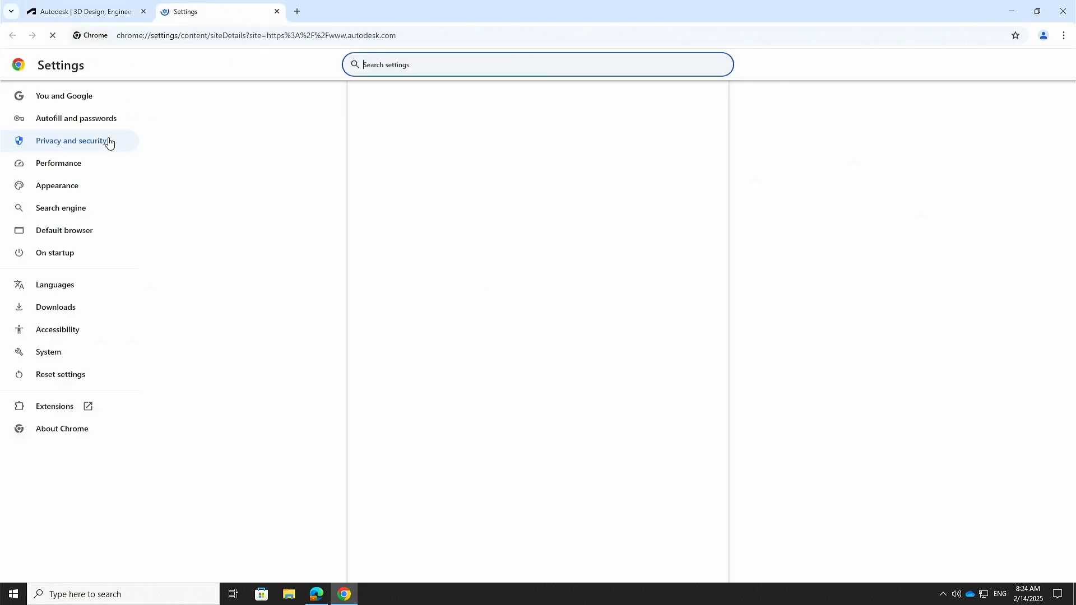
scroll(636, 201, "down", 3)
scroll(565, 263, "up", 3)
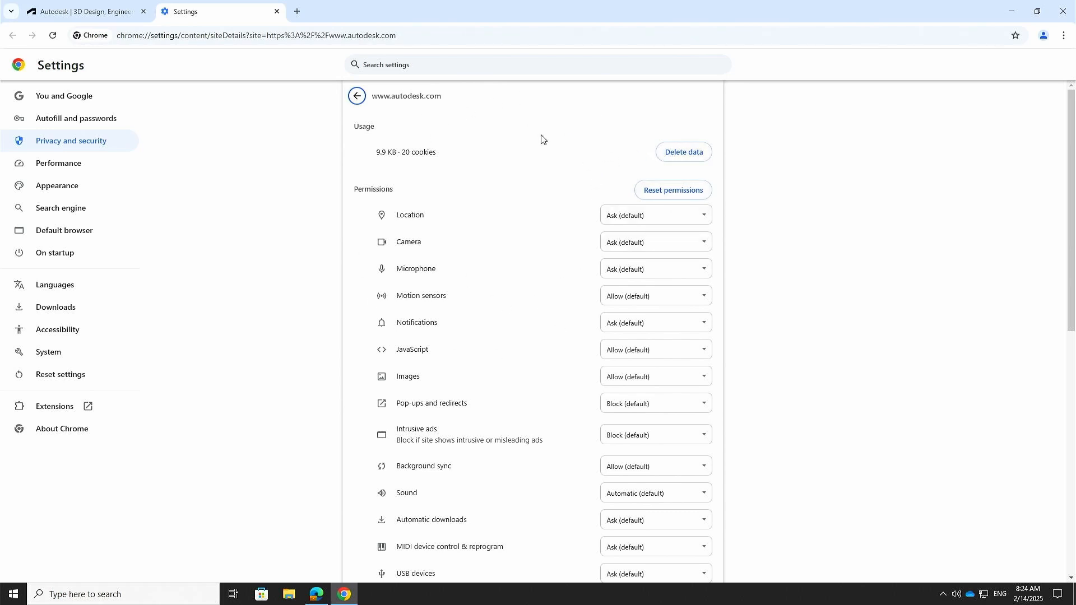
scroll(468, 158, "down", 3)
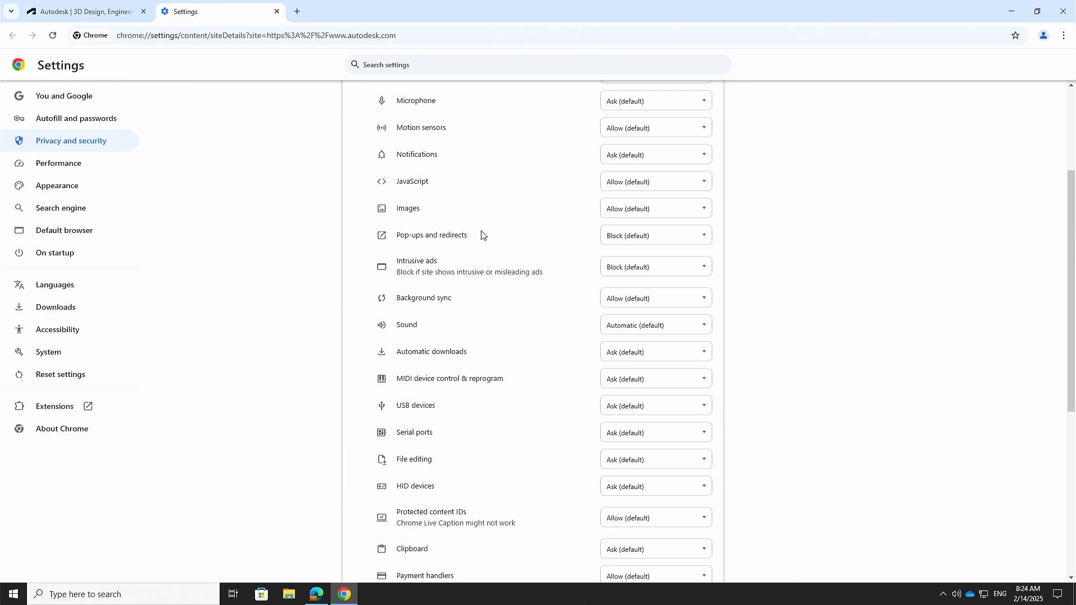
left_click(679, 248)
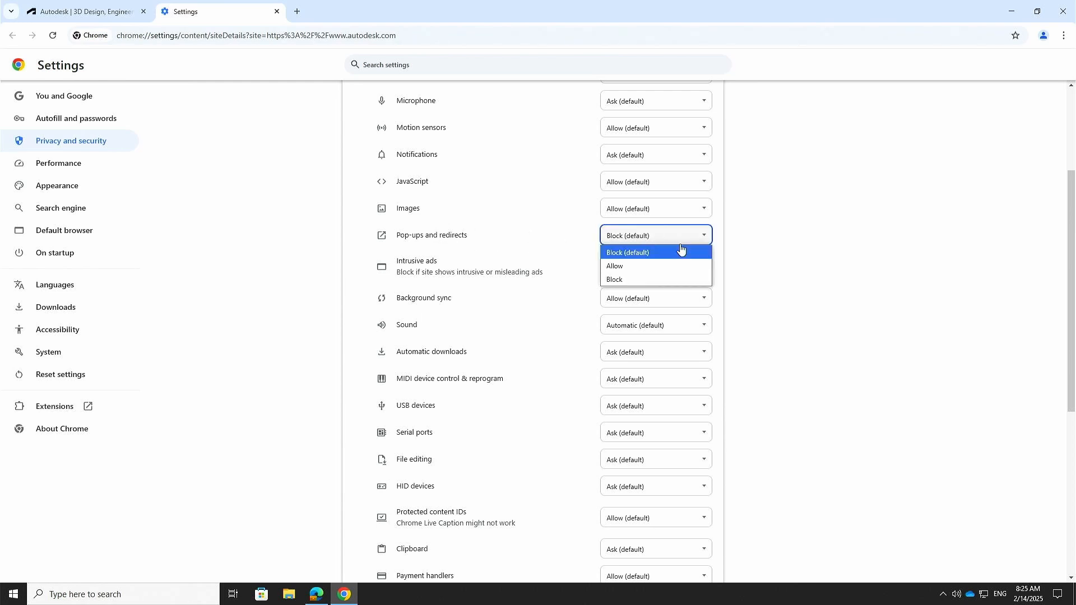
left_click(630, 267)
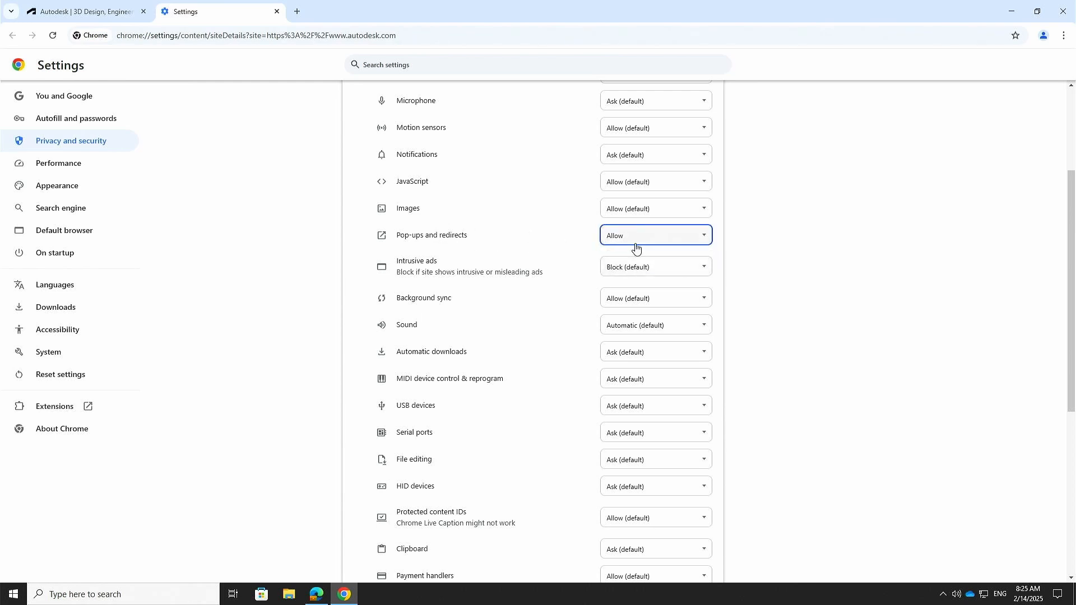
left_click(276, 12)
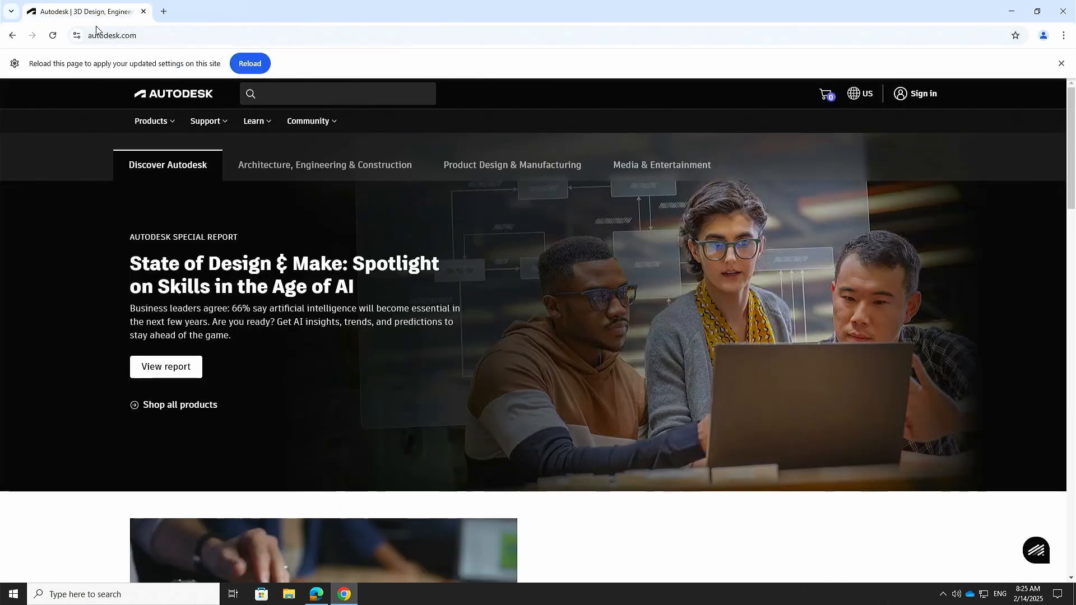
left_click(251, 66)
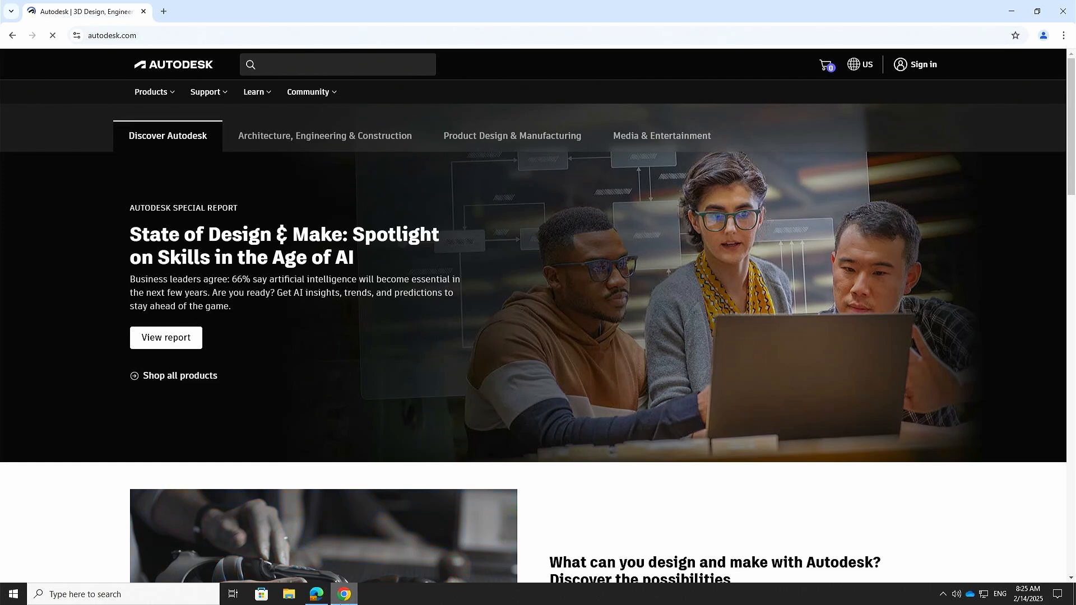
Step: In Edge, set autodesk.com's Pop-ups and redirects permission to Allow and close Settings
left_click(319, 596)
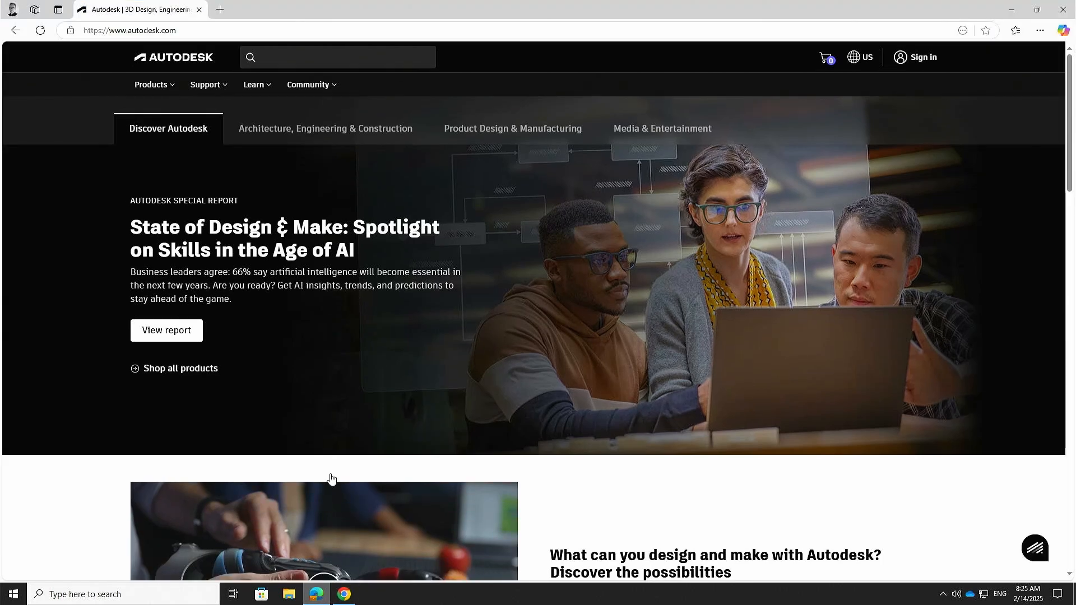
left_click(71, 31)
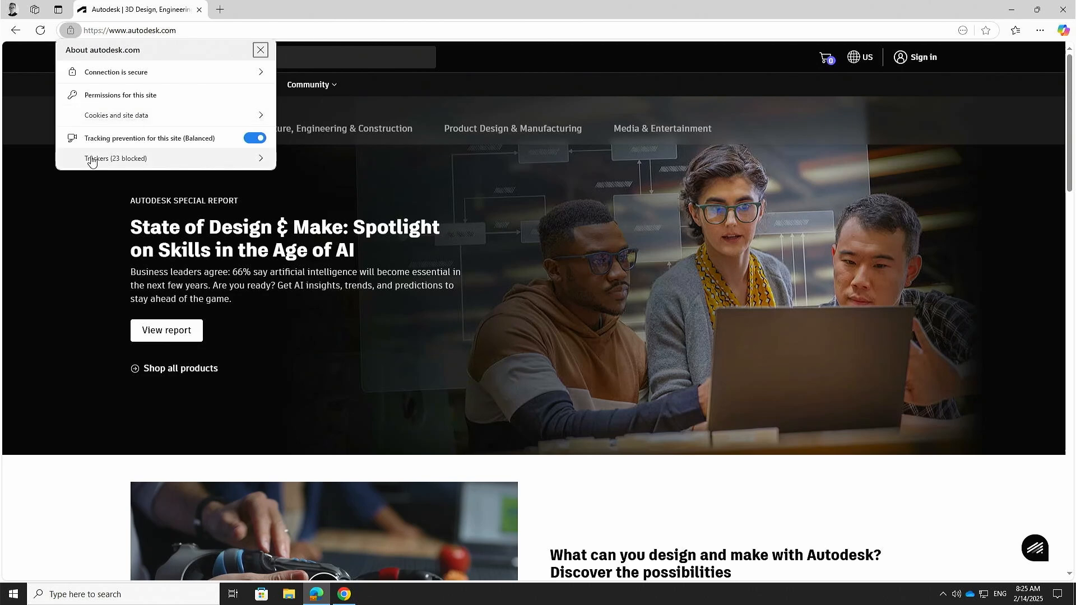
left_click(104, 96)
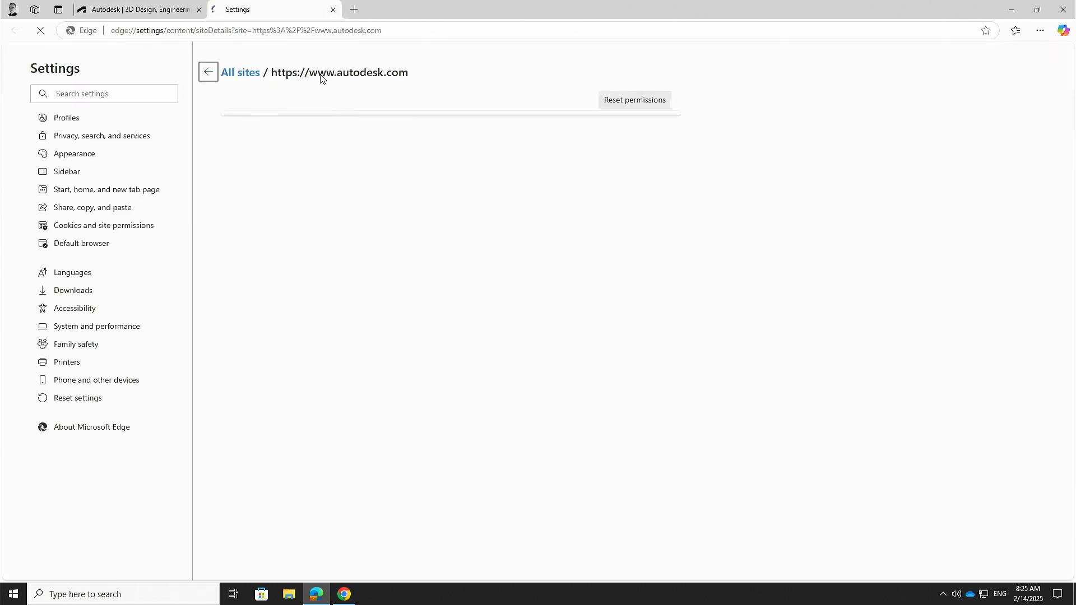
scroll(576, 258, "down", 3)
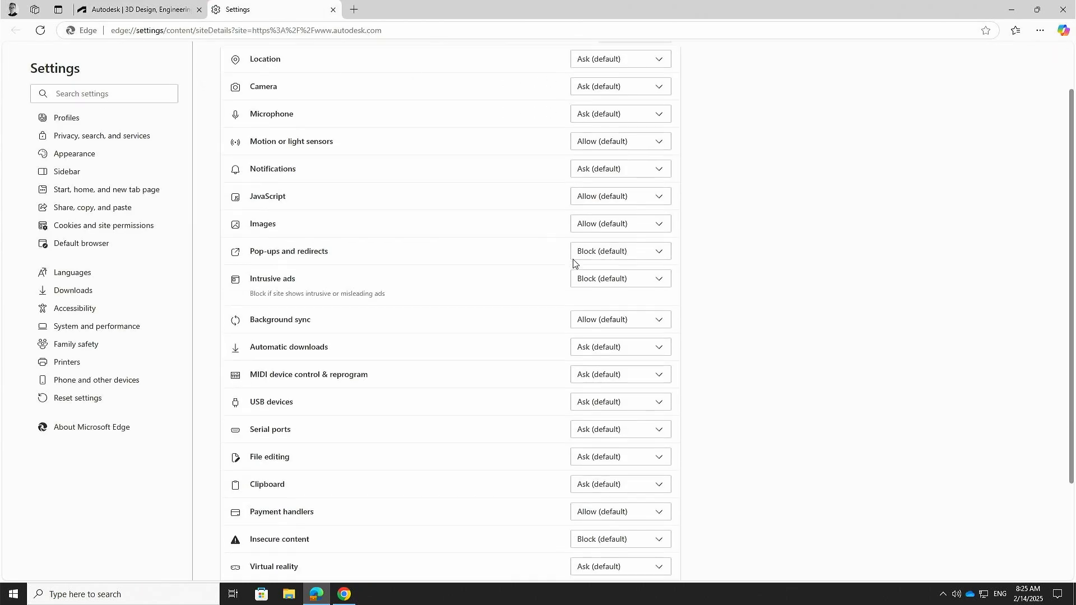
scroll(576, 257, "up", 3)
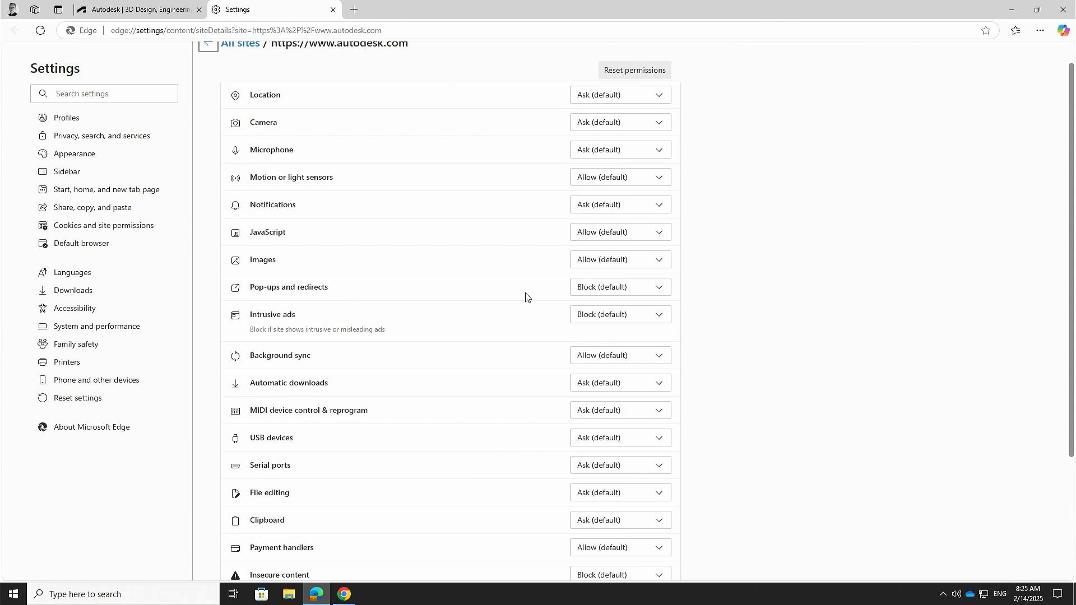
left_click(620, 289)
left_click(595, 326)
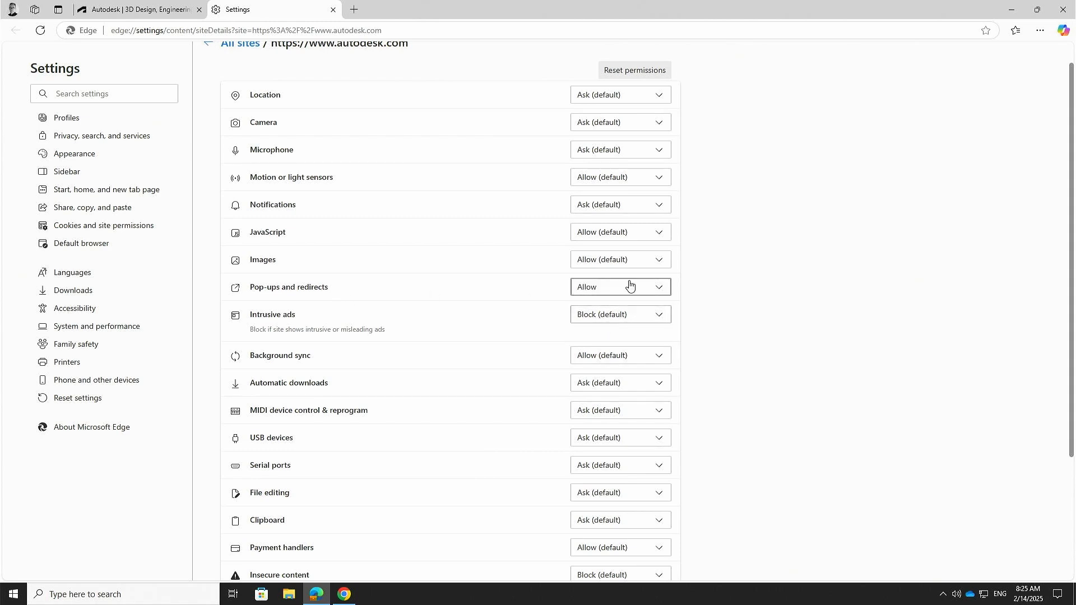
left_click(332, 10)
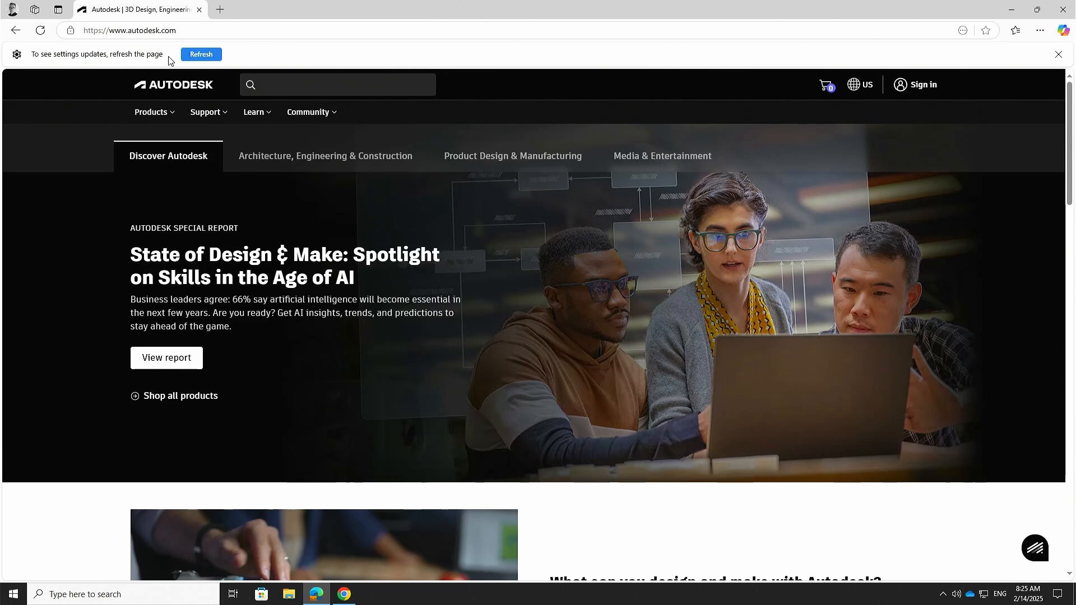
Step: Refresh and close Edge, then scroll Chrome's Autodesk homepage down to the footer link columns
left_click(202, 55)
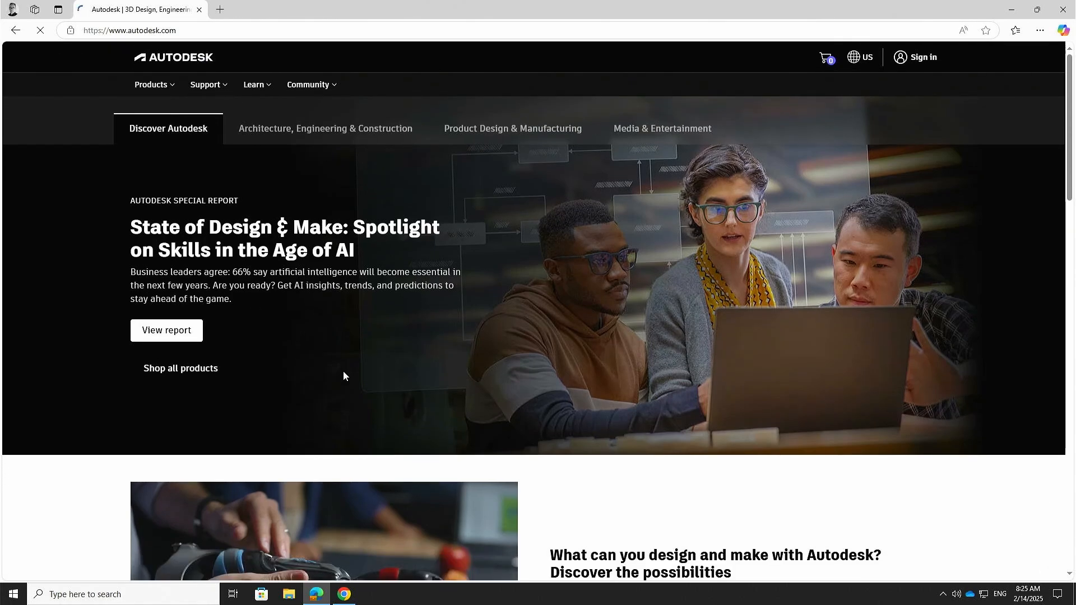
left_click(1070, 8)
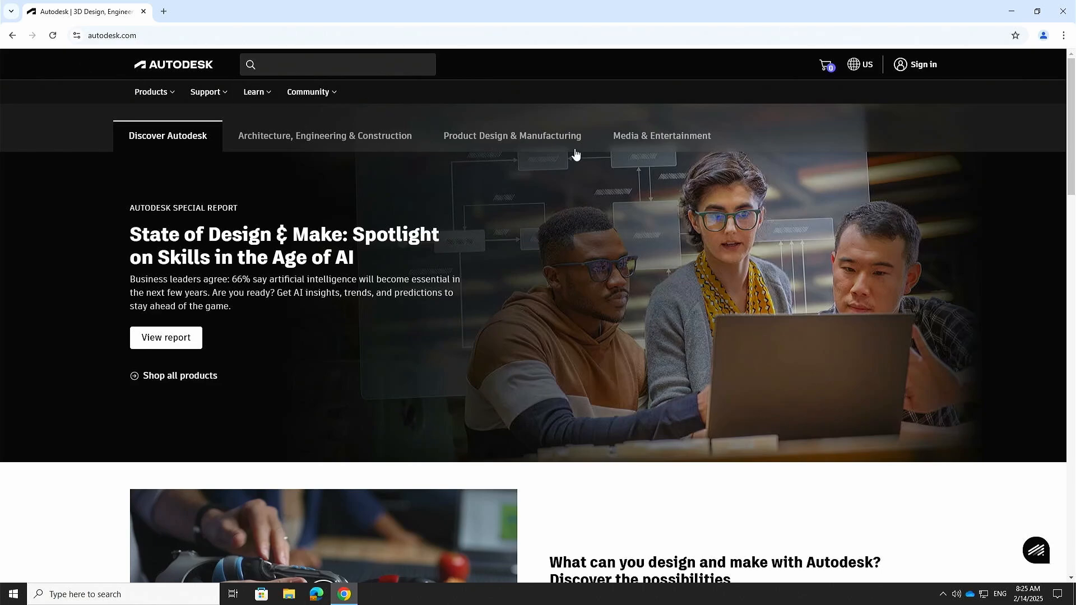
scroll(504, 197, "down", 20)
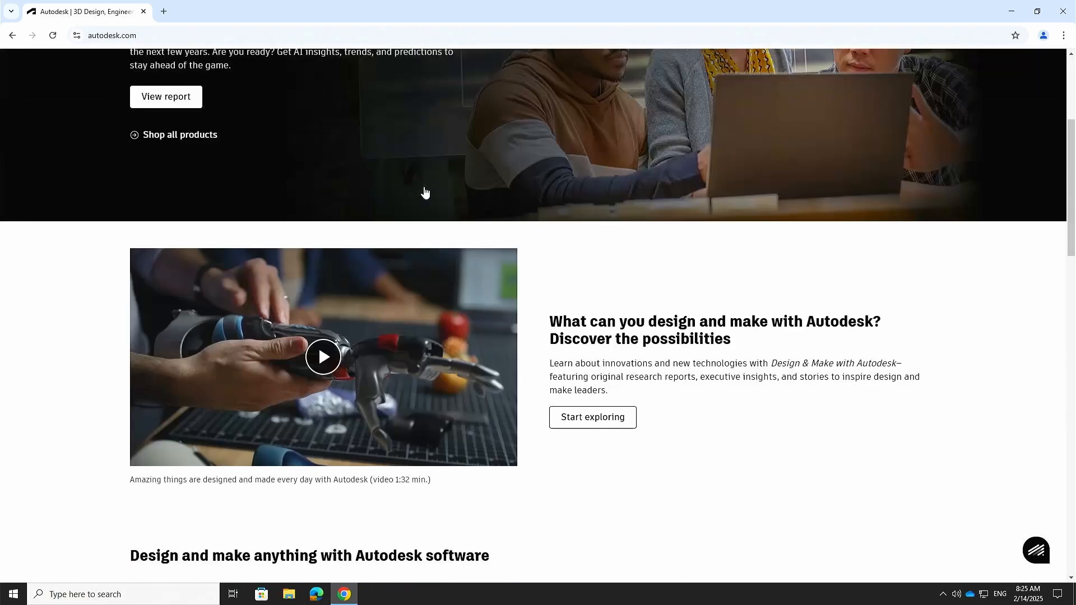
scroll(416, 209, "down", 7)
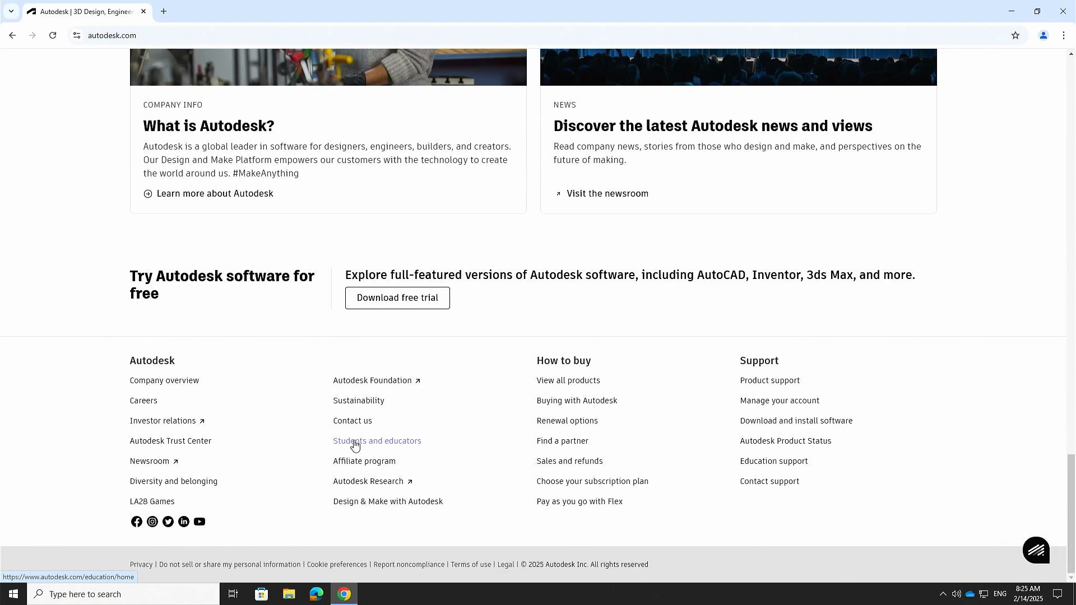
Step: Follow the 'Students and educators' footer link and browse the Autodesk Education page
left_click(375, 443)
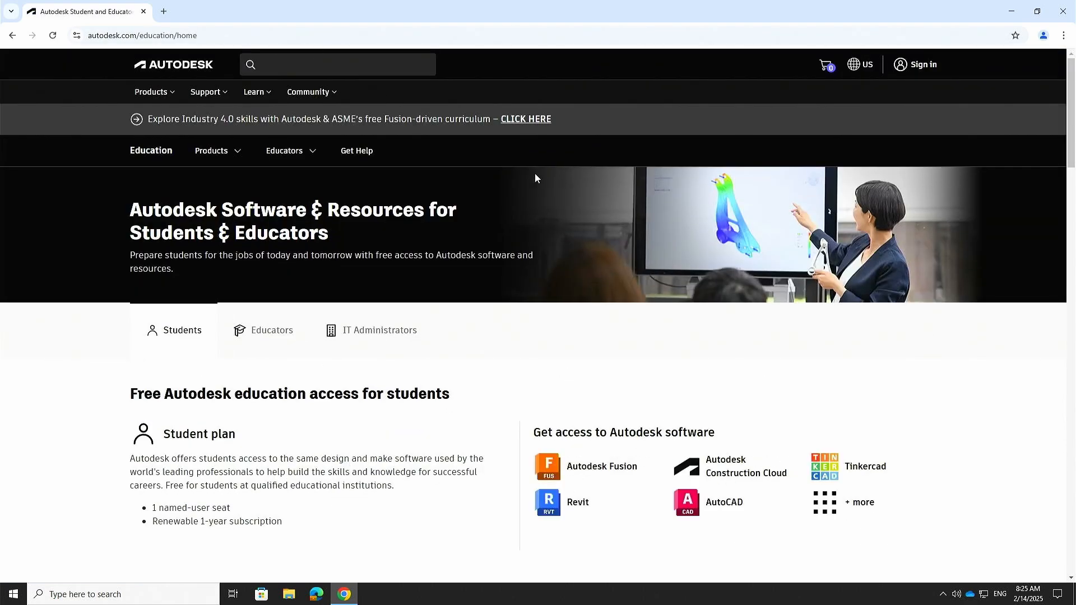
scroll(533, 177, "down", 3)
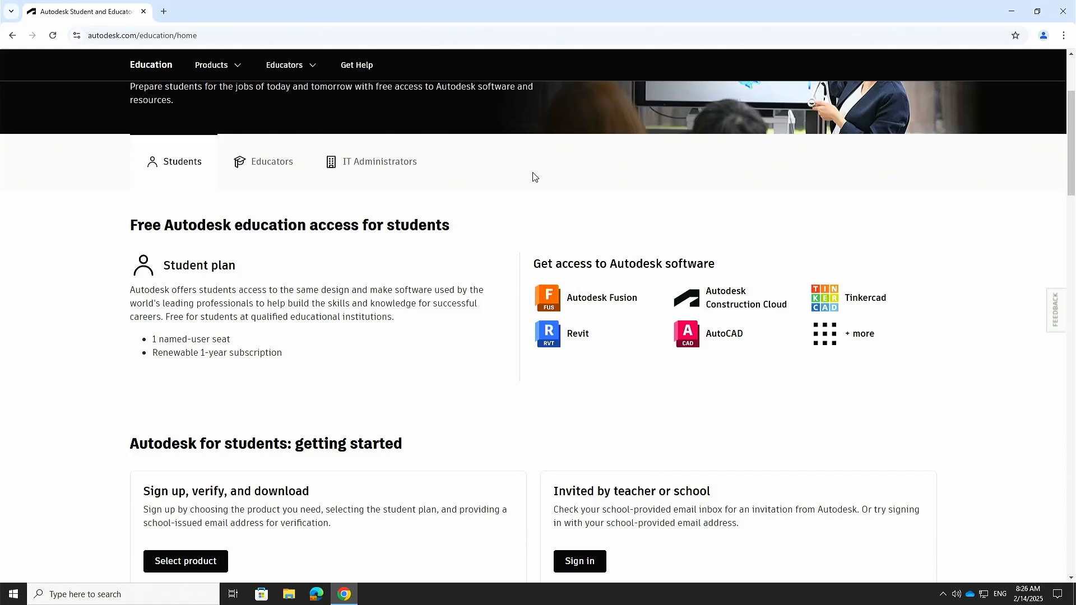
scroll(377, 293, "down", 2)
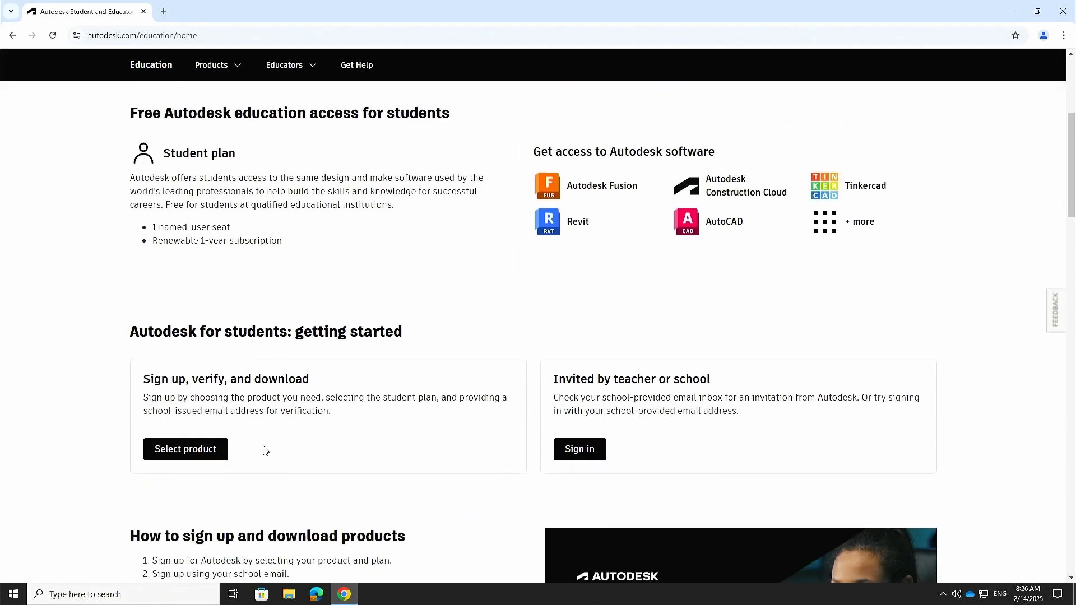
scroll(794, 266, "up", 5)
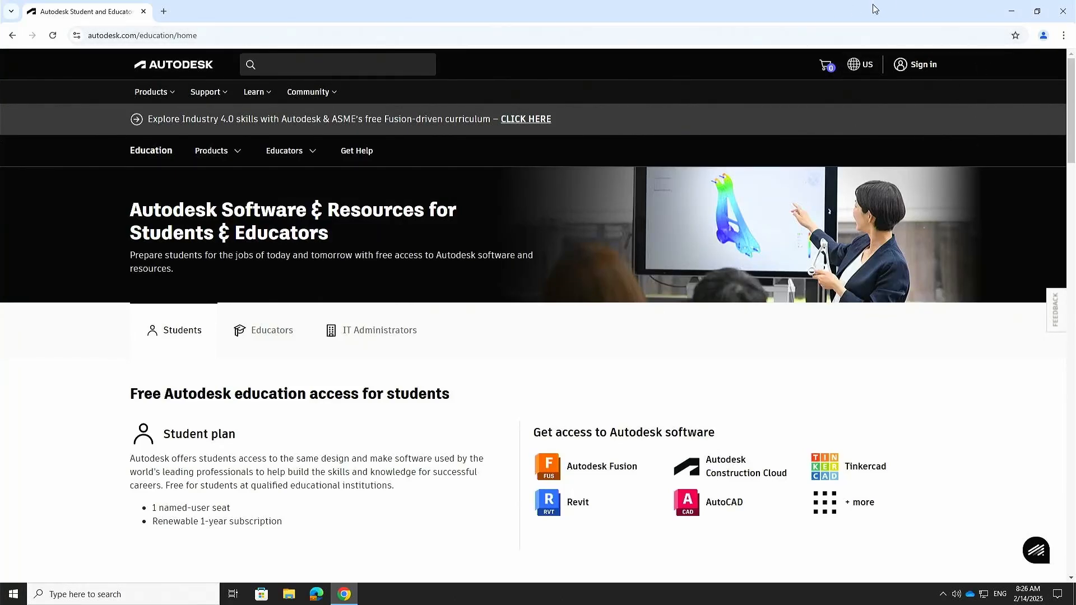
Step: Sign in to the Autodesk account with the account e-mail address and password
left_click(923, 66)
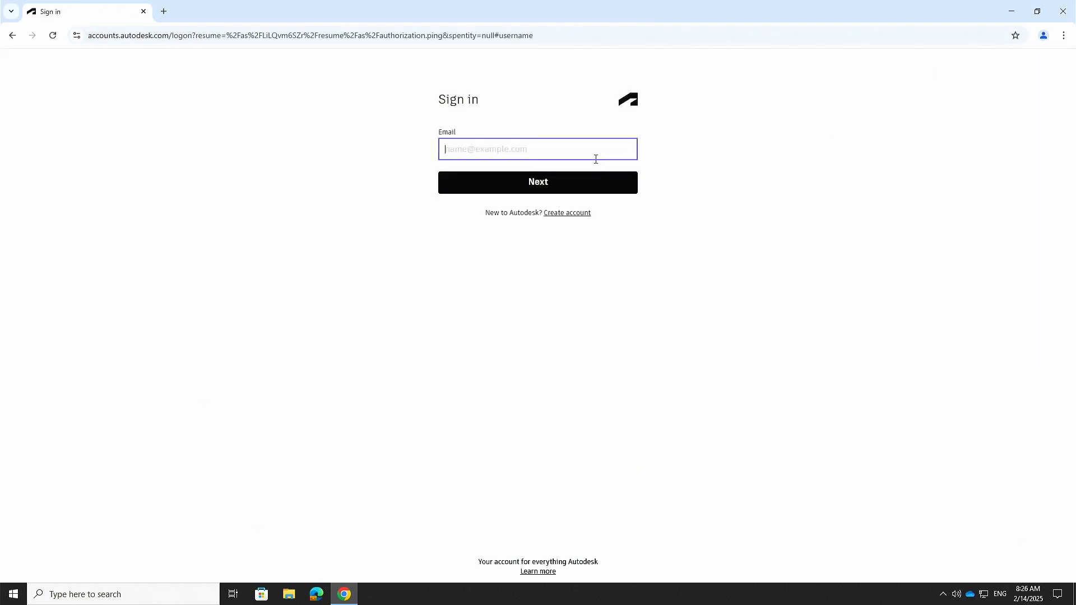
key("Return")
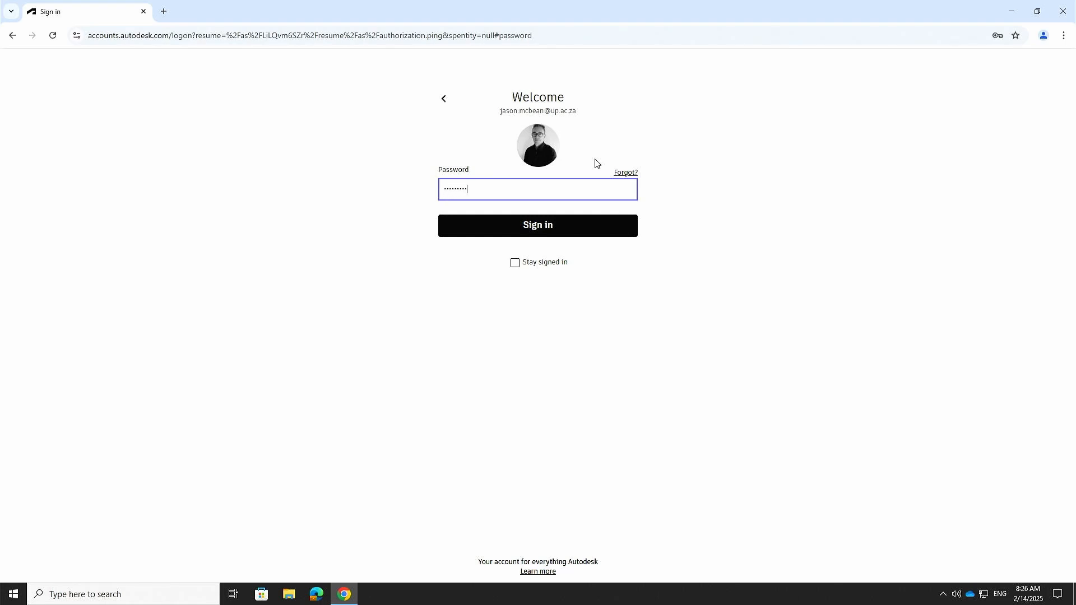
key("Return")
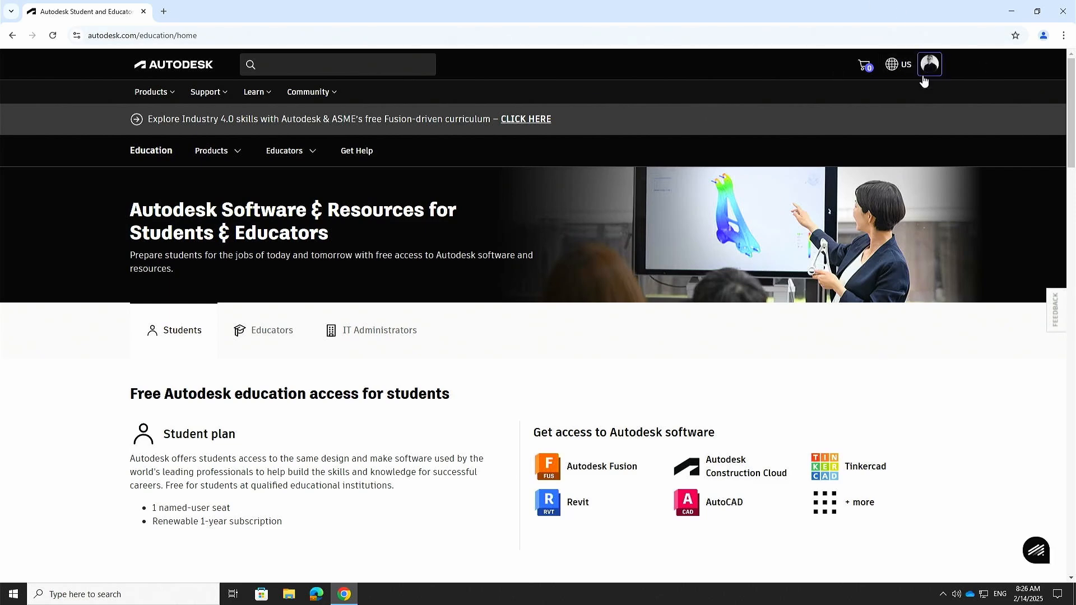
Step: Check the region list unchanged, sign out from the avatar menu, and scroll the education page
left_click(899, 70)
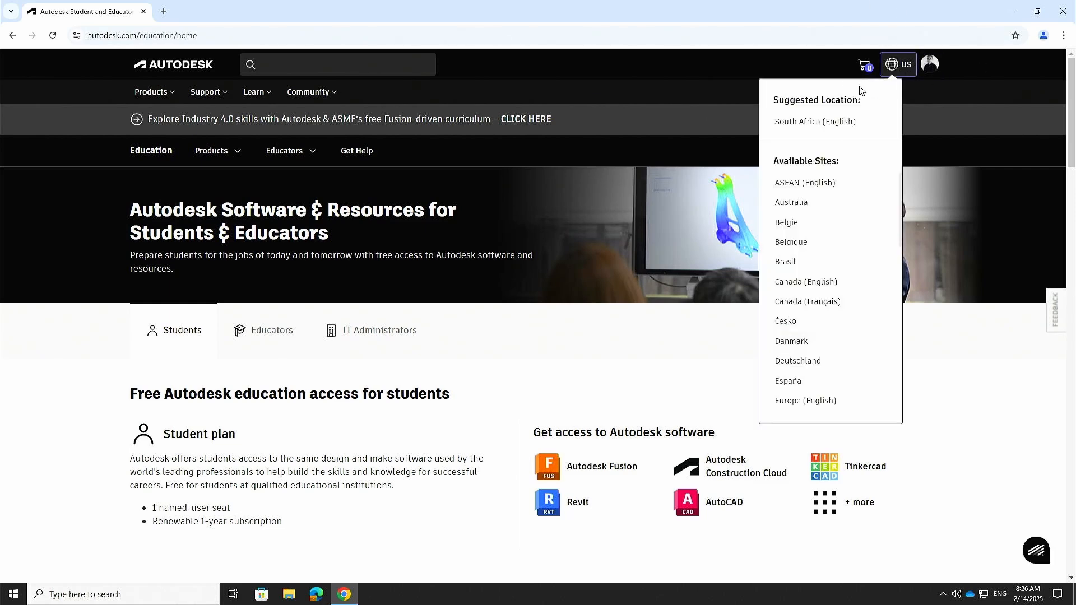
left_click(997, 110)
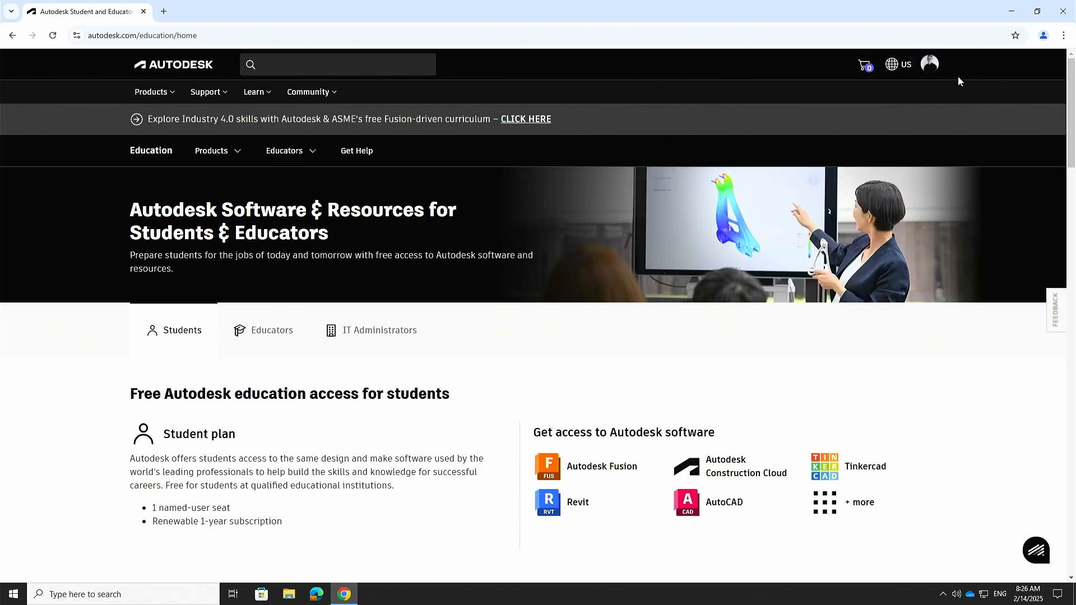
left_click(930, 65)
left_click(861, 128)
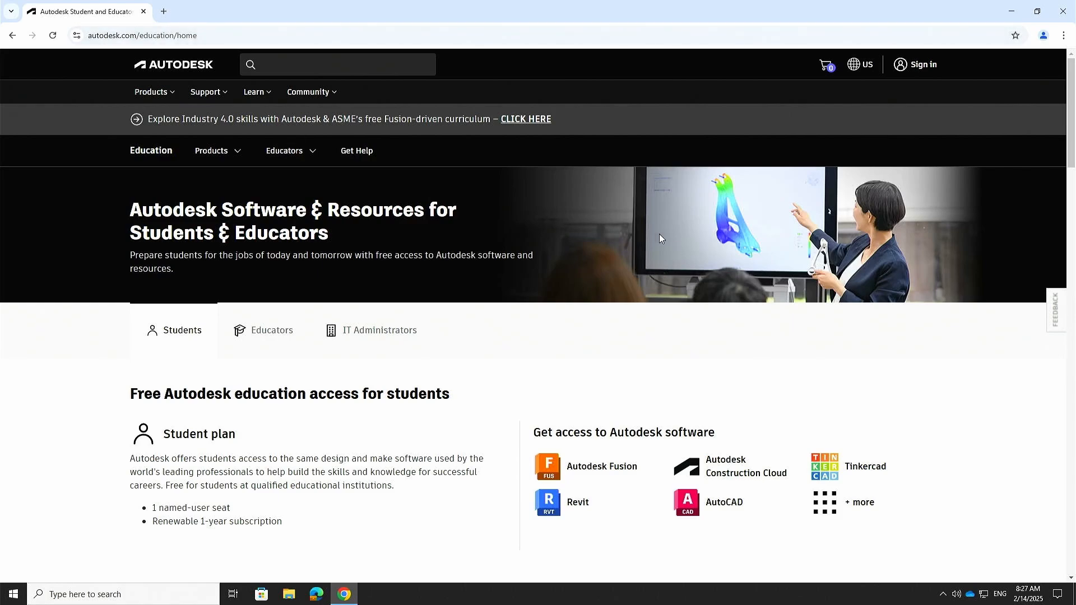
scroll(656, 233, "down", 4)
scroll(479, 207, "up", 3)
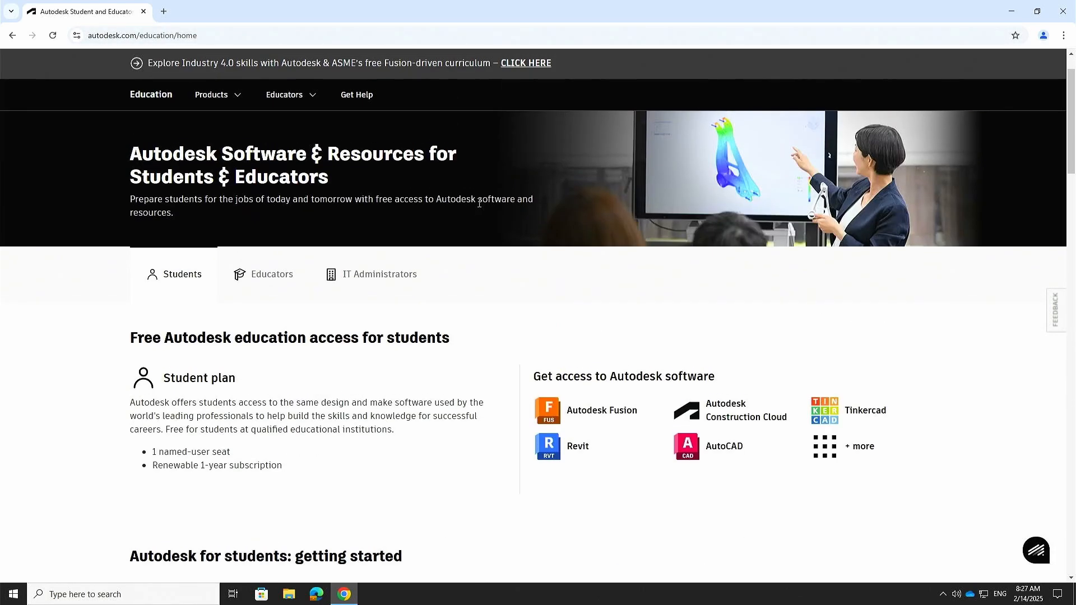
scroll(508, 171, "down", 4)
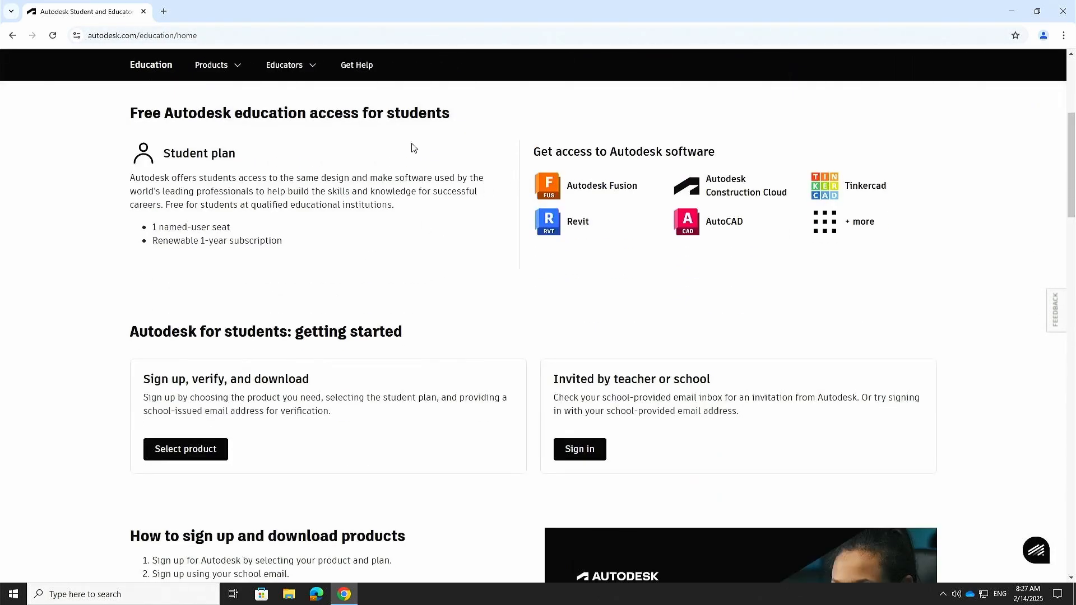
scroll(396, 191, "down", 2)
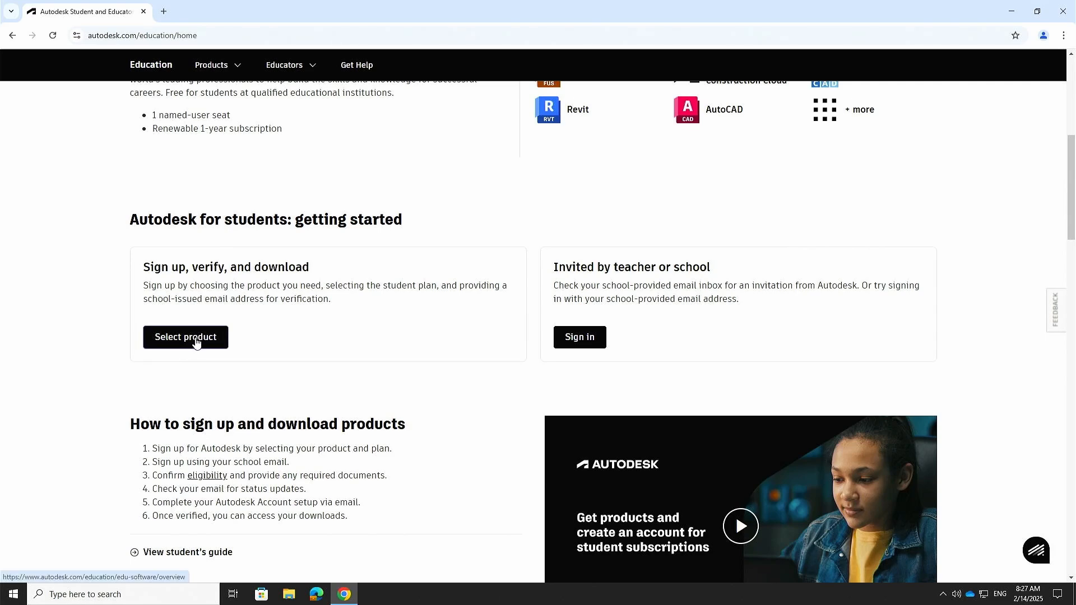
Step: Open 'Select product' and browse the free student products such as Tinkercad, Fusion, Revit and AutoCAD
left_click(196, 343)
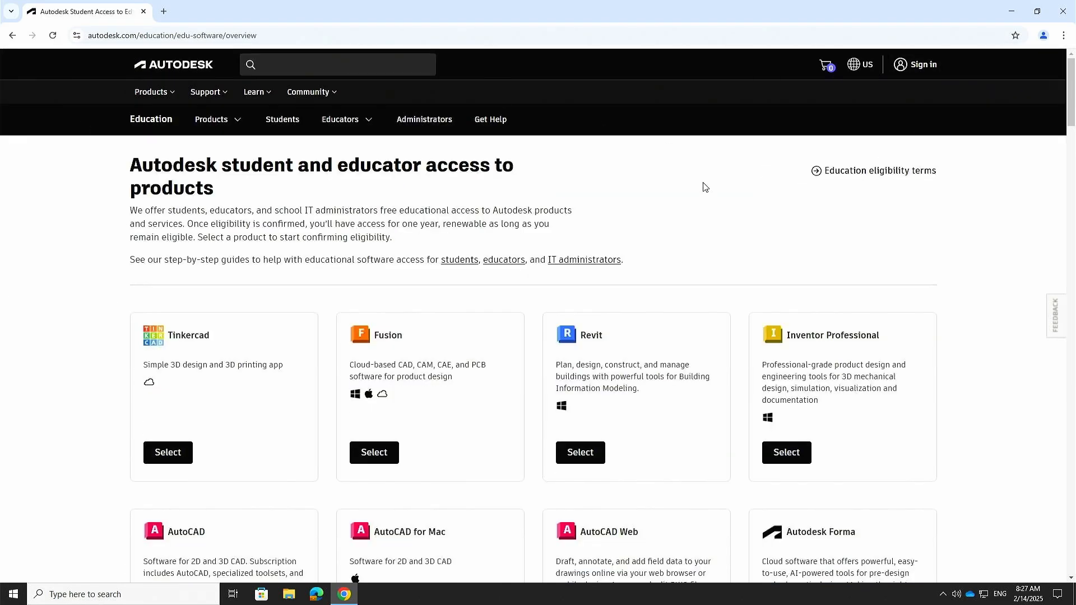
scroll(325, 357, "down", 2)
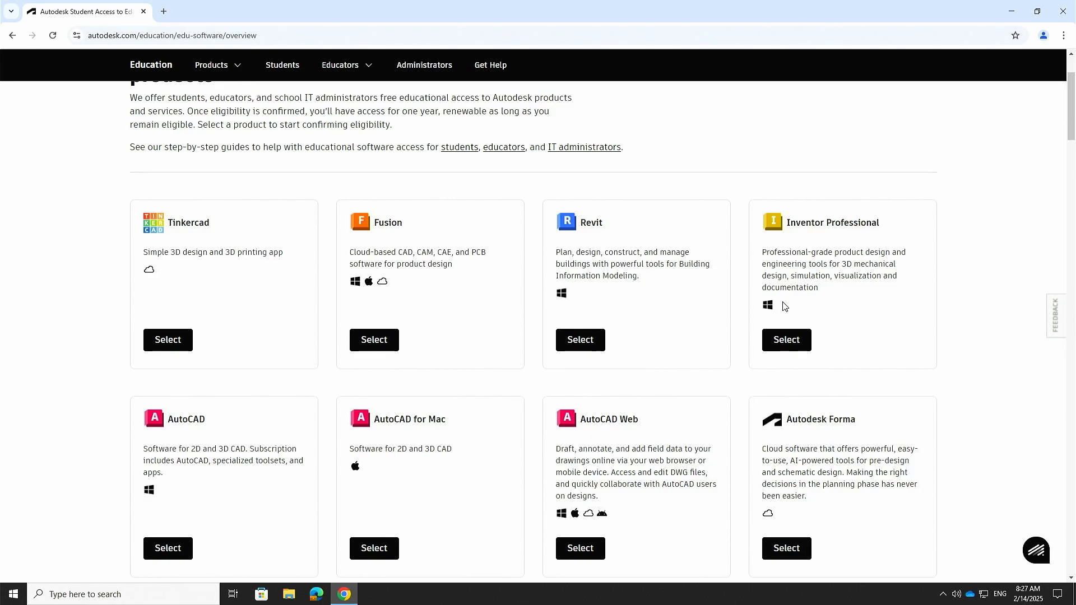
scroll(783, 305, "down", 3)
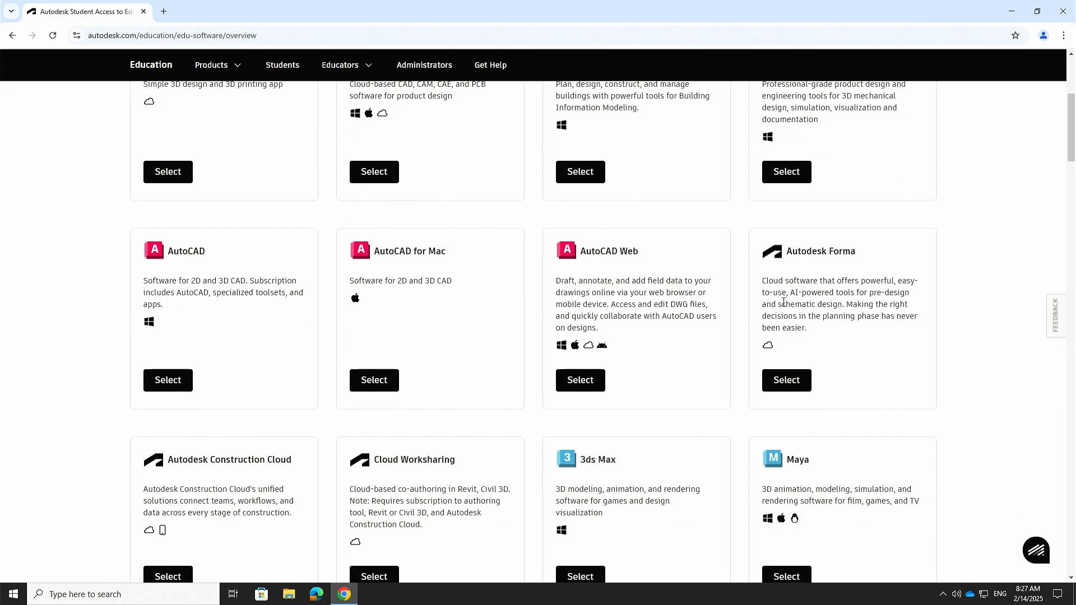
scroll(782, 305, "down", 4)
scroll(783, 306, "up", 8)
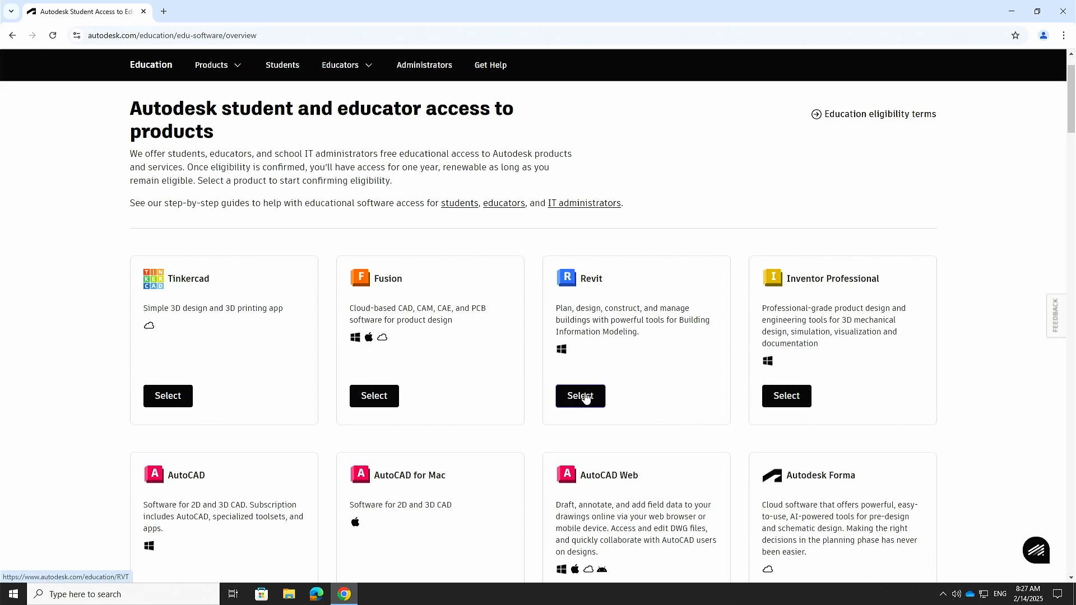
scroll(584, 396, "down", 4)
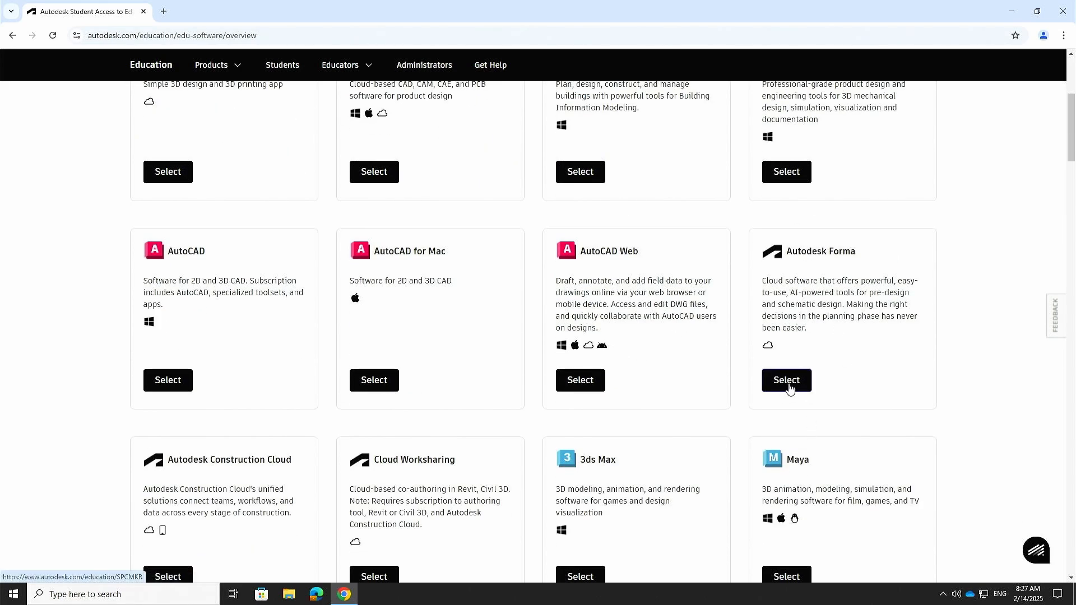
scroll(791, 387, "up", 4)
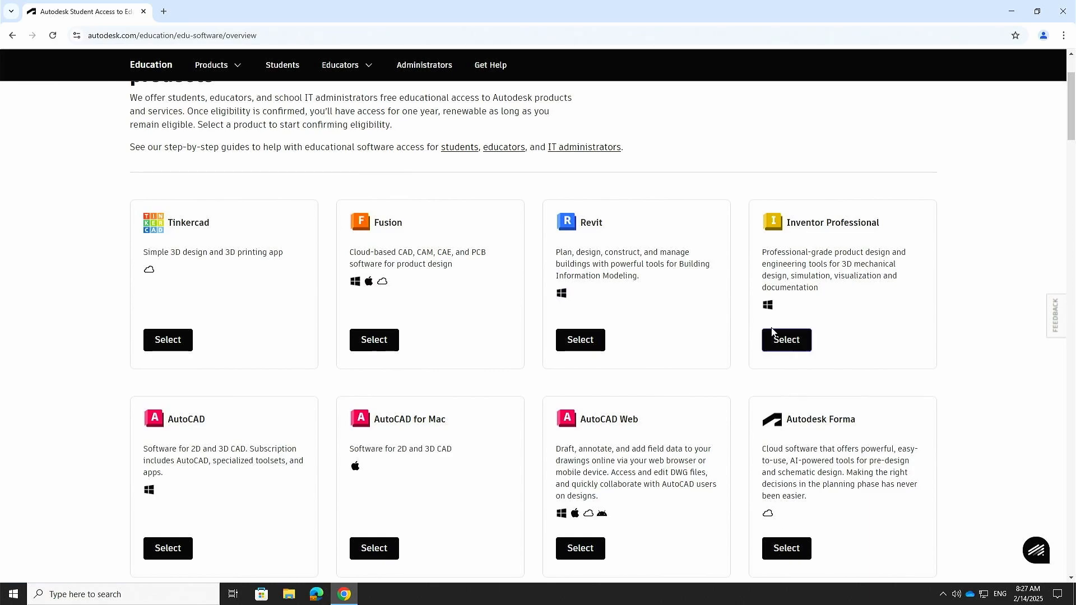
scroll(755, 307, "down", 4)
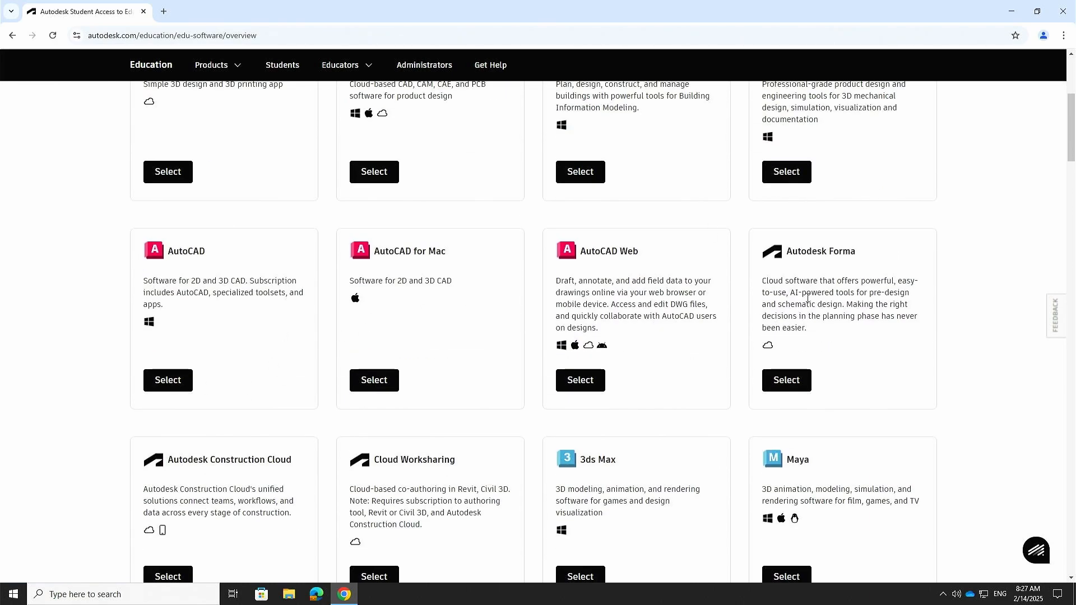
scroll(862, 294, "up", 5)
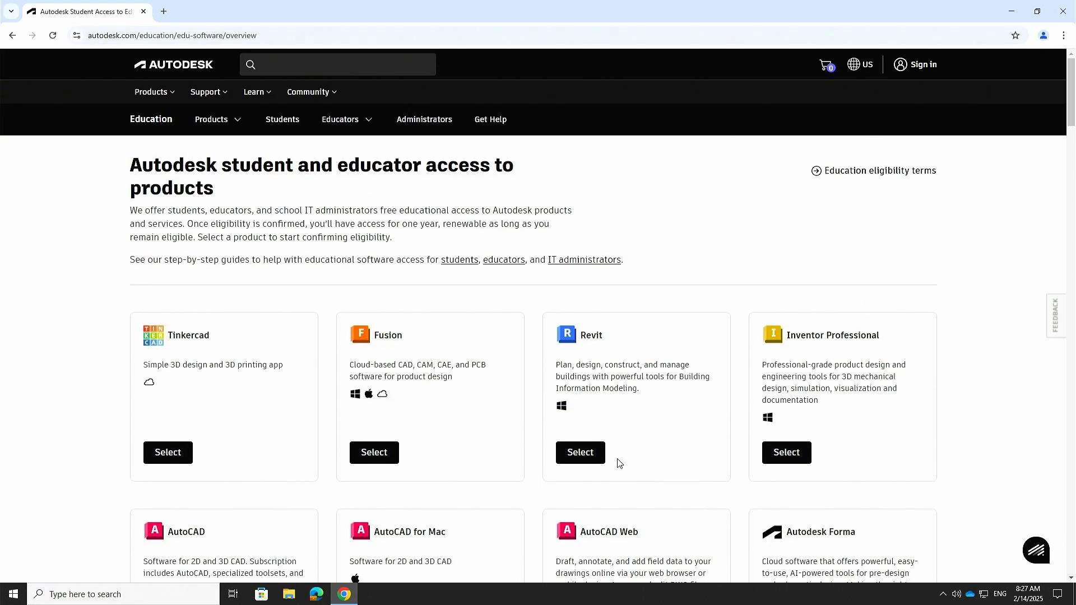
scroll(852, 442, "down", 10)
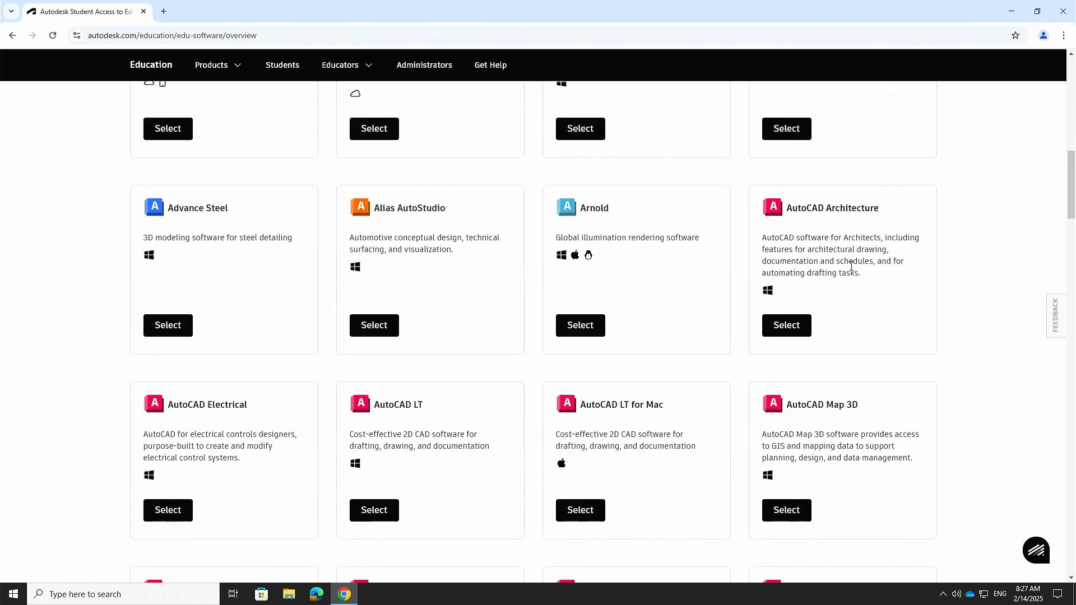
scroll(785, 257, "down", 10)
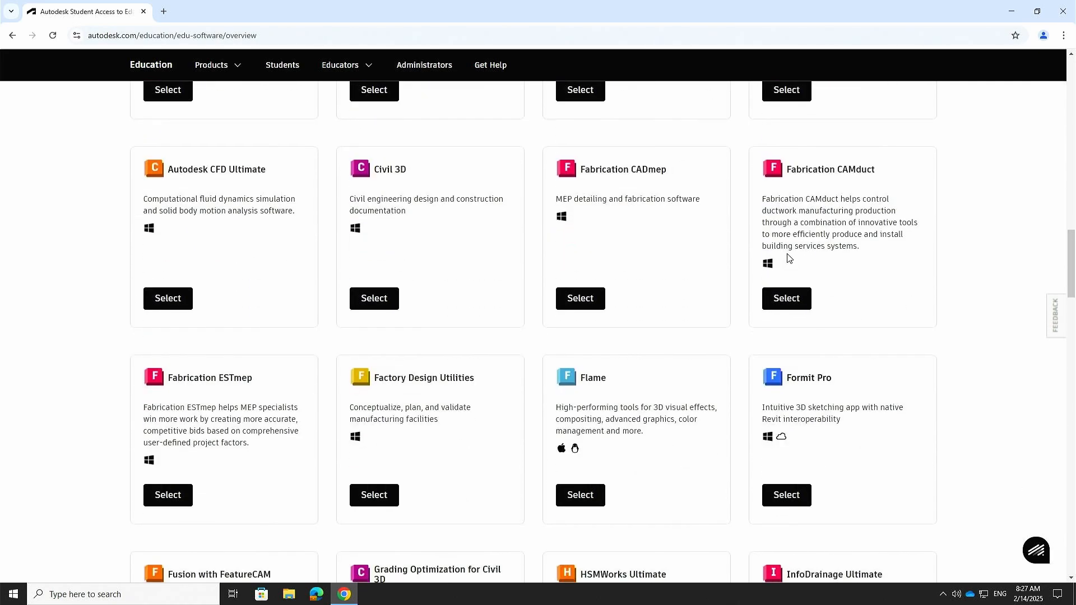
scroll(788, 257, "down", 3)
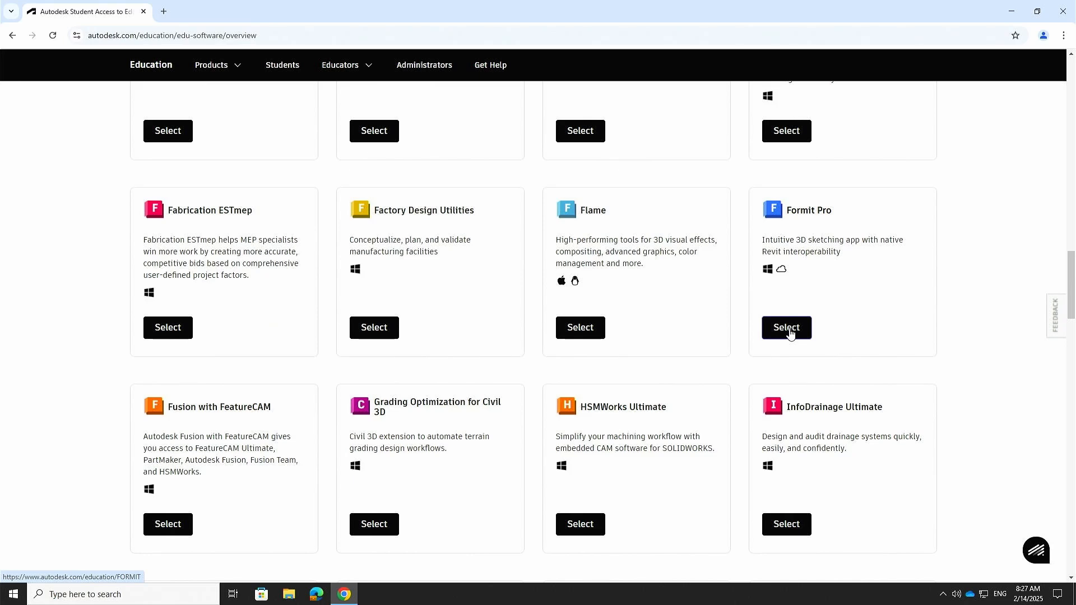
scroll(790, 333, "down", 3)
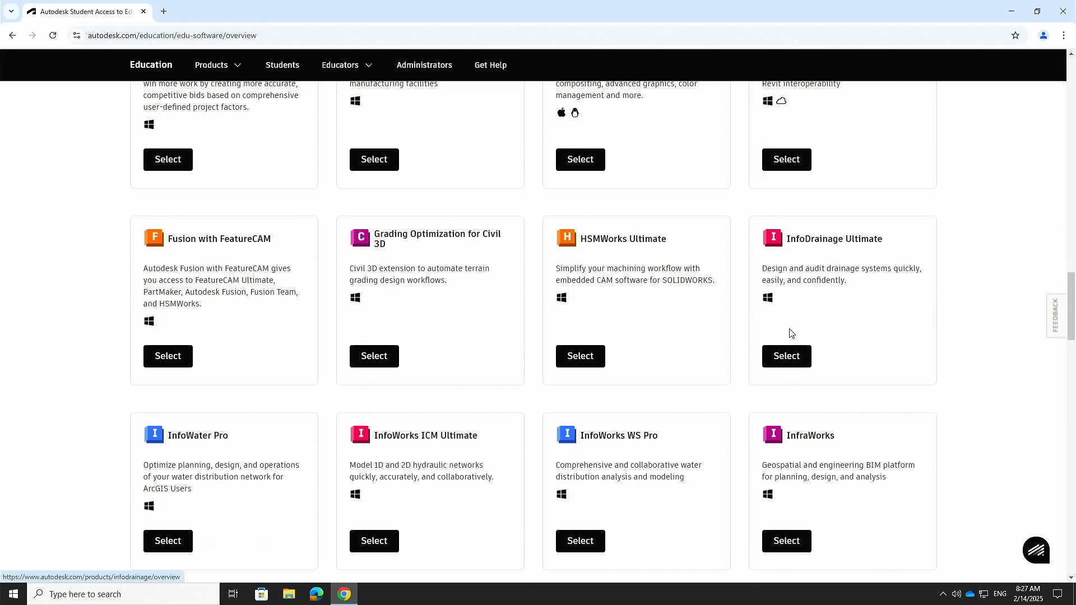
scroll(816, 180, "up", 3)
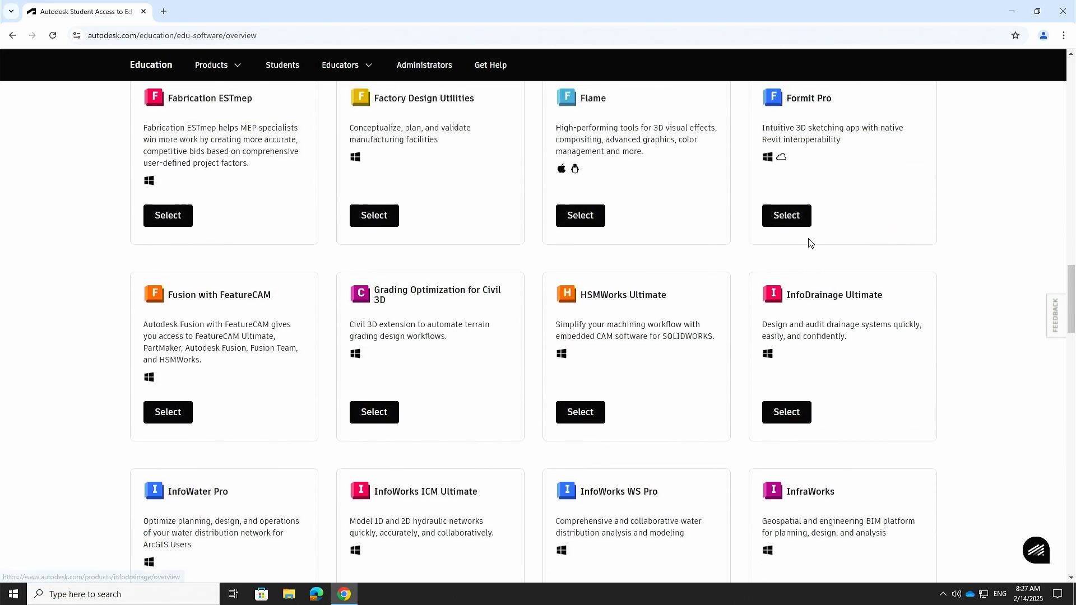
scroll(808, 241, "up", 1)
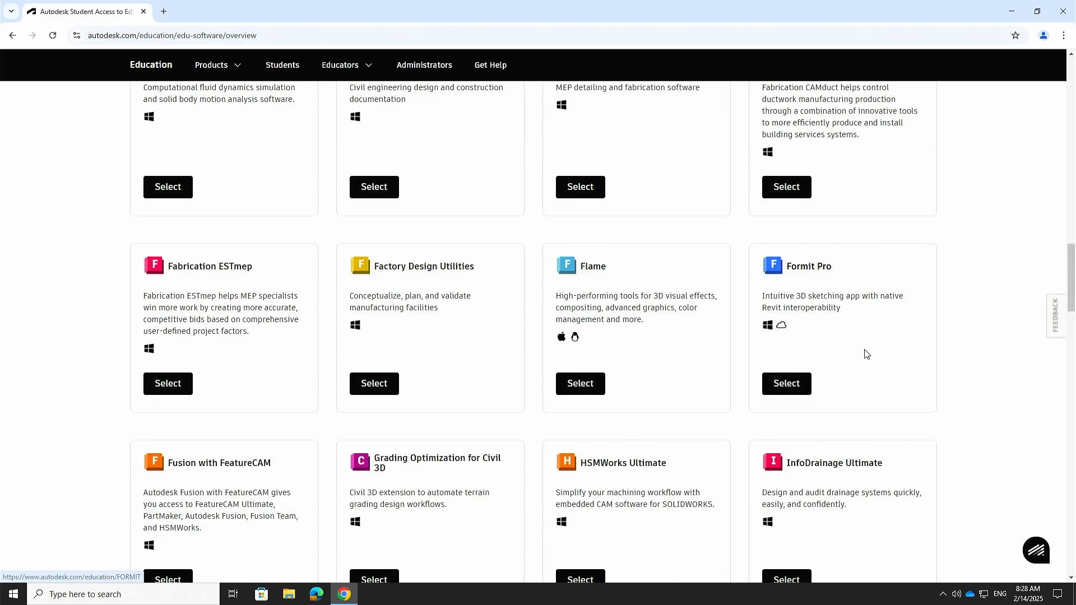
scroll(865, 354, "up", 15)
scroll(869, 220, "up", 7)
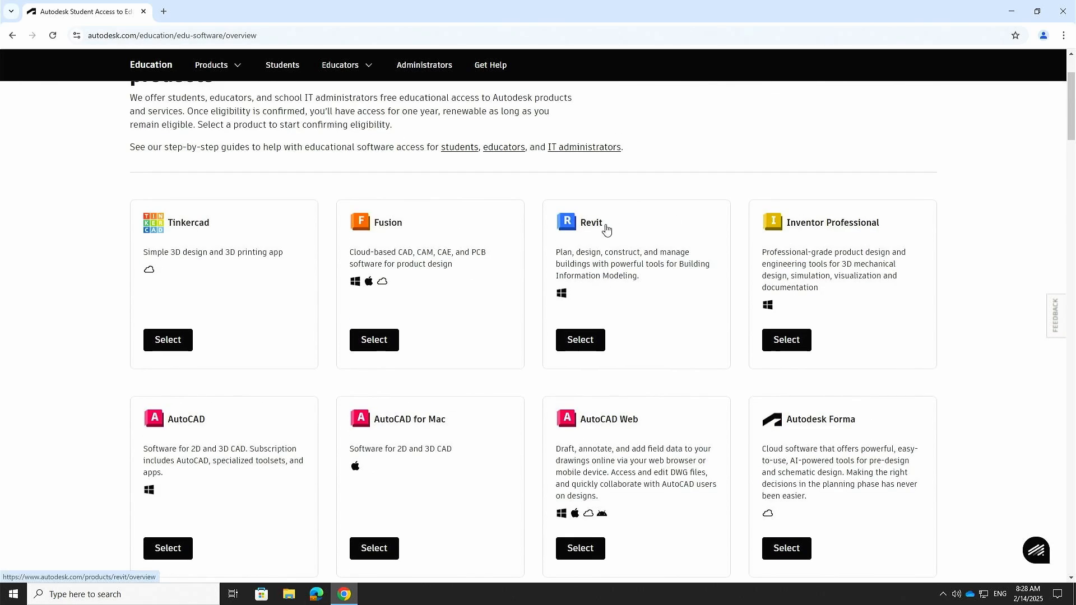
Step: Pick Revit and select its Student subscription plan to bring up the verification notice
left_click(581, 337)
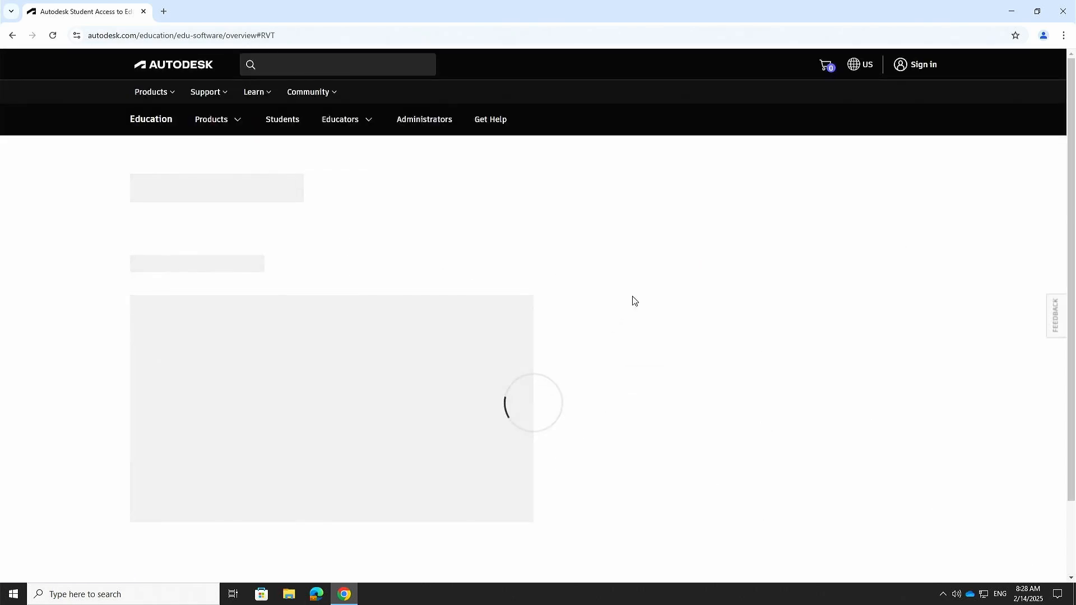
scroll(536, 251, "down", 2)
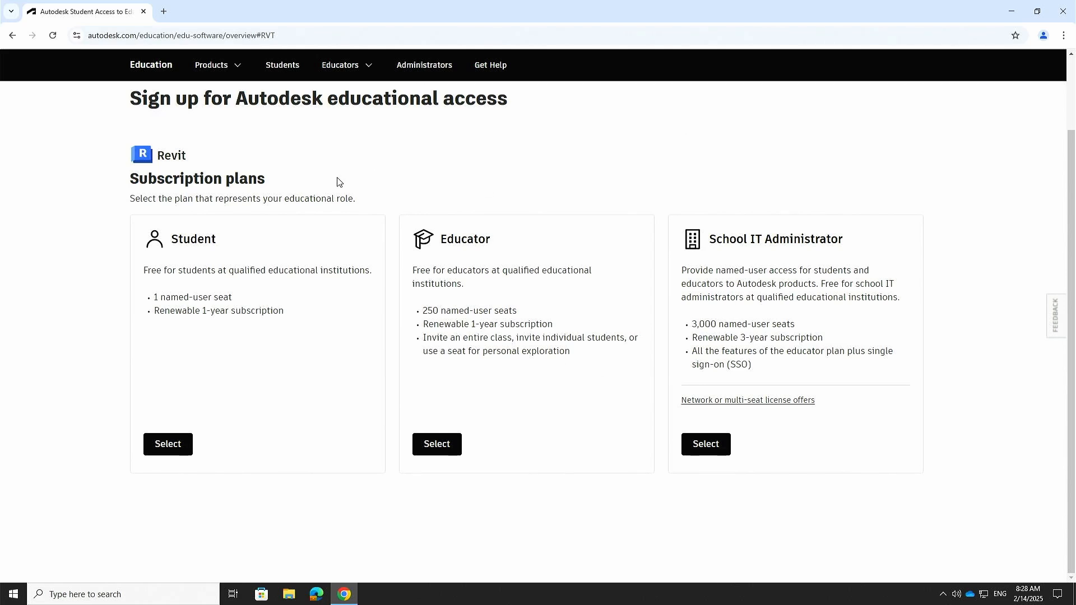
left_click(172, 448)
left_click(180, 444)
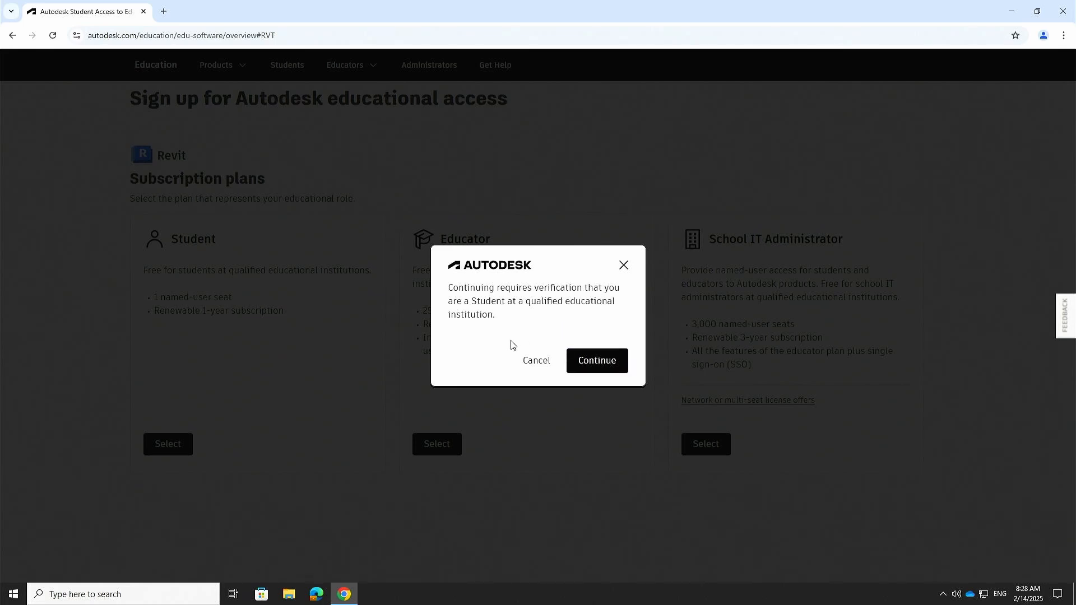
Step: Continue past the student verification notice to the Revit sign-up form
left_click(588, 364)
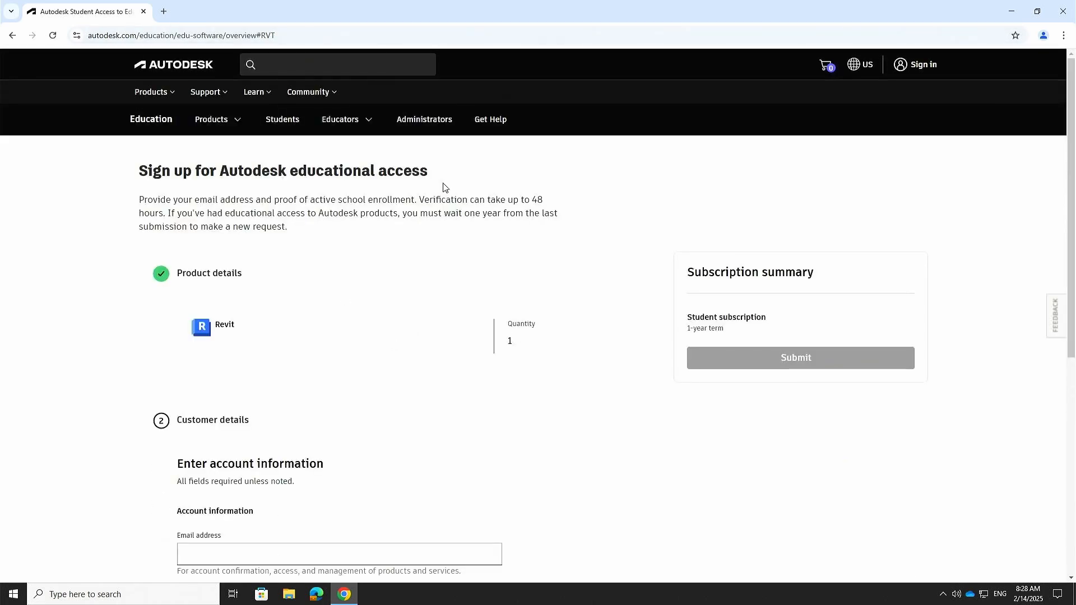
scroll(443, 187, "down", 5)
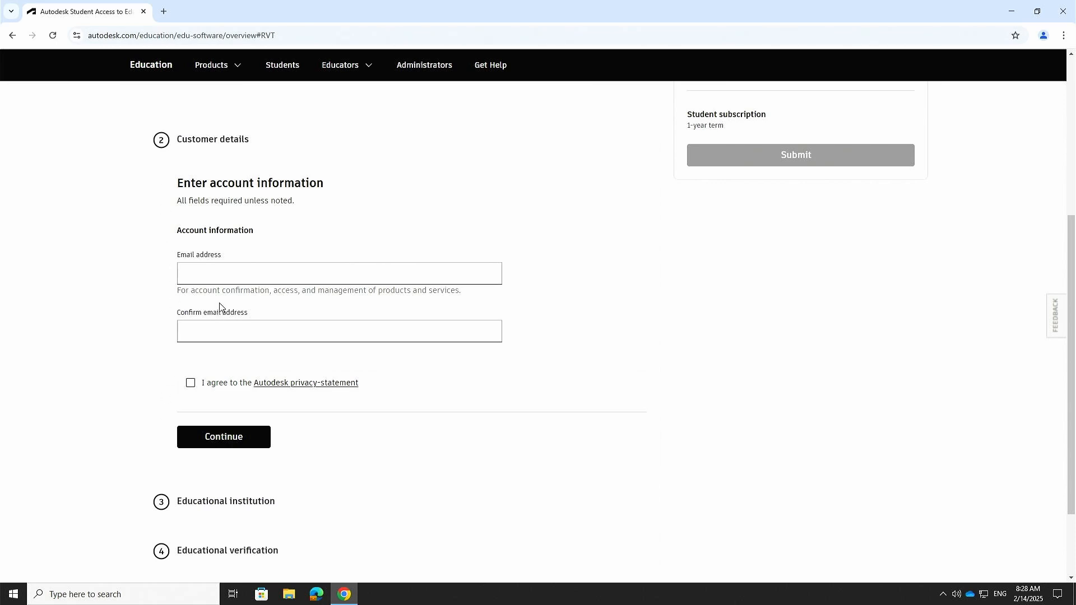
scroll(348, 113, "down", 2)
scroll(387, 151, "up", 4)
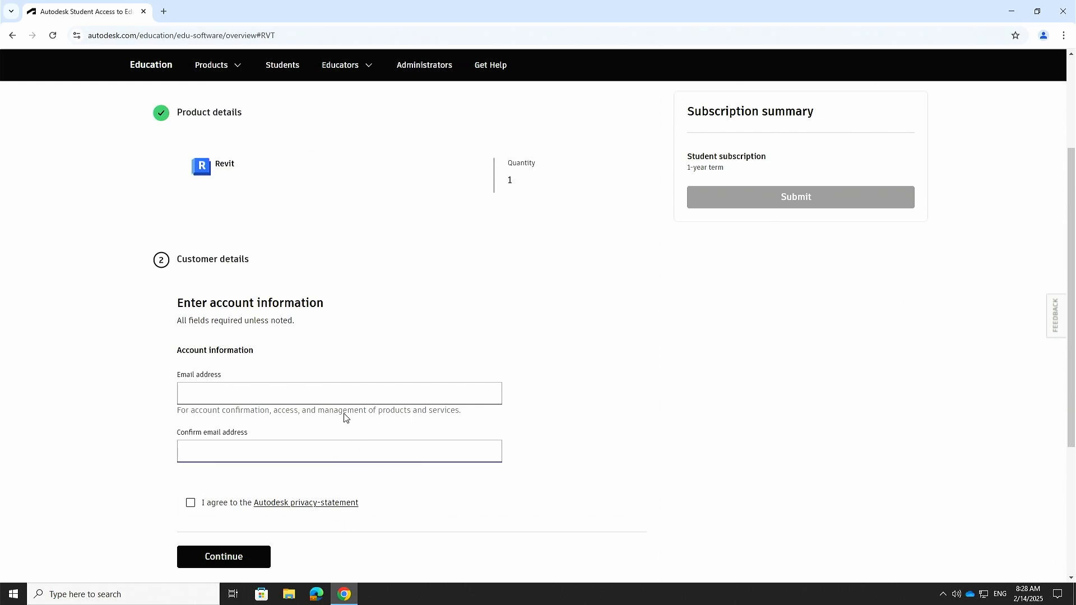
Step: Autofill the Email and Confirm email fields with the saved address and accept the privacy statement
left_click(305, 392)
left_click(269, 429)
left_click(241, 455)
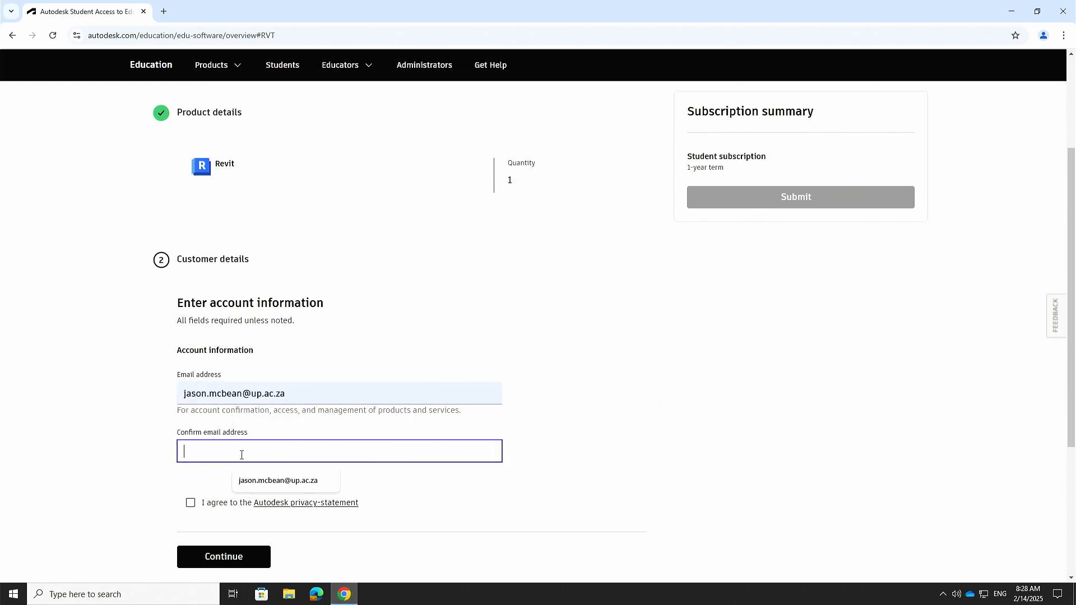
left_click(257, 481)
scroll(420, 342, "down", 3)
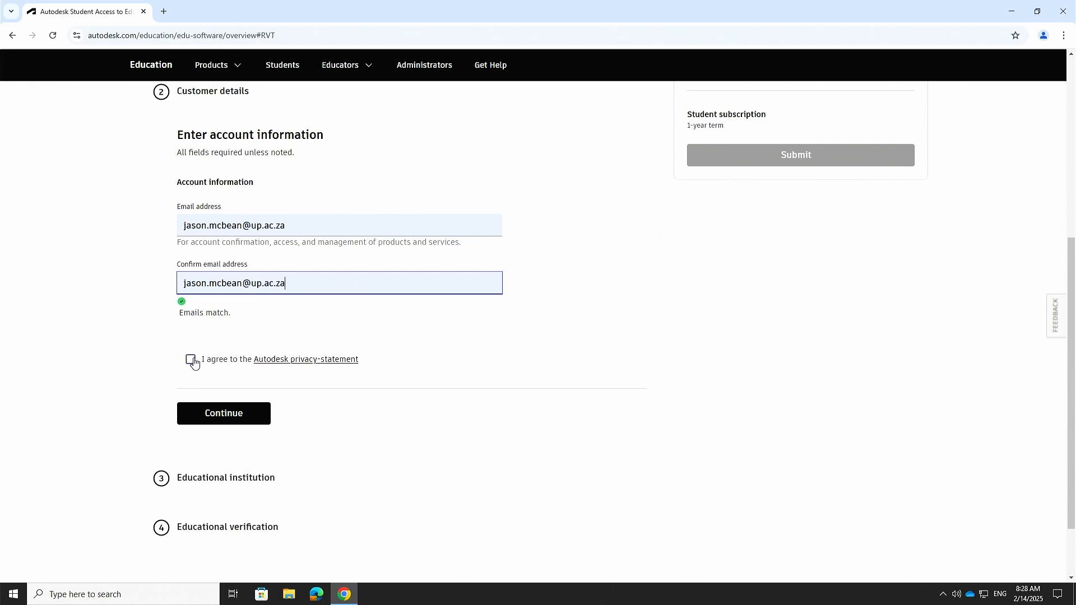
left_click(191, 360)
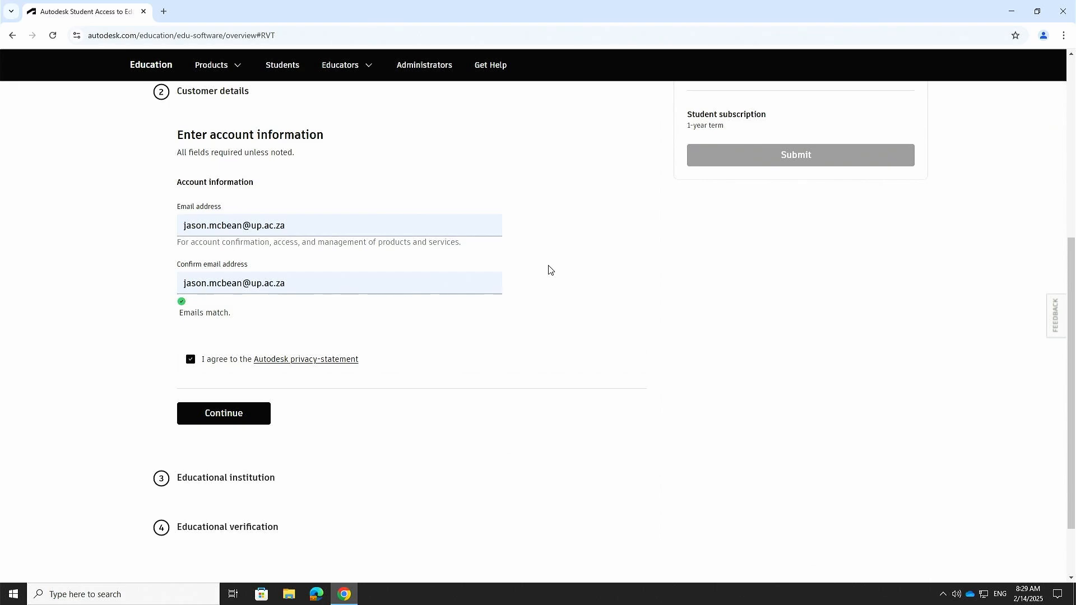
scroll(562, 253, "up", 3)
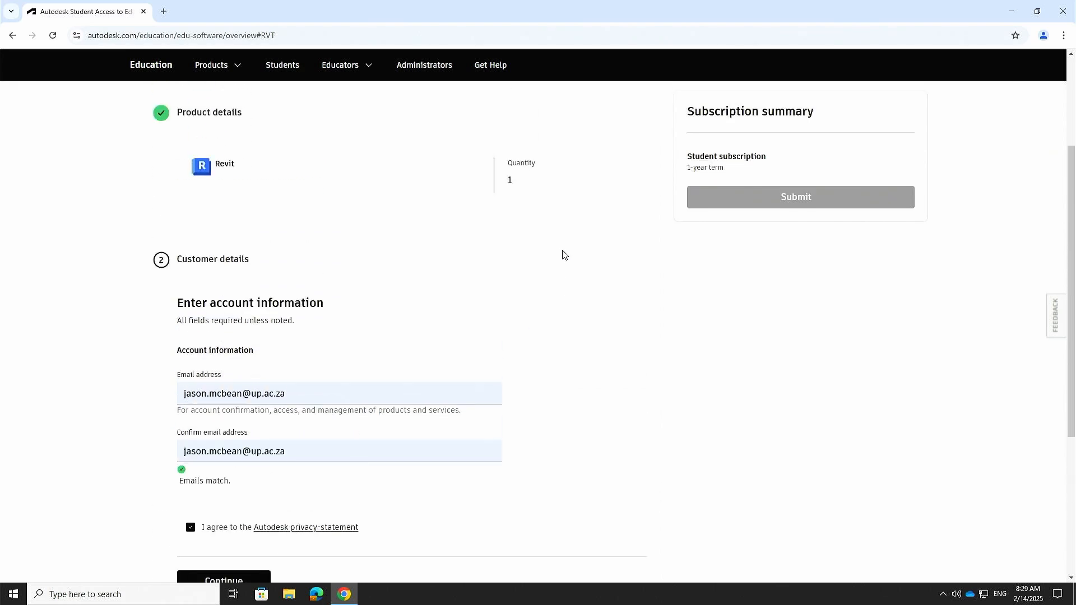
scroll(559, 260, "down", 5)
Step: Submit the account details, then sign in with the account email and password
left_click(227, 337)
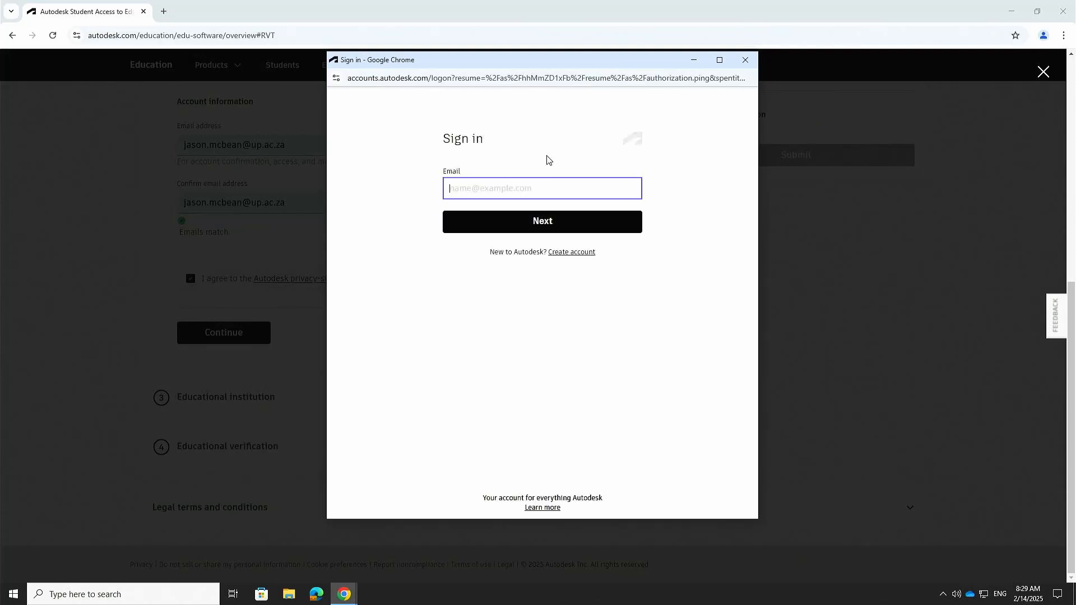
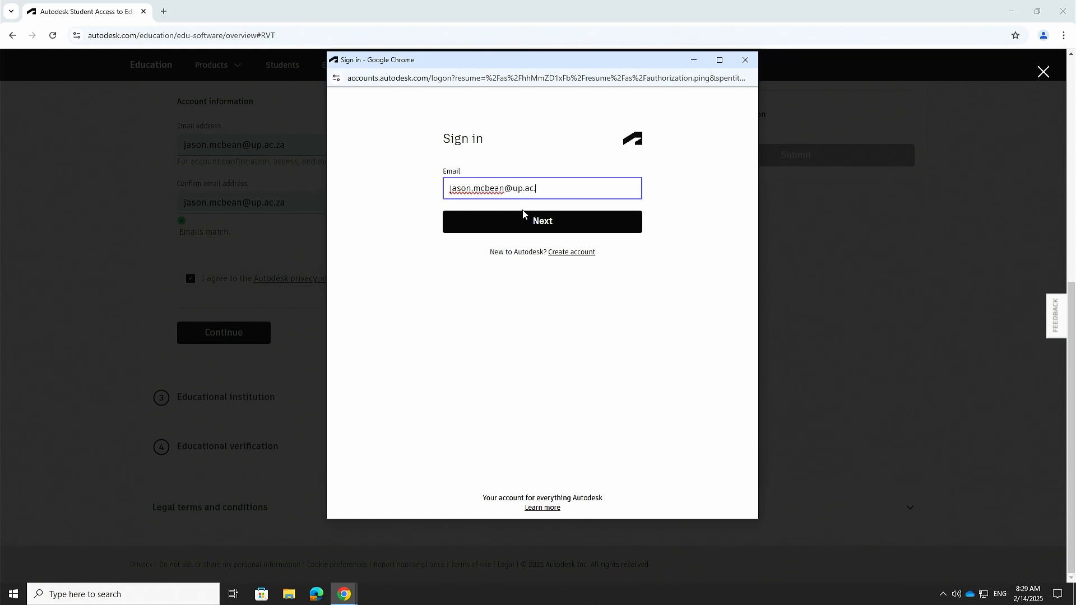
key("Return")
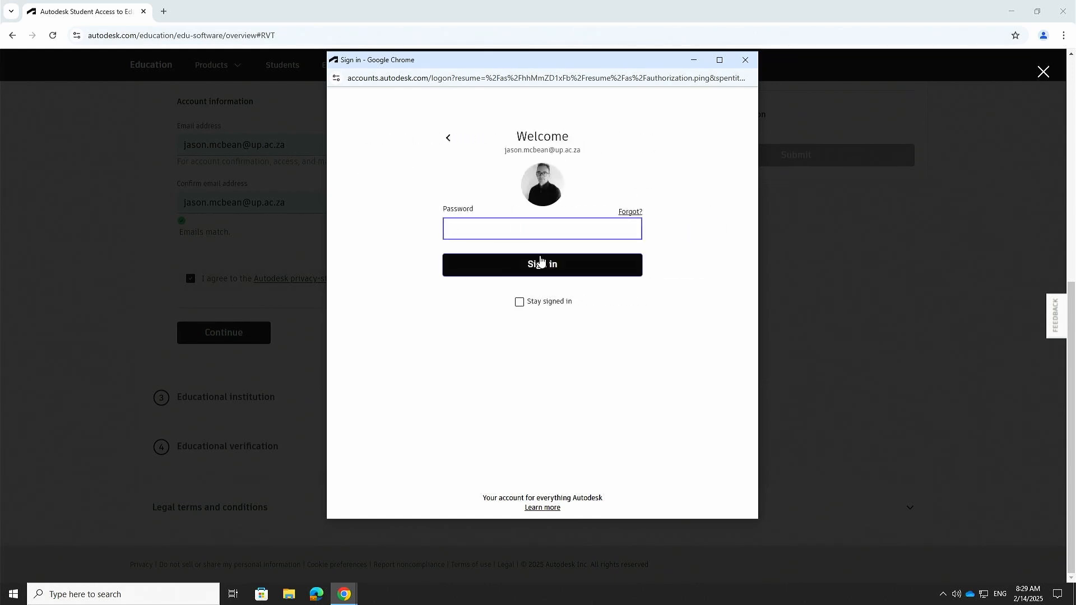
type("•")
left_click(540, 263)
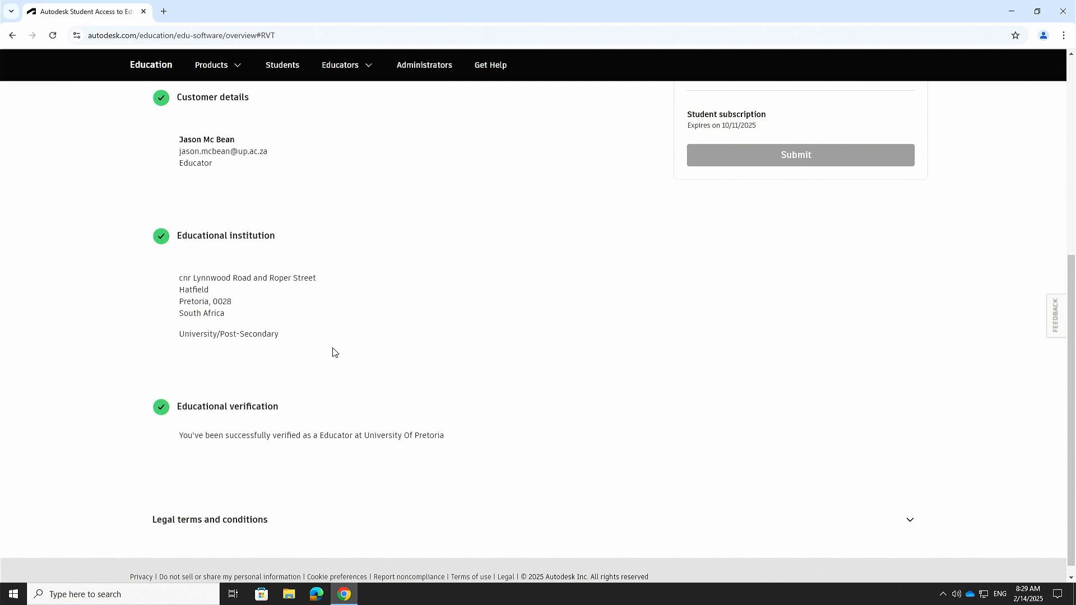
Step: Scroll the educational access page to check the verified educator sections and the already-owned notice
scroll(333, 352, "down", 1)
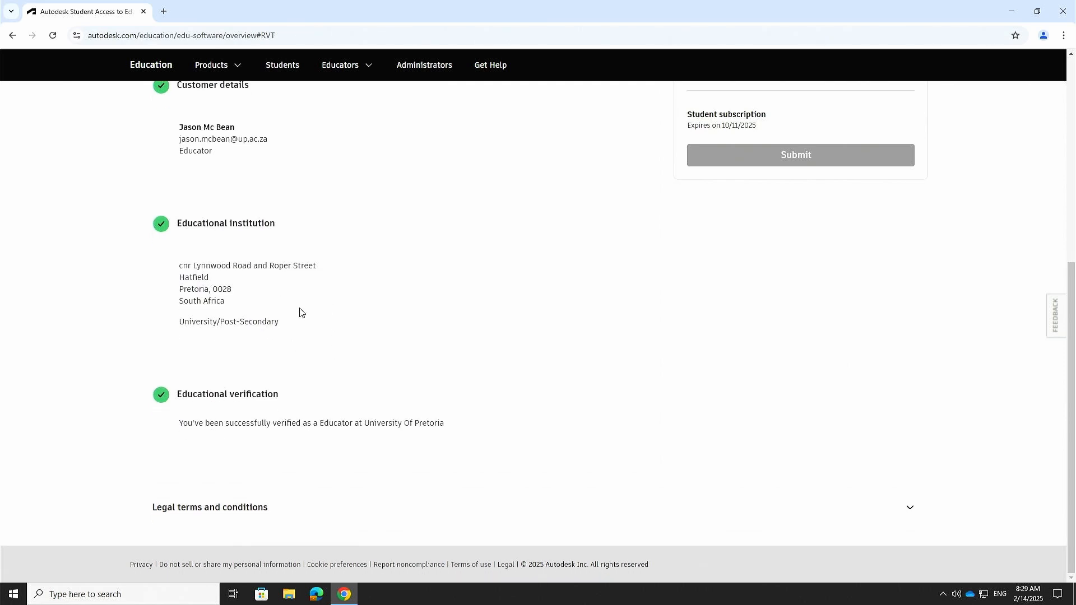
scroll(160, 214, "up", 4)
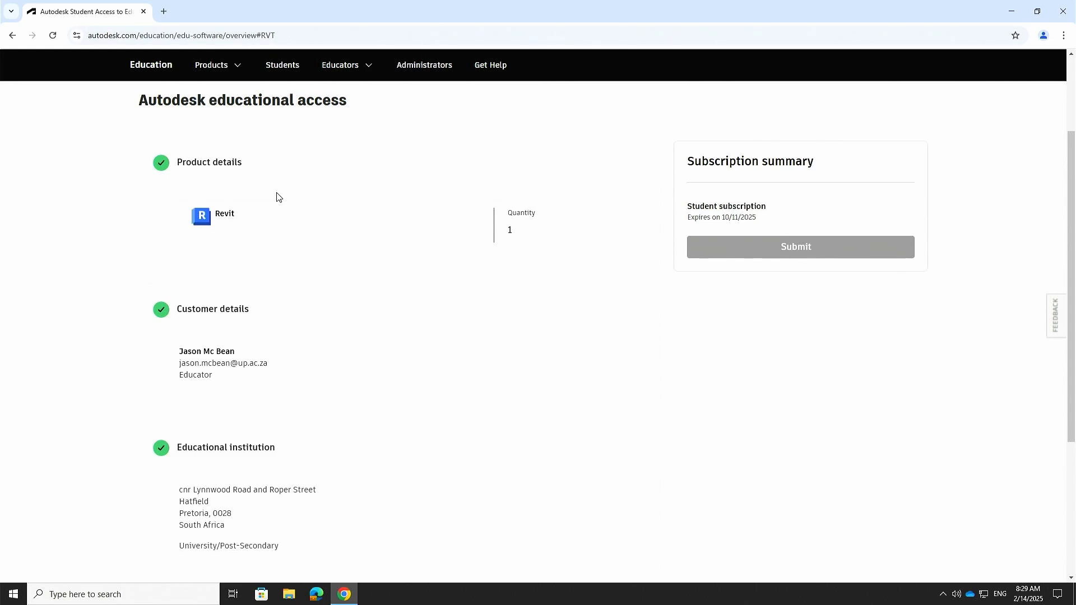
scroll(277, 197, "down", 2)
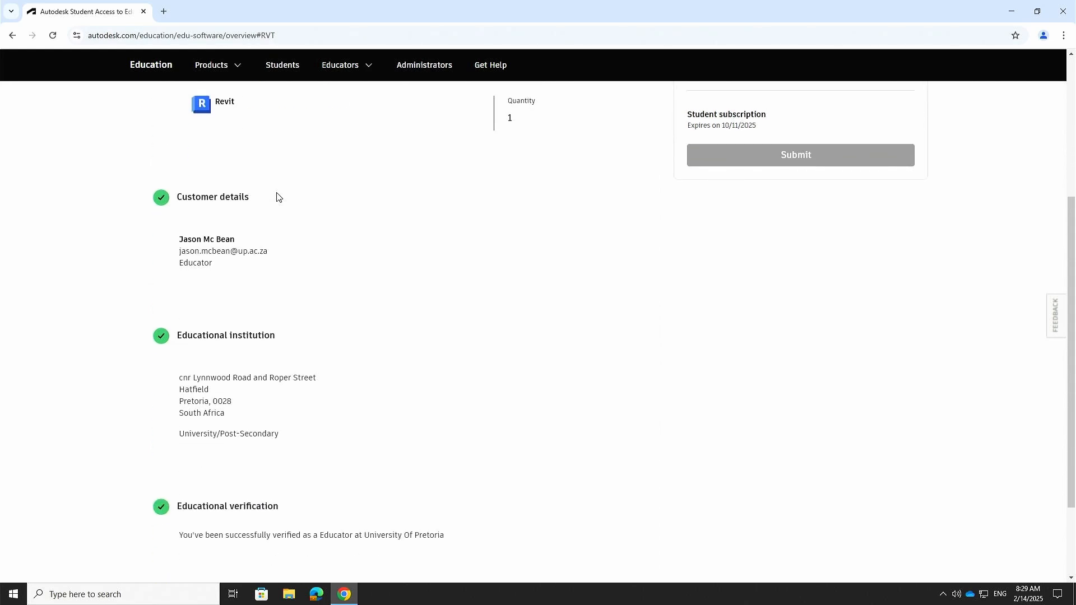
scroll(279, 204, "up", 4)
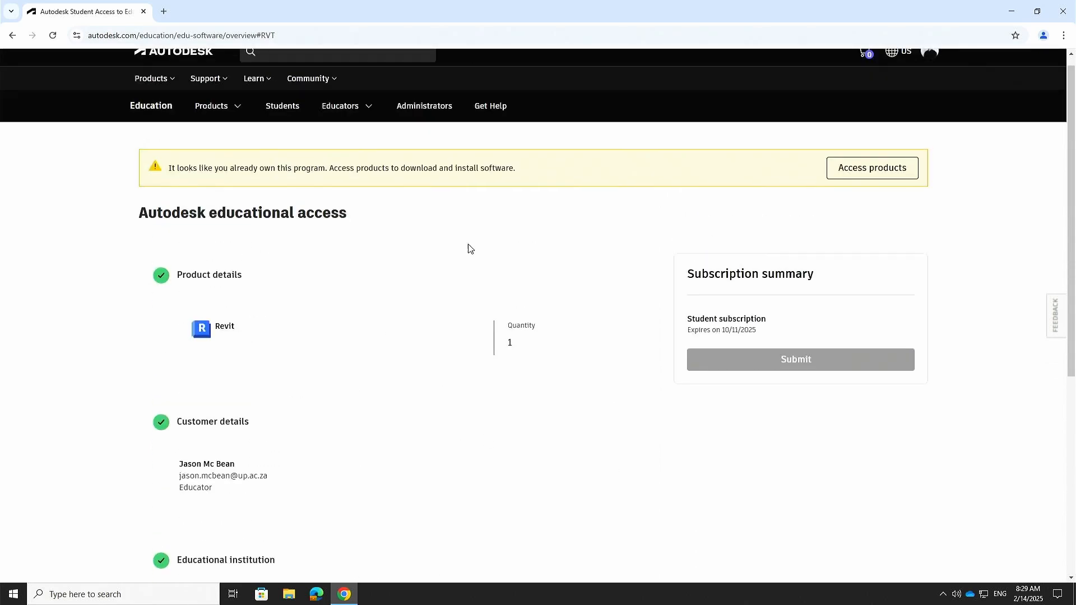
scroll(310, 298, "down", 4)
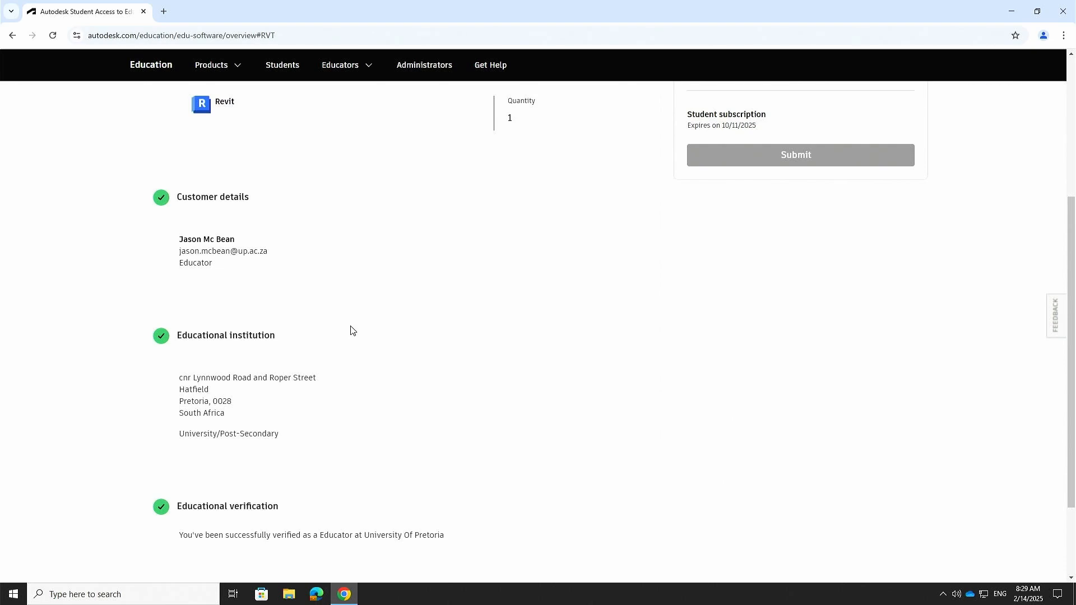
scroll(352, 331, "up", 3)
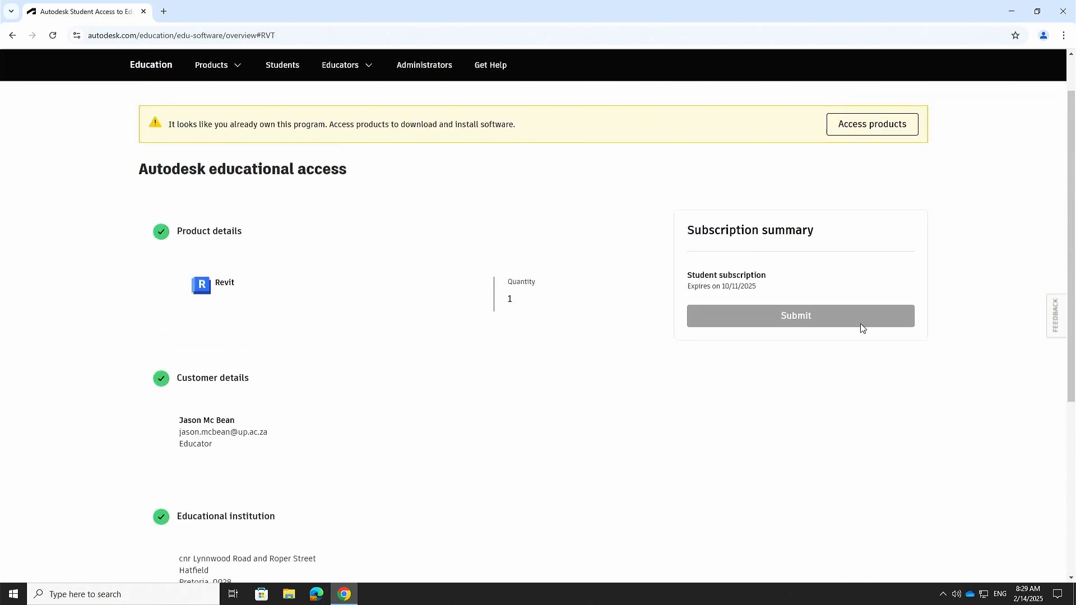
scroll(861, 329, "up", 1)
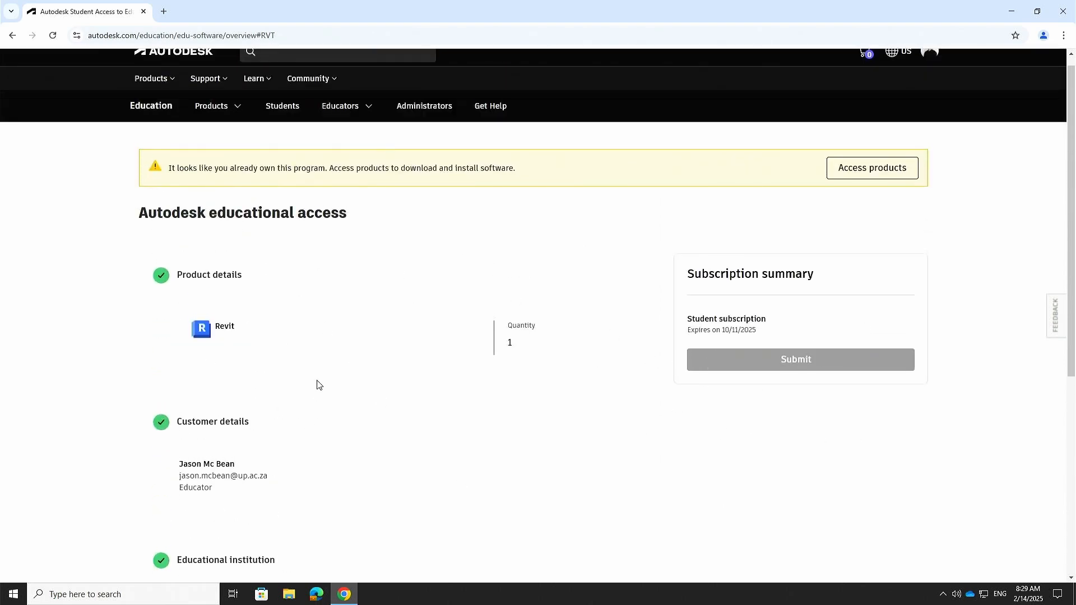
scroll(320, 364, "down", 3)
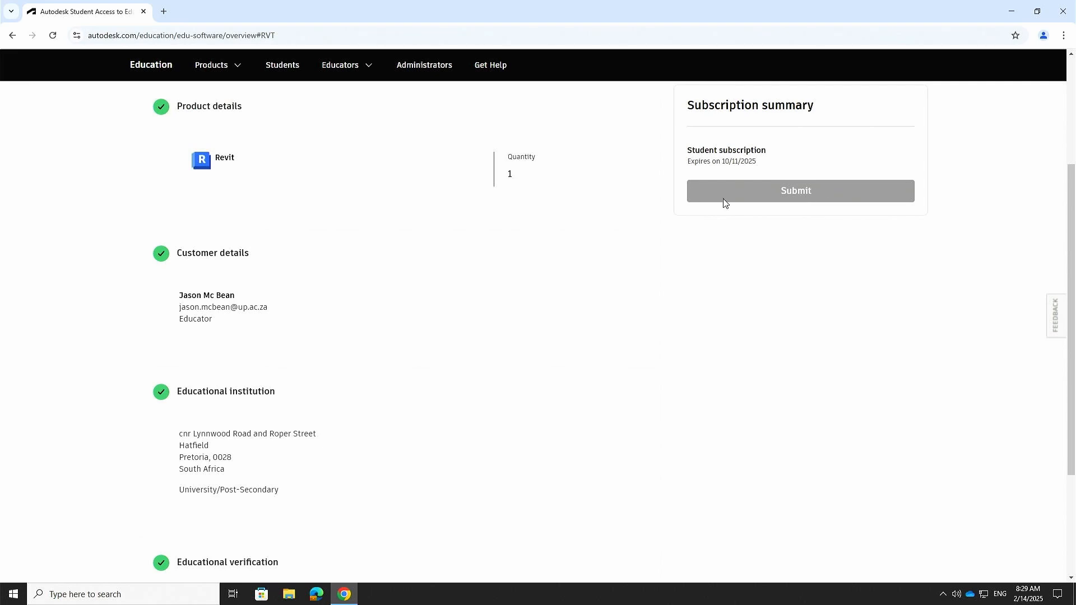
scroll(570, 355, "up", 3)
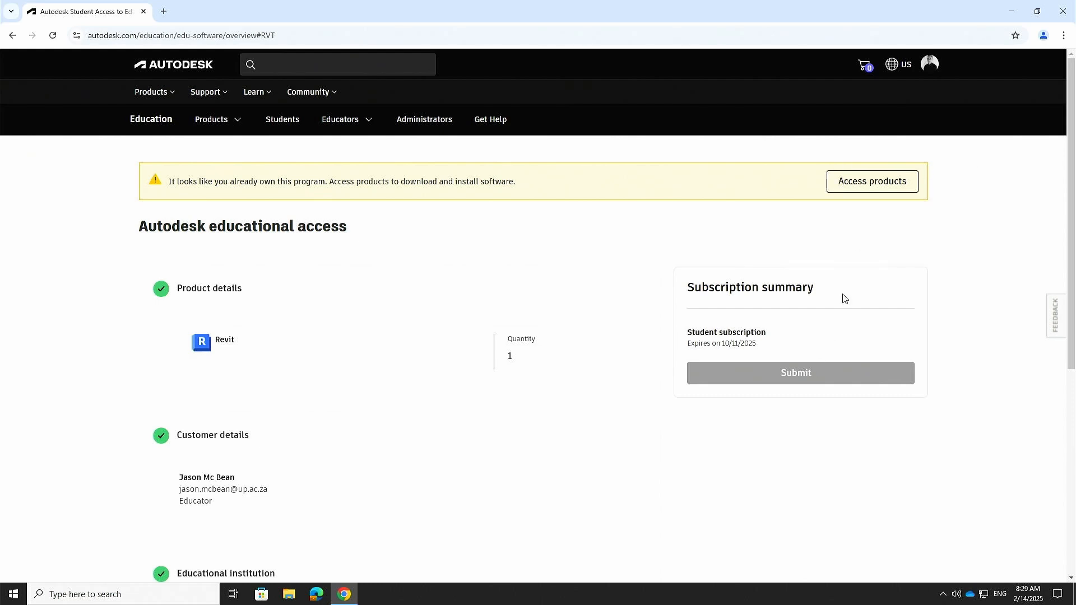
Step: Open the owned Products and Services list and scroll through it
left_click(891, 191)
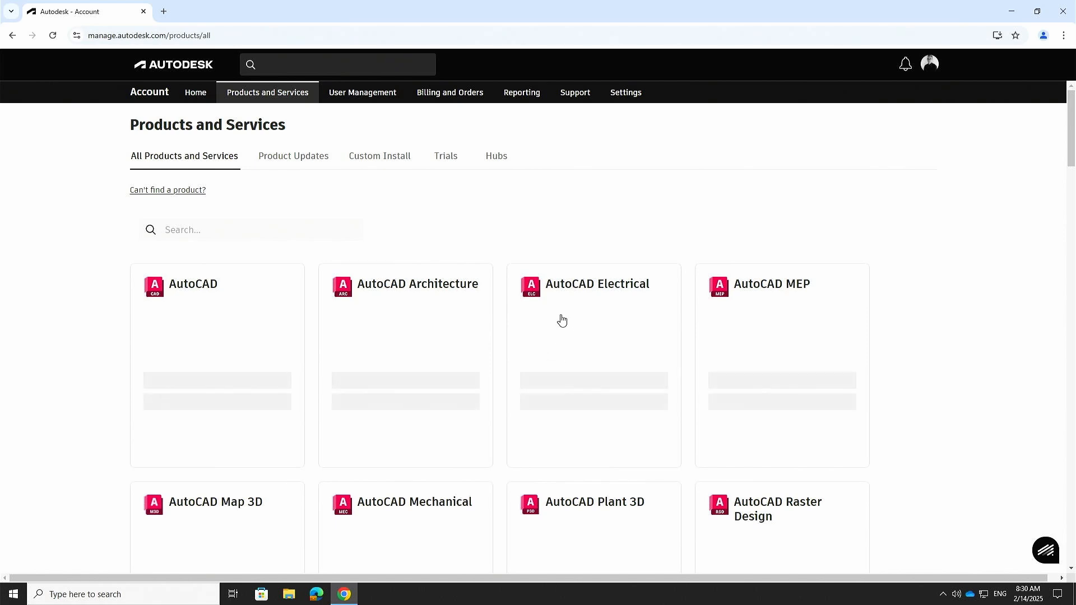
scroll(672, 267, "down", 1)
scroll(704, 247, "down", 2)
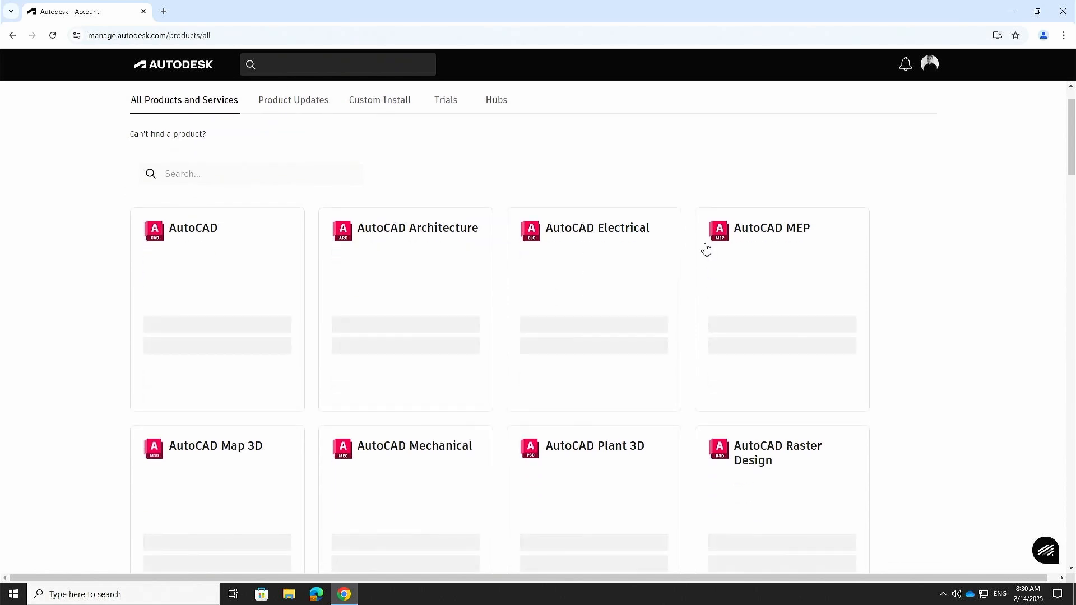
scroll(808, 357, "down", 2)
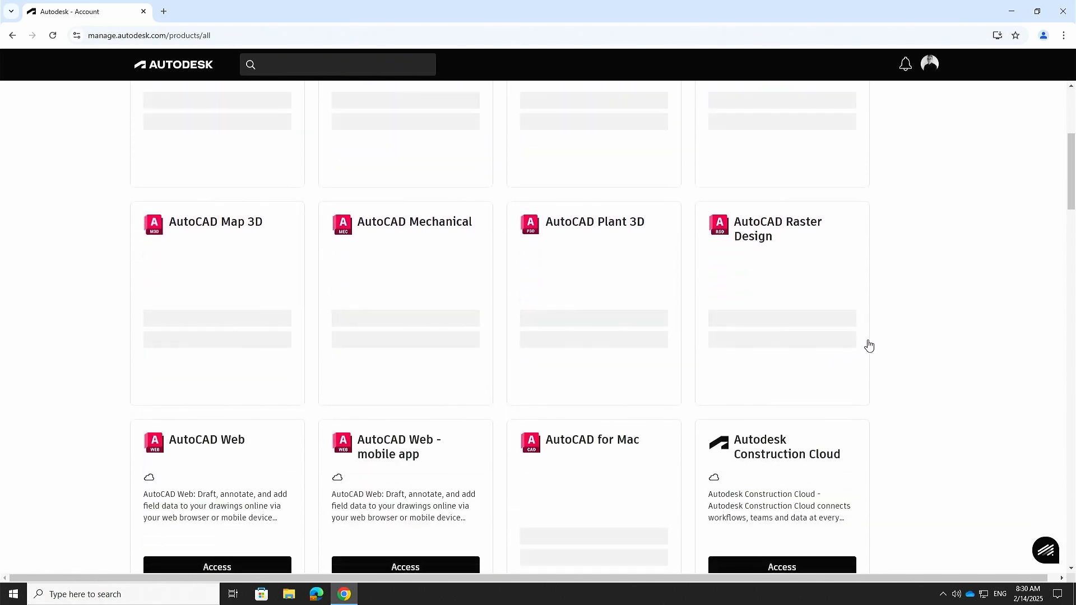
scroll(915, 313, "up", 4)
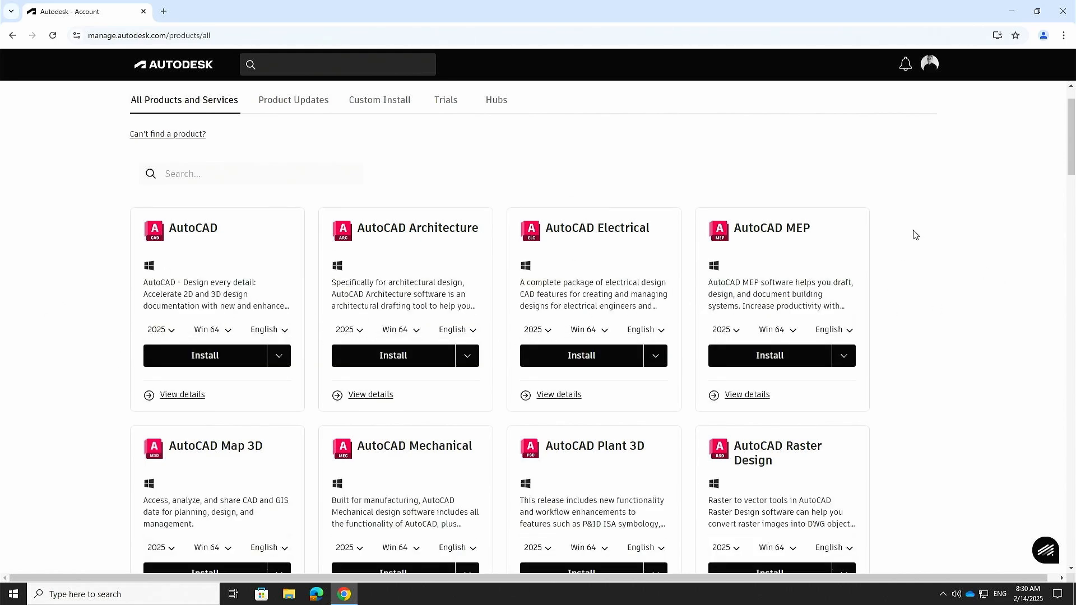
scroll(848, 329, "down", 5)
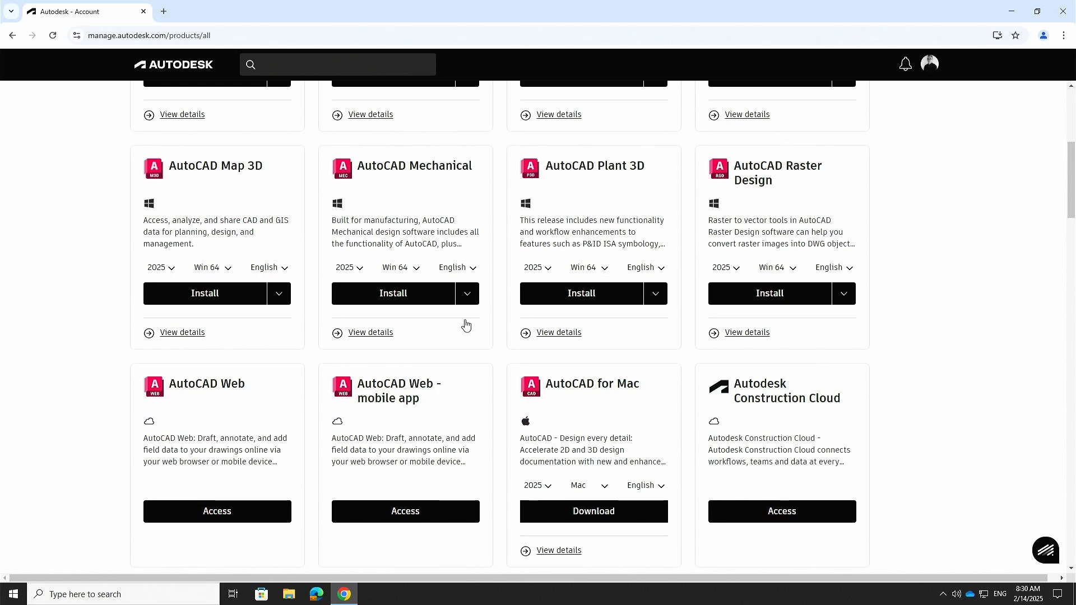
scroll(734, 320, "down", 7)
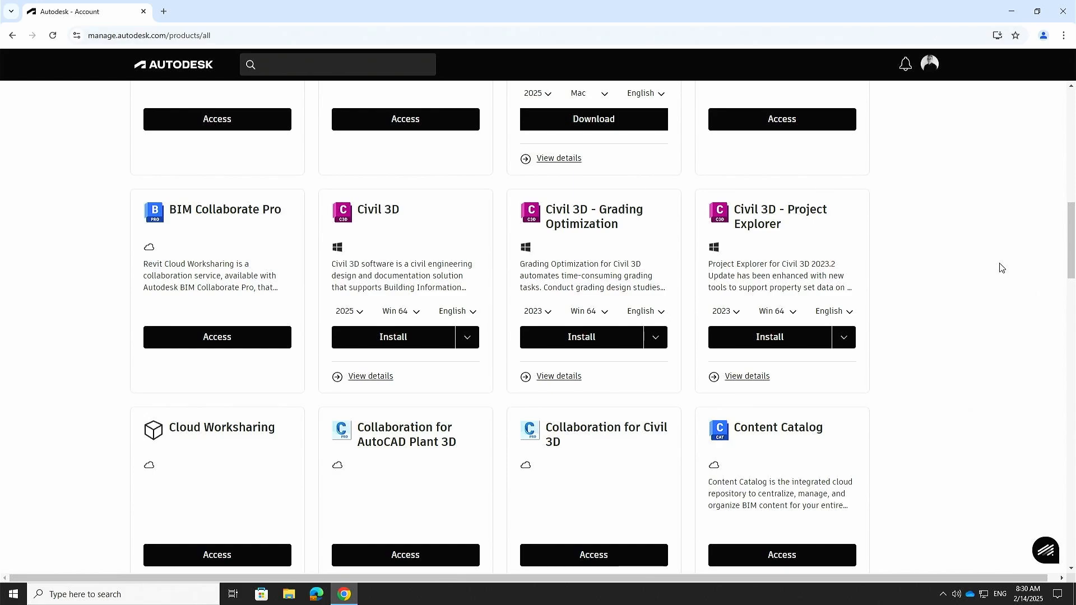
scroll(889, 320, "down", 1)
scroll(521, 134, "up", 5)
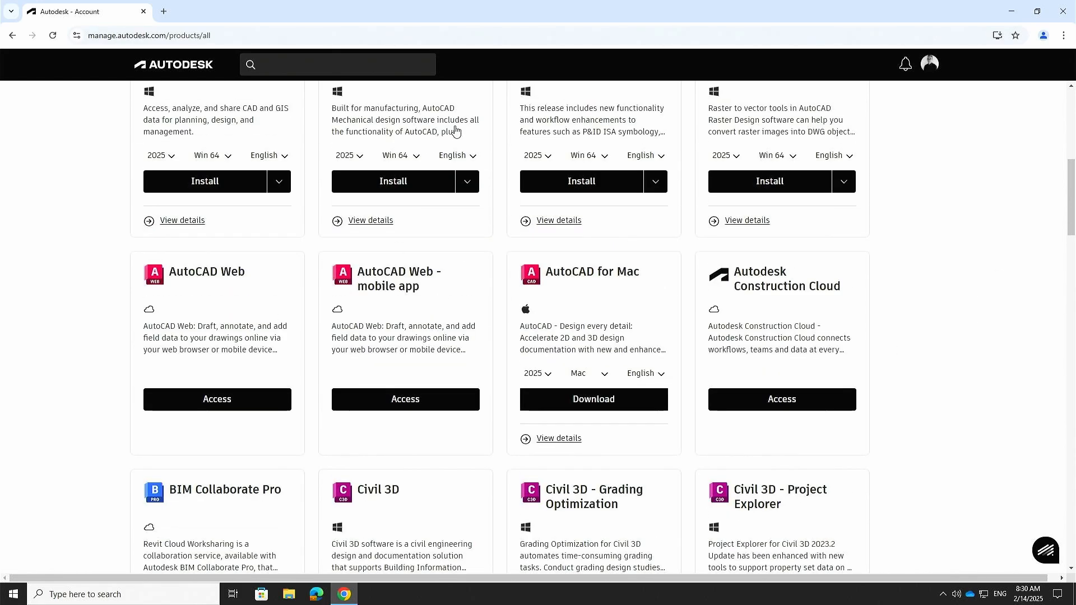
scroll(280, 274, "up", 3)
scroll(262, 282, "up", 4)
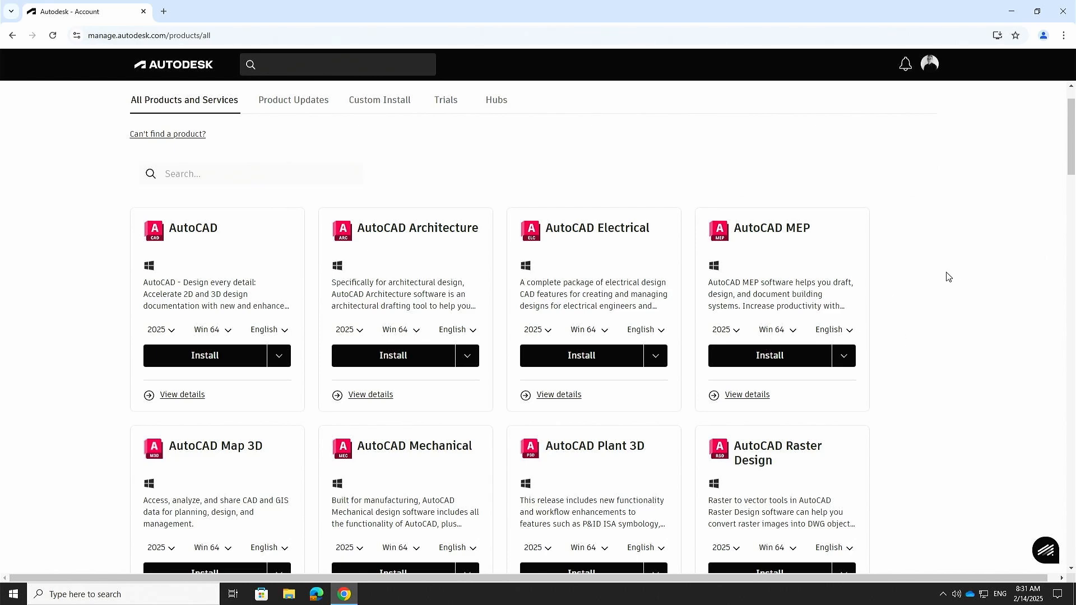
Step: Scroll down the product list to locate Revit
scroll(947, 275, "down", 5)
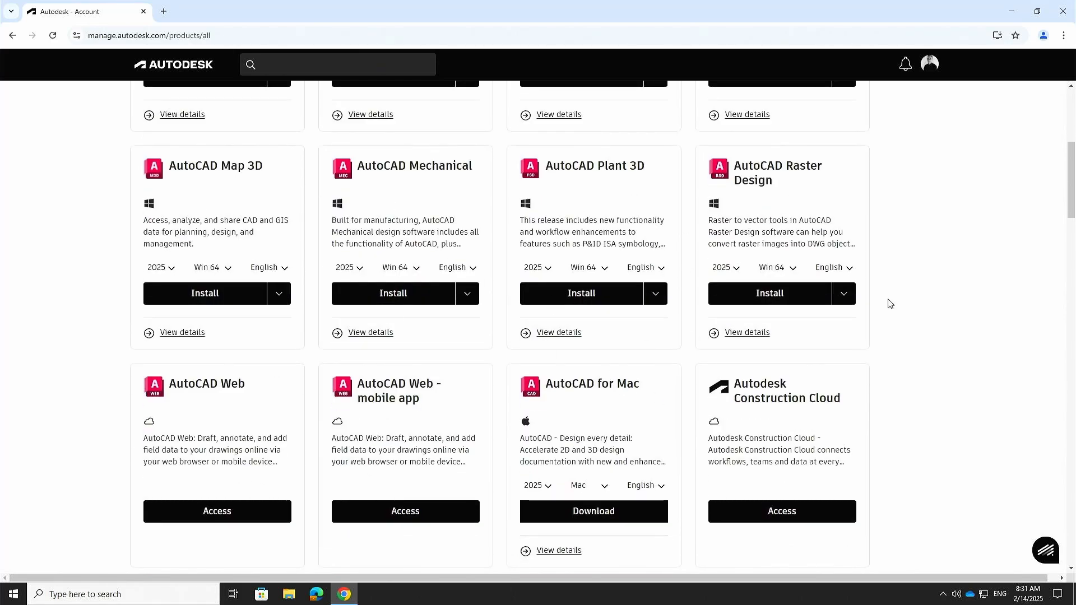
scroll(942, 343, "down", 6)
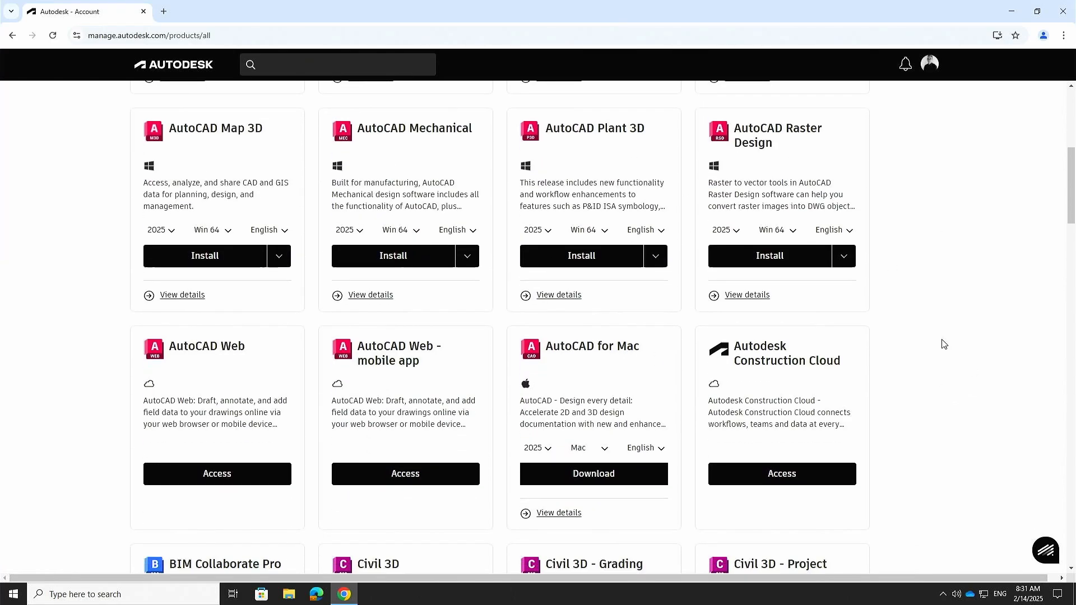
scroll(943, 345, "down", 3)
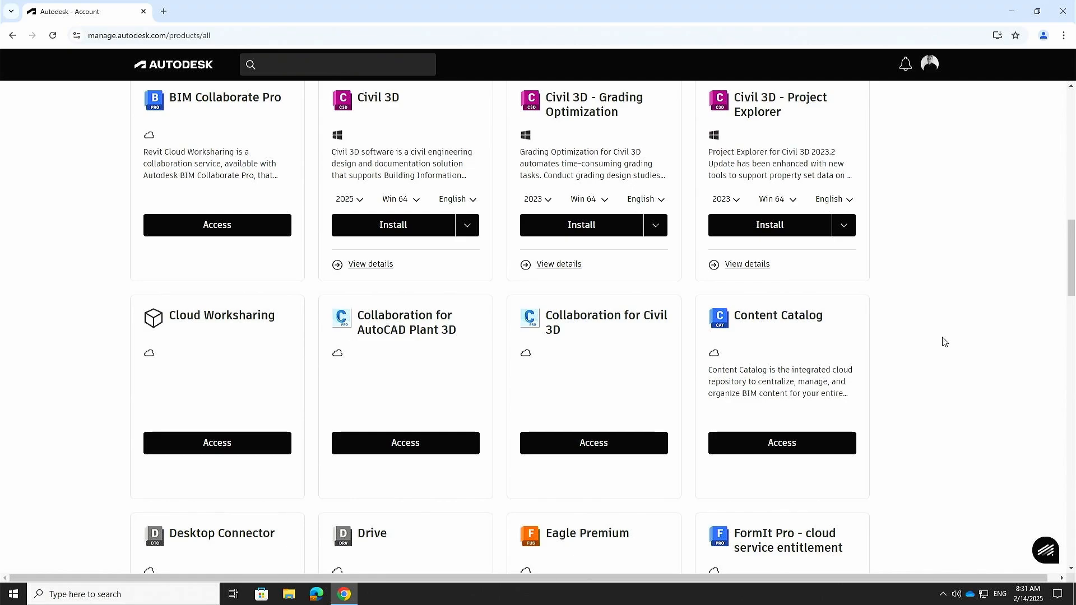
scroll(945, 341, "down", 7)
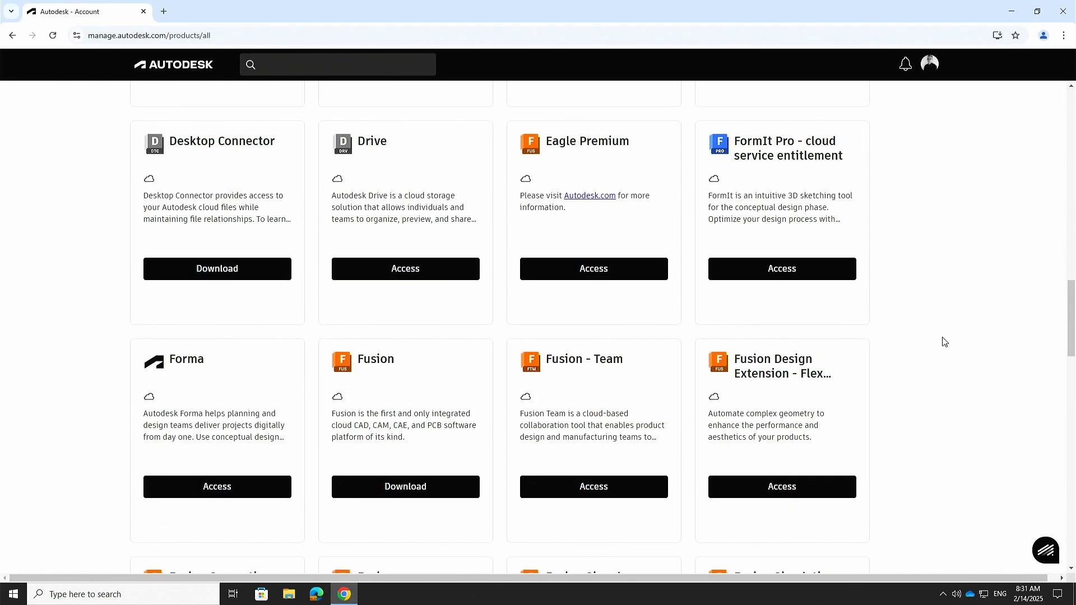
scroll(944, 342, "up", 11)
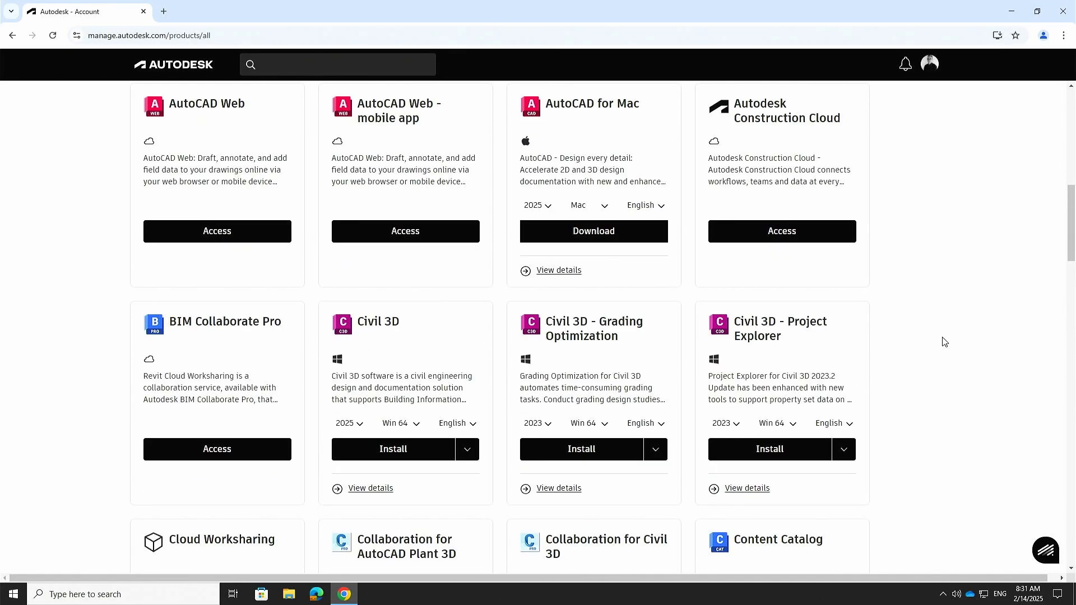
scroll(944, 342, "up", 11)
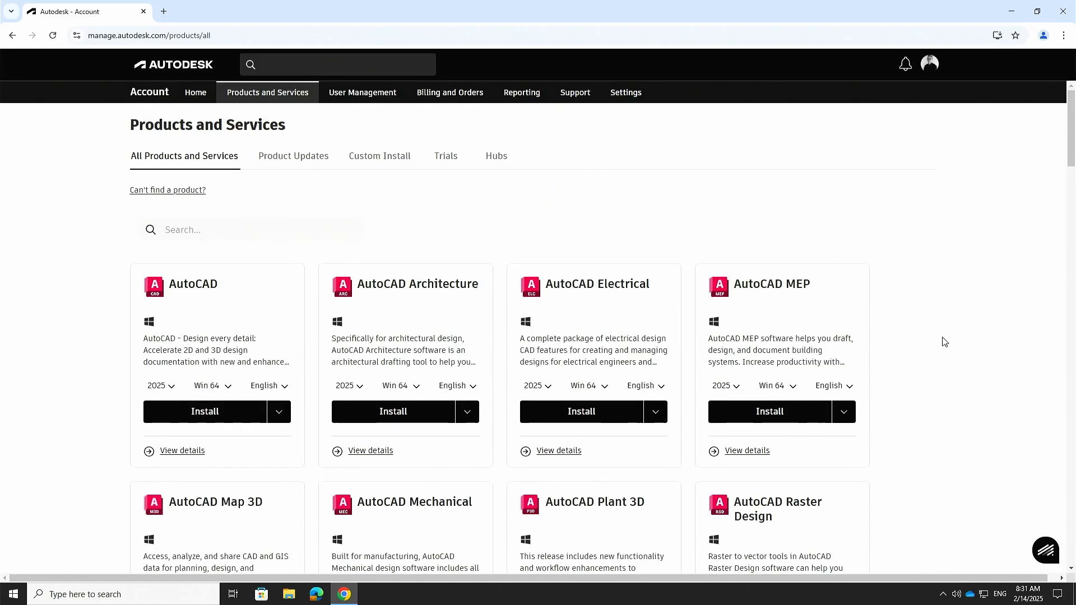
scroll(945, 342, "down", 3)
scroll(944, 342, "down", 7)
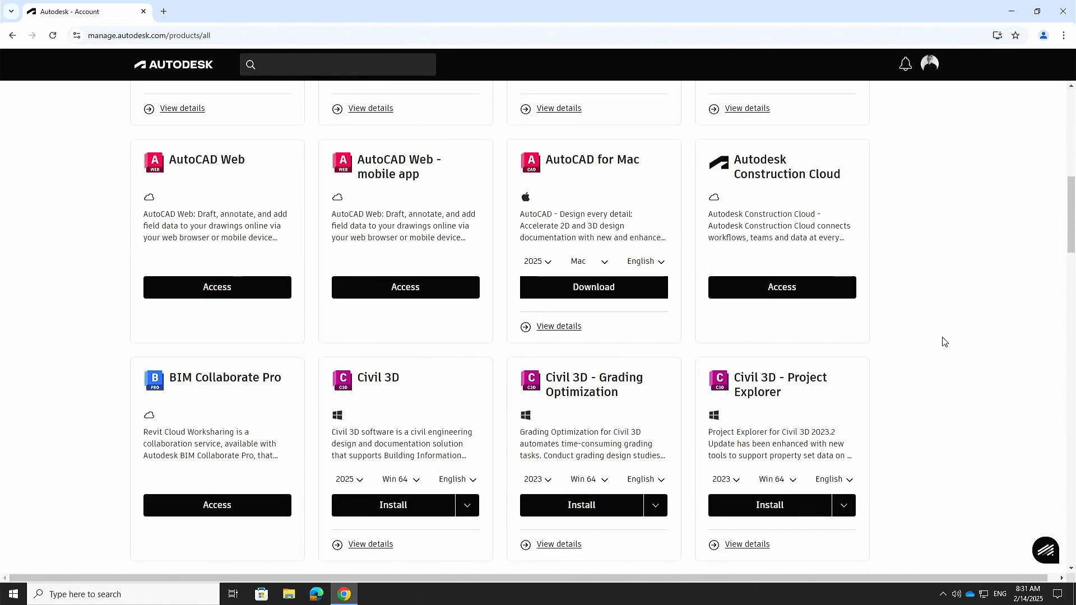
scroll(945, 342, "down", 10)
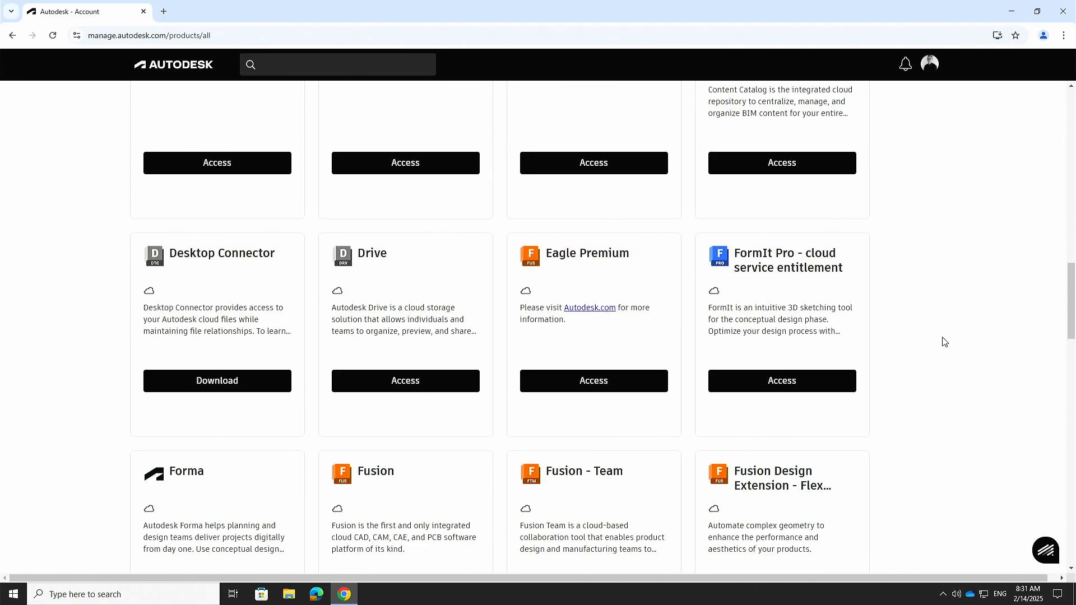
scroll(945, 342, "down", 17)
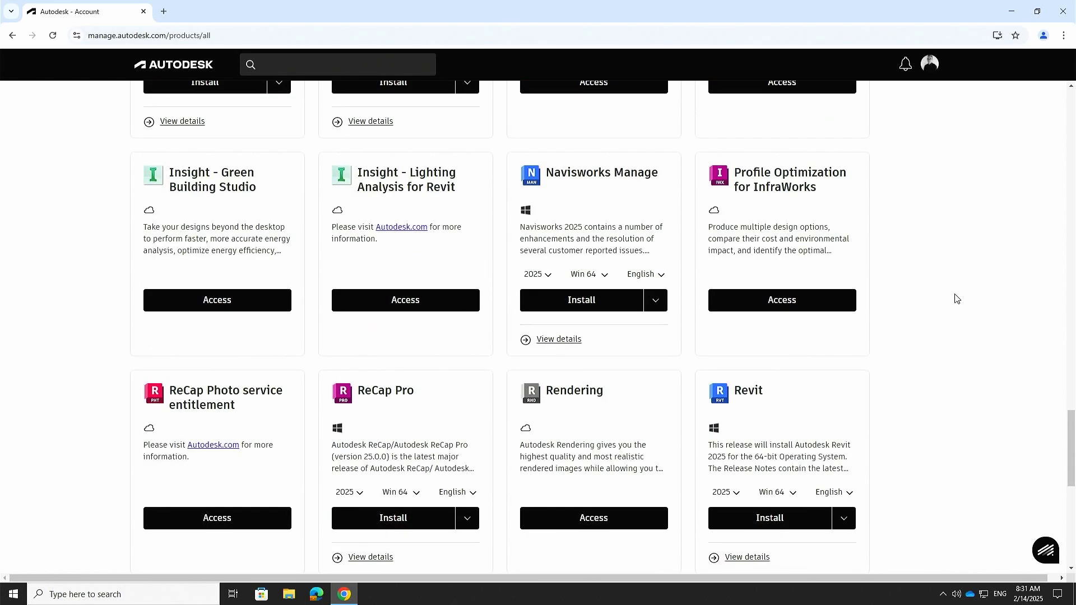
scroll(956, 298, "down", 4)
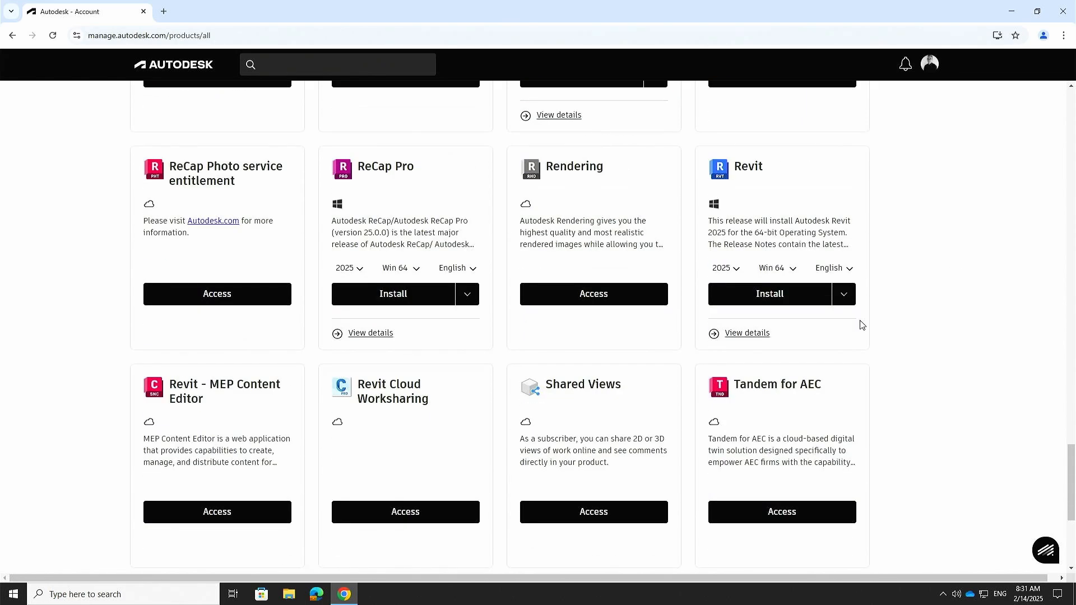
Step: Check Revit's extra Install options, then open Revit's product details page
left_click(845, 295)
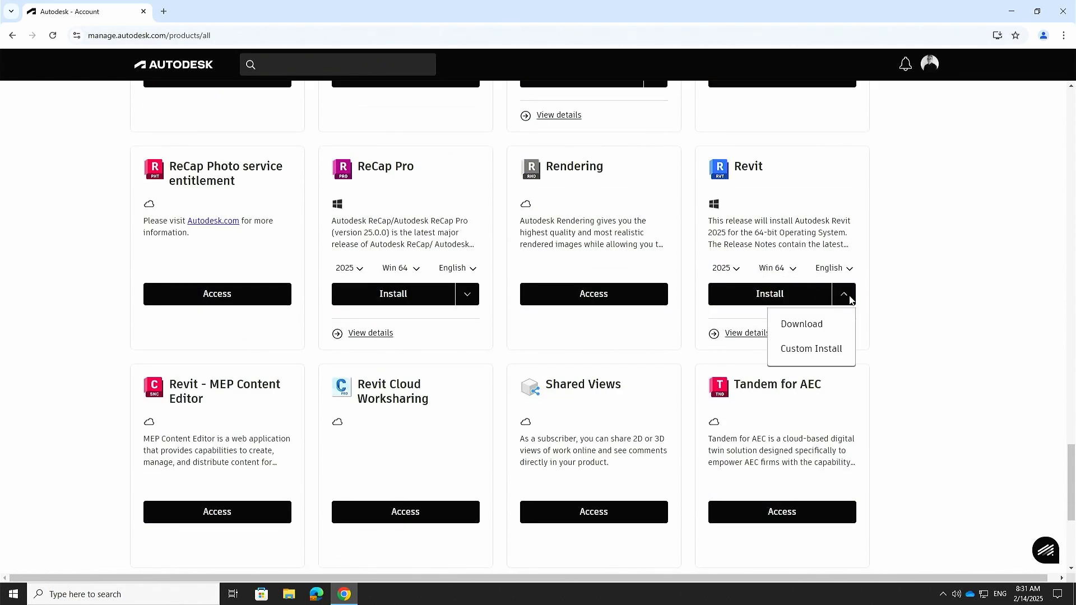
left_click(951, 257)
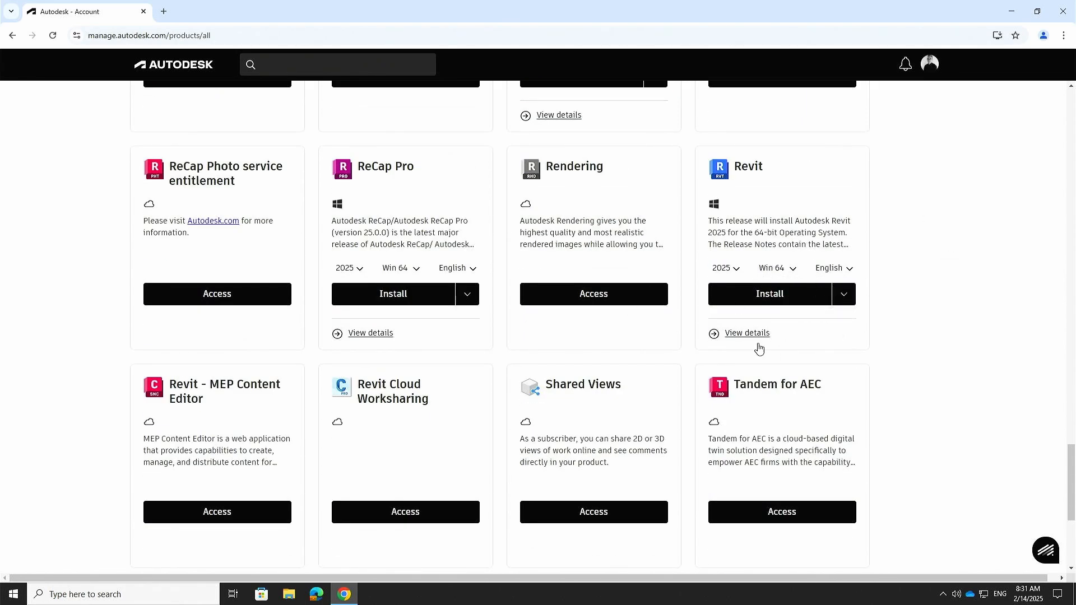
left_click(713, 336)
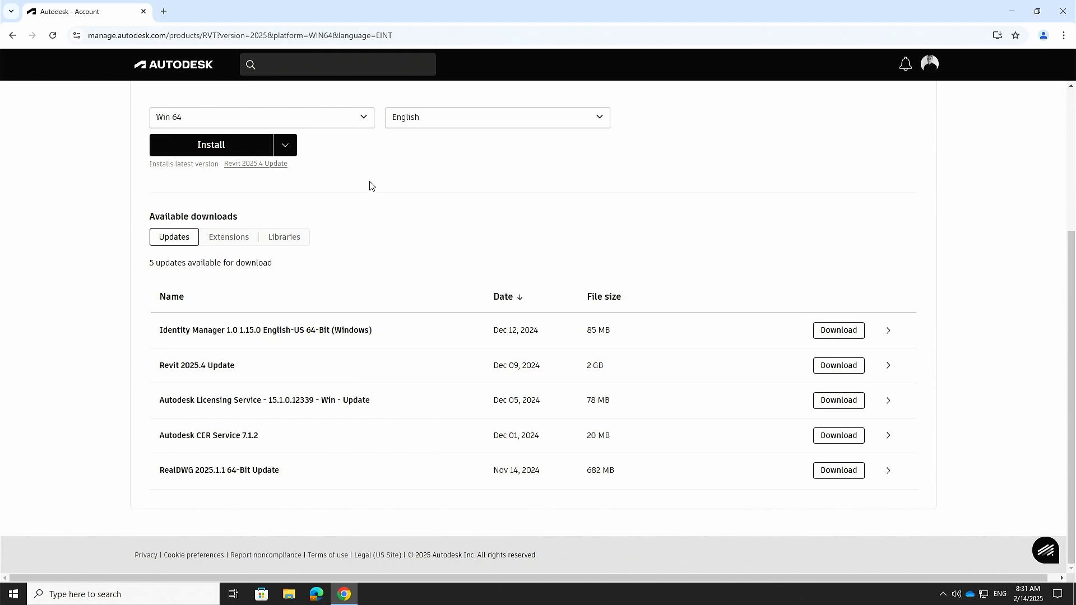
Step: View Revit 2025's Download, Direct download and Custom Install options, then close them unchosen
left_click(285, 146)
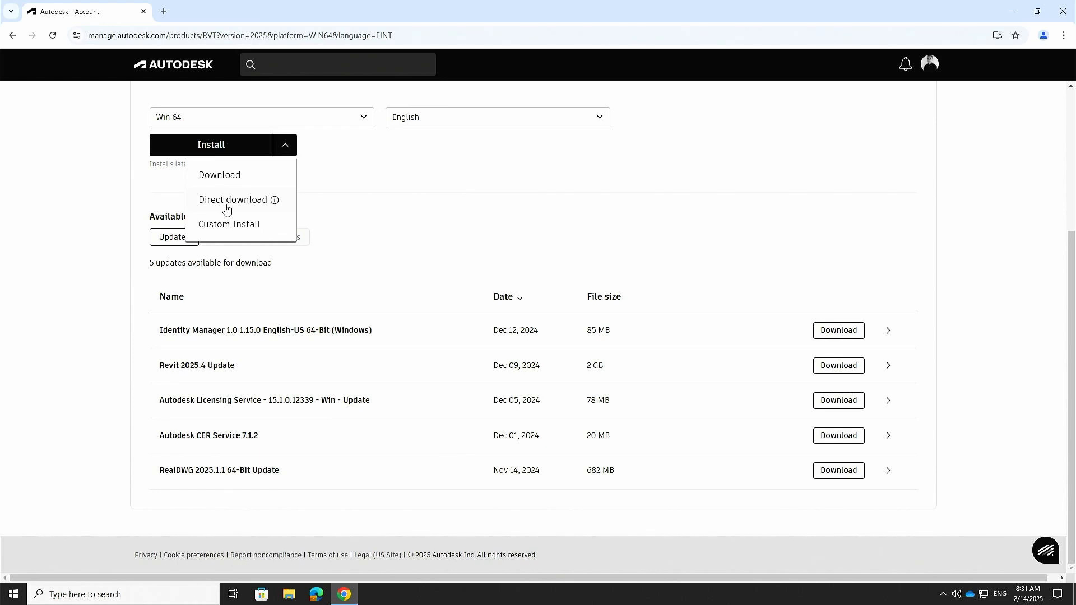
left_click(476, 146)
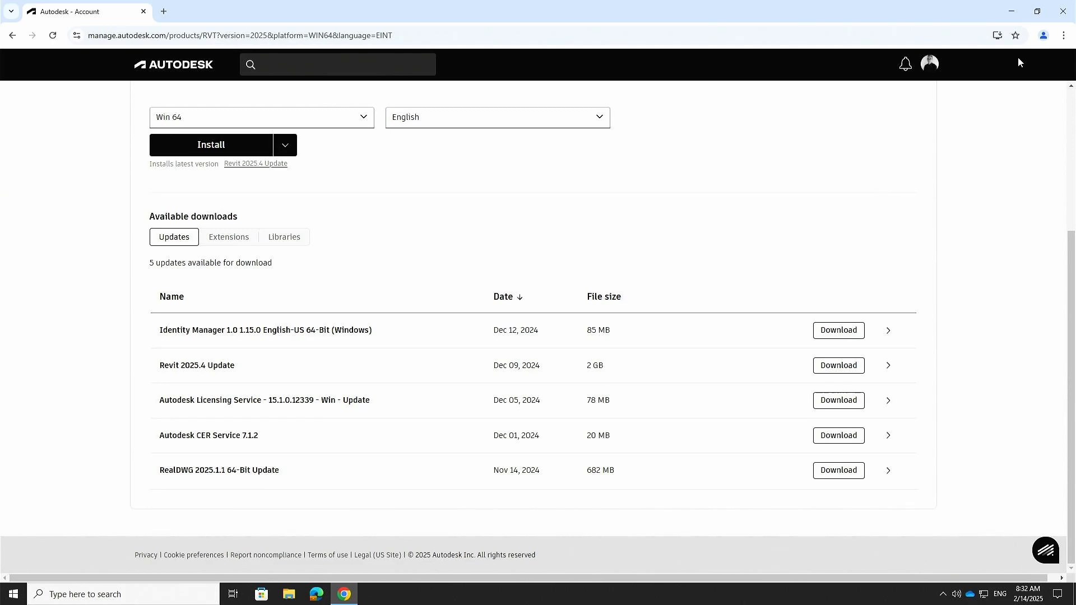
Step: Minimize the browser, open Downloads in File Explorer and delete the RVT shortcut
left_click(1014, 13)
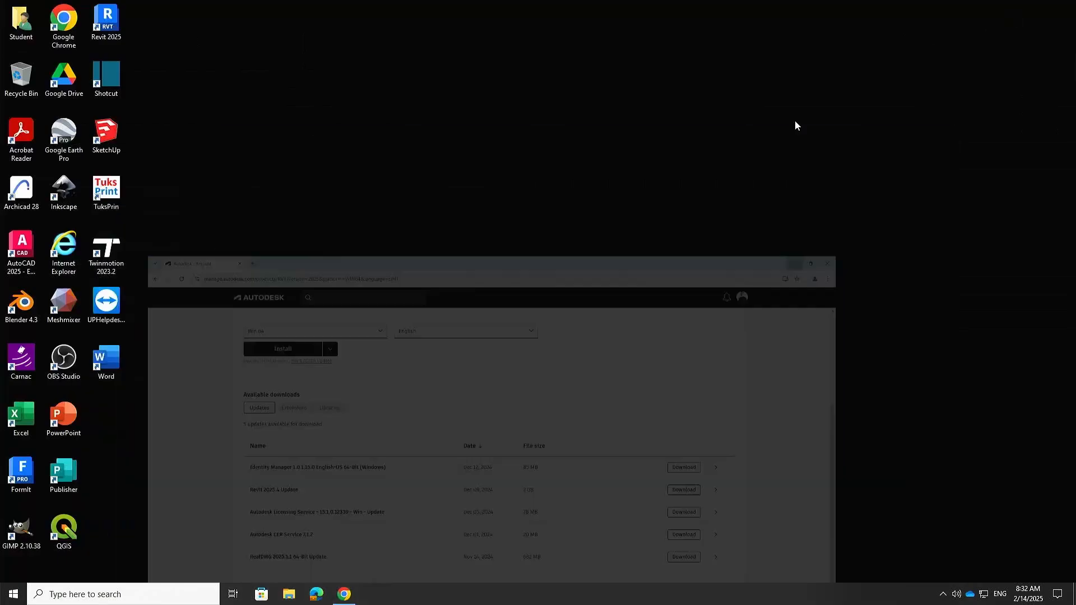
left_click(287, 596)
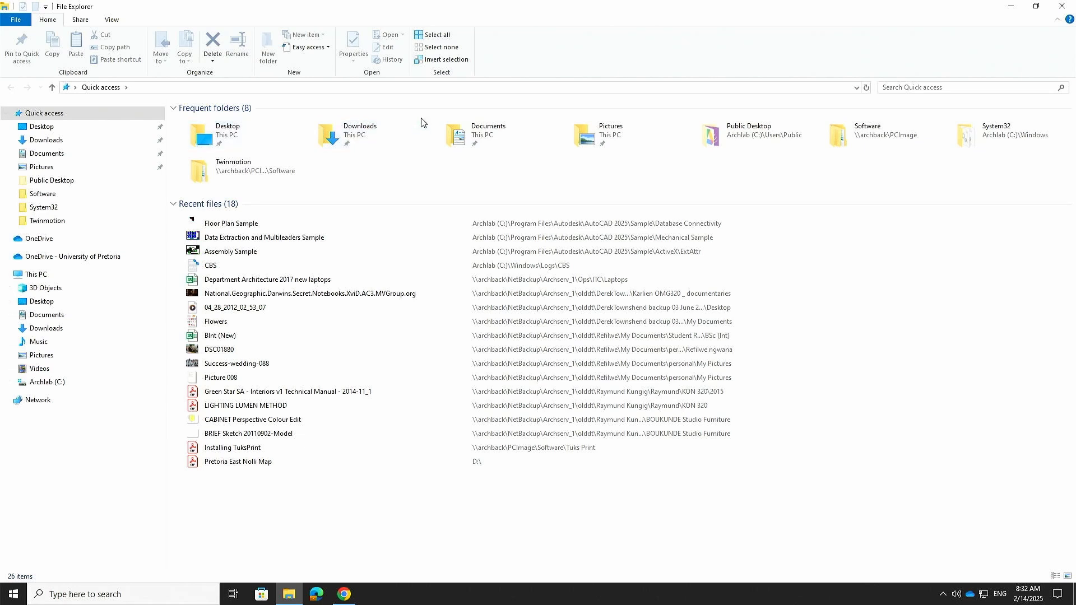
double_click(350, 139)
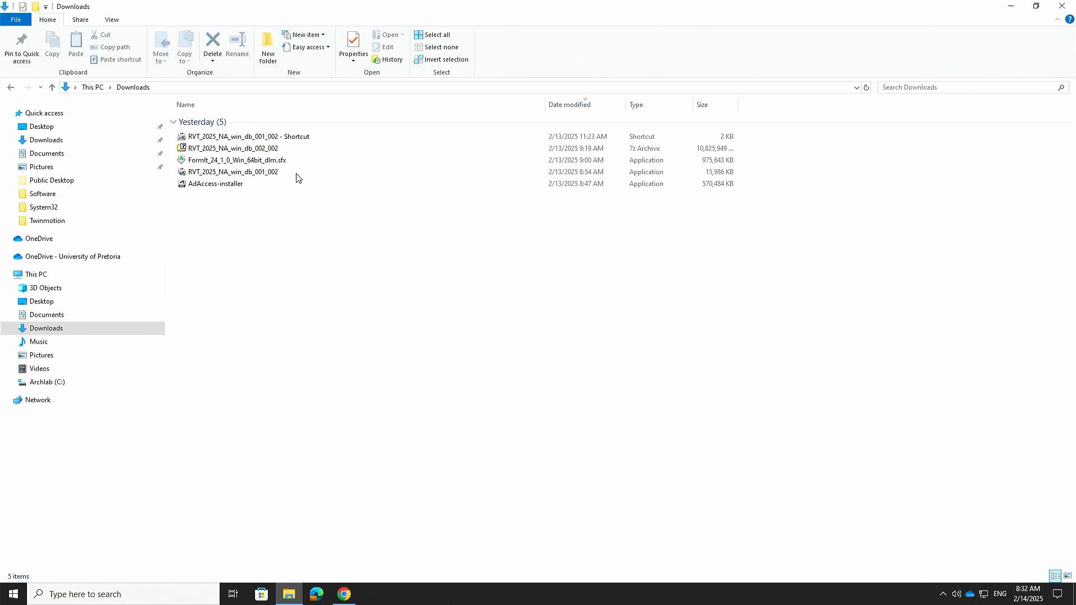
left_click(293, 138)
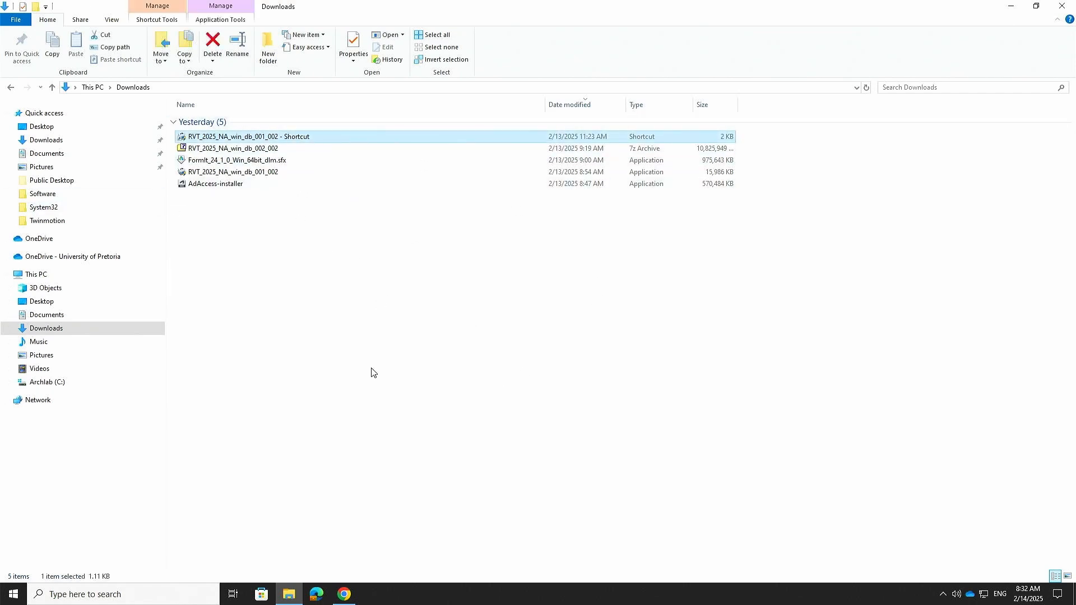
key("Delete")
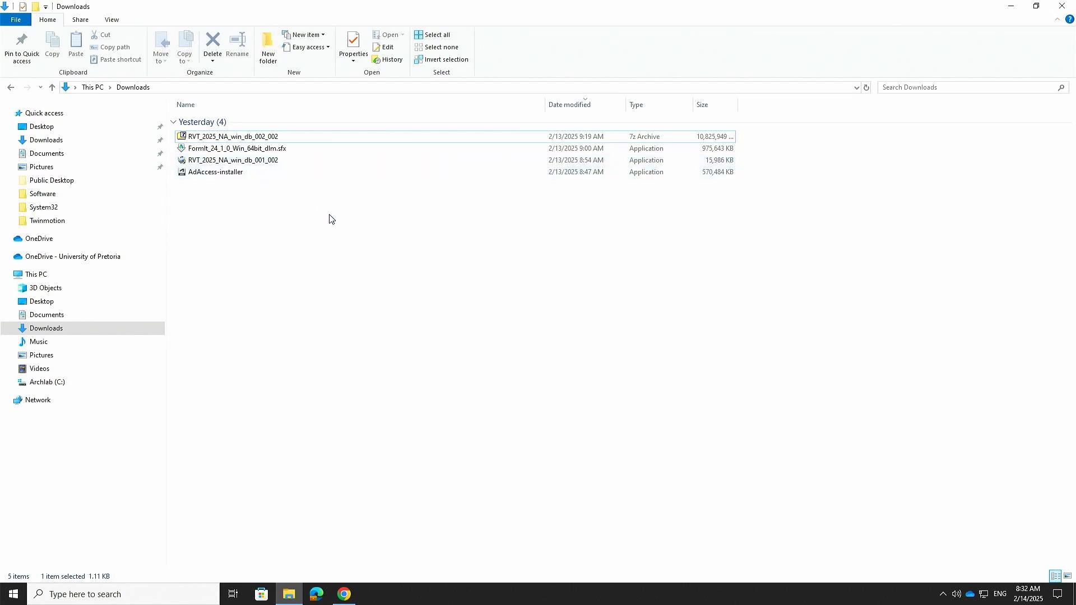
Step: Inspect the two Revit installer parts and AdAccess-installer, then show the tray's hidden apps
left_click(253, 166)
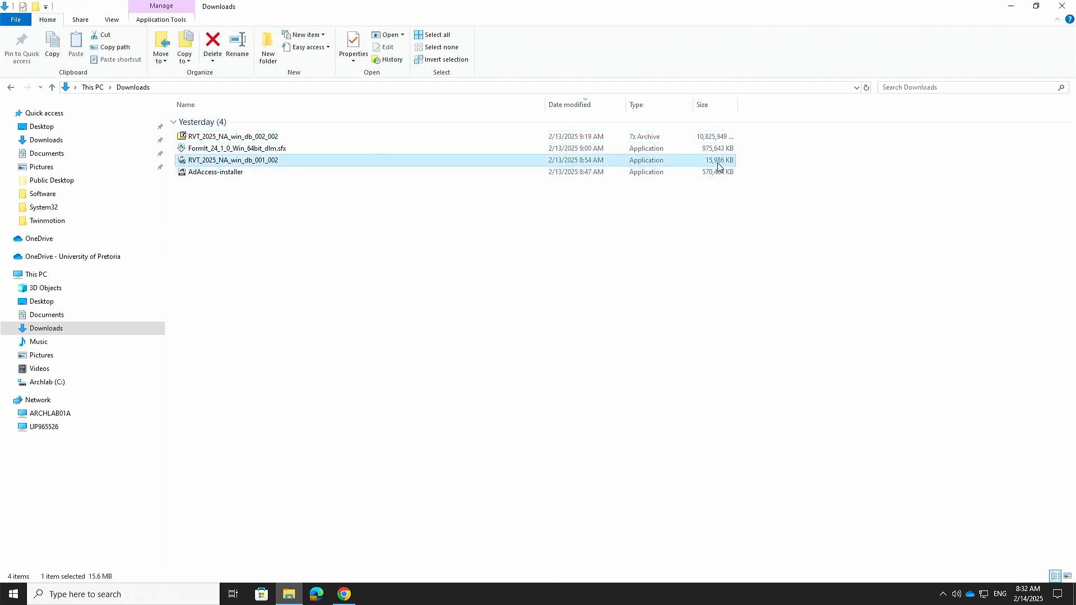
left_click(262, 139)
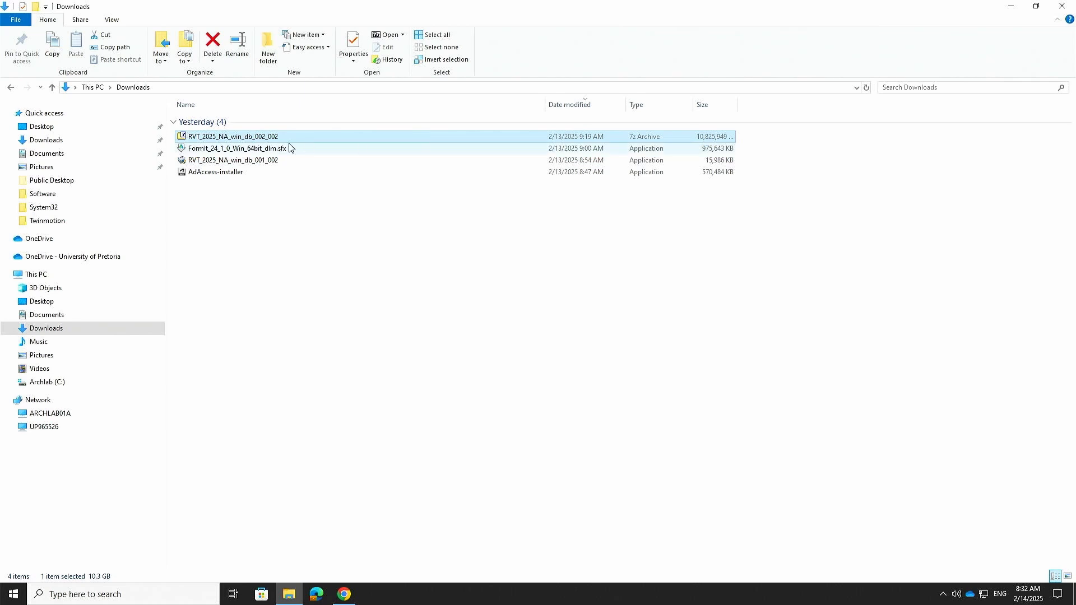
right_click(276, 138)
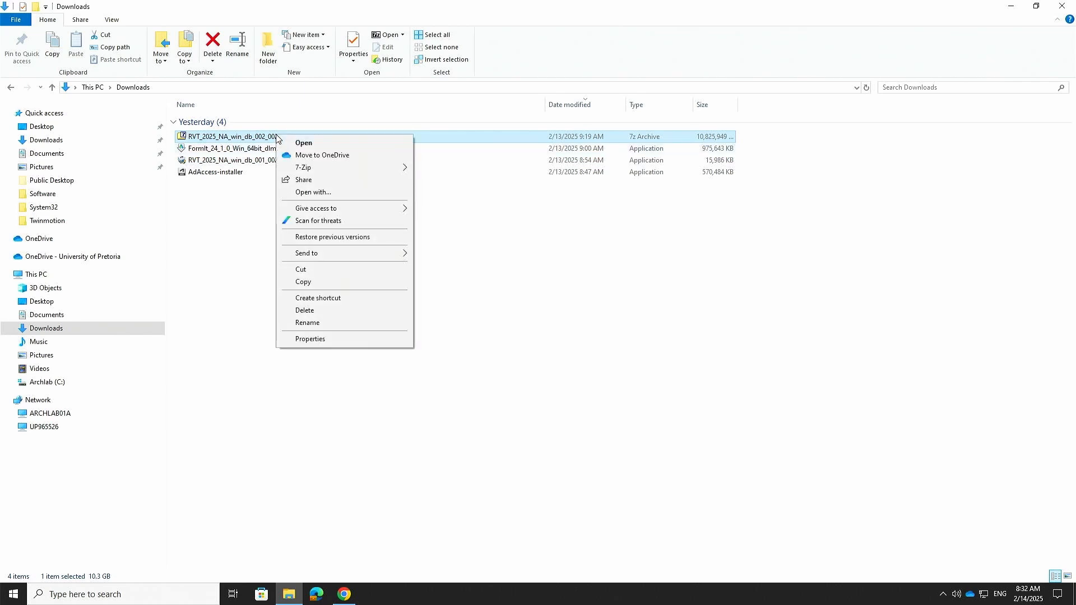
left_click(297, 181)
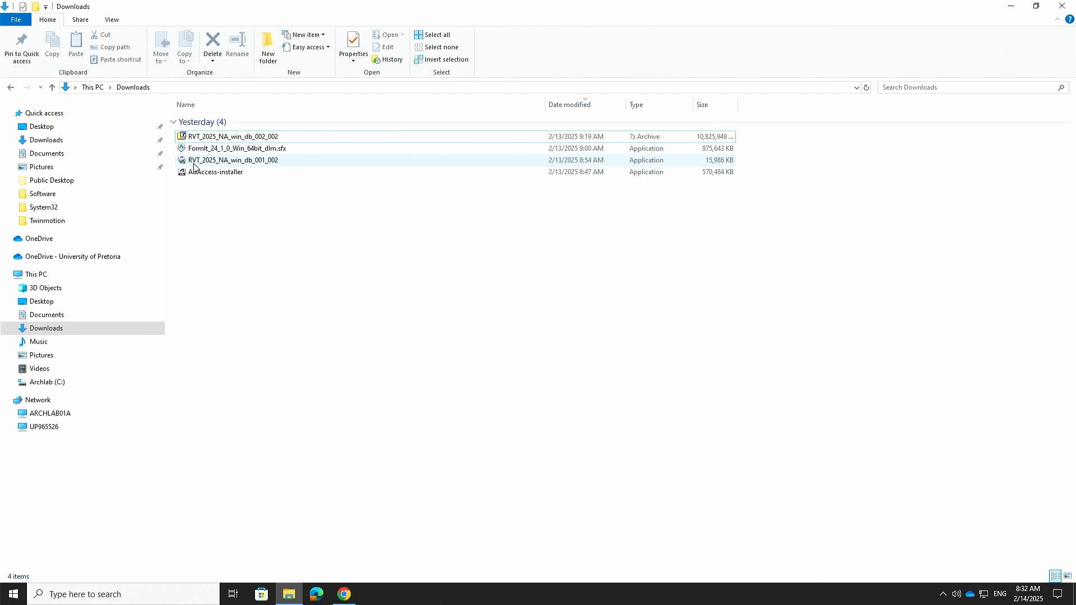
right_click(244, 164)
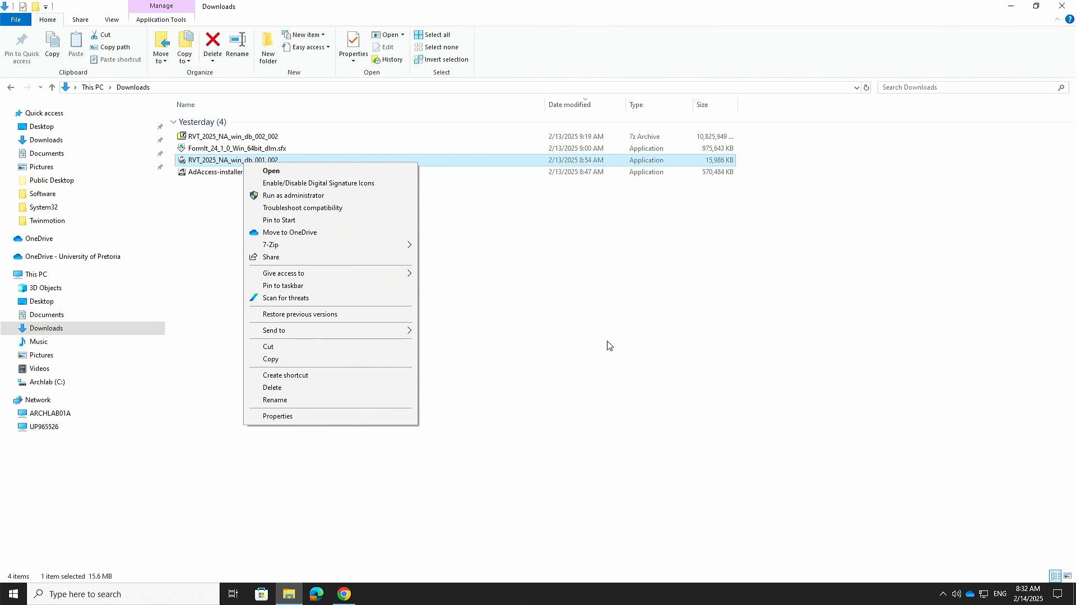
left_click(393, 242)
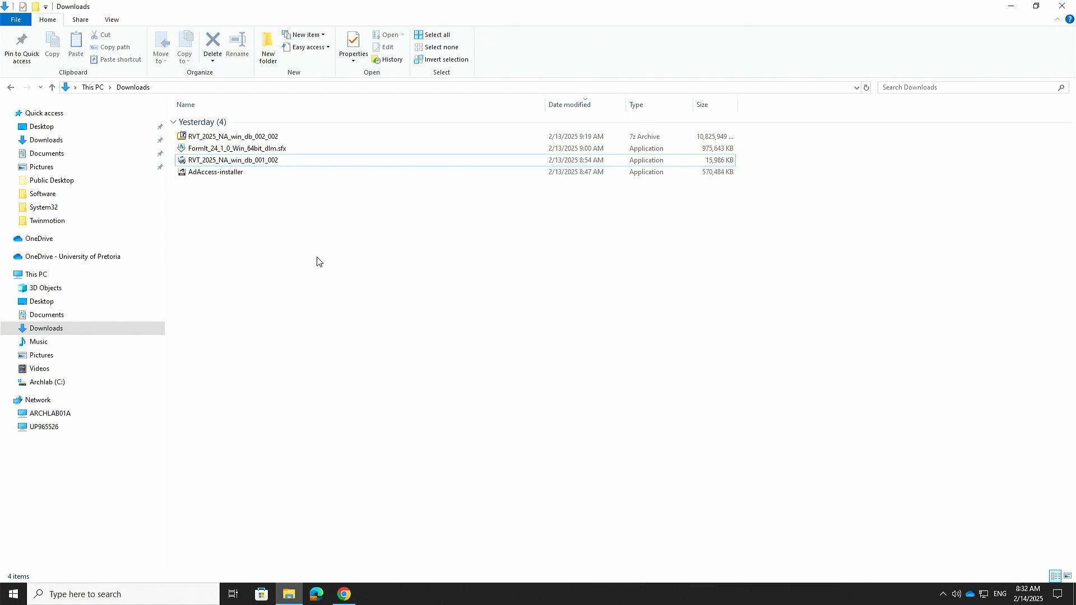
left_click(227, 173)
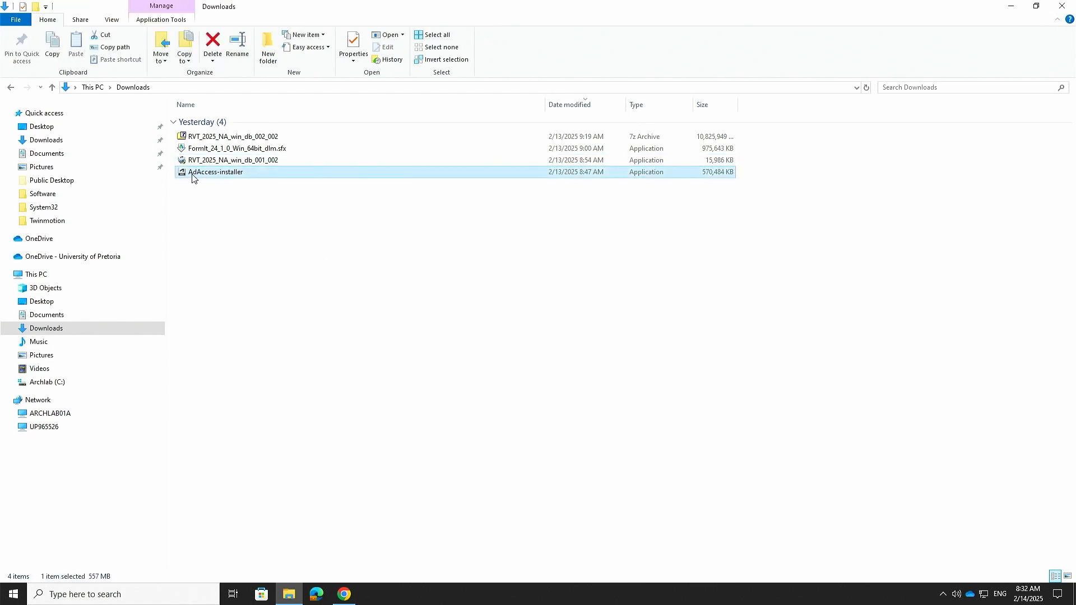
left_click(943, 595)
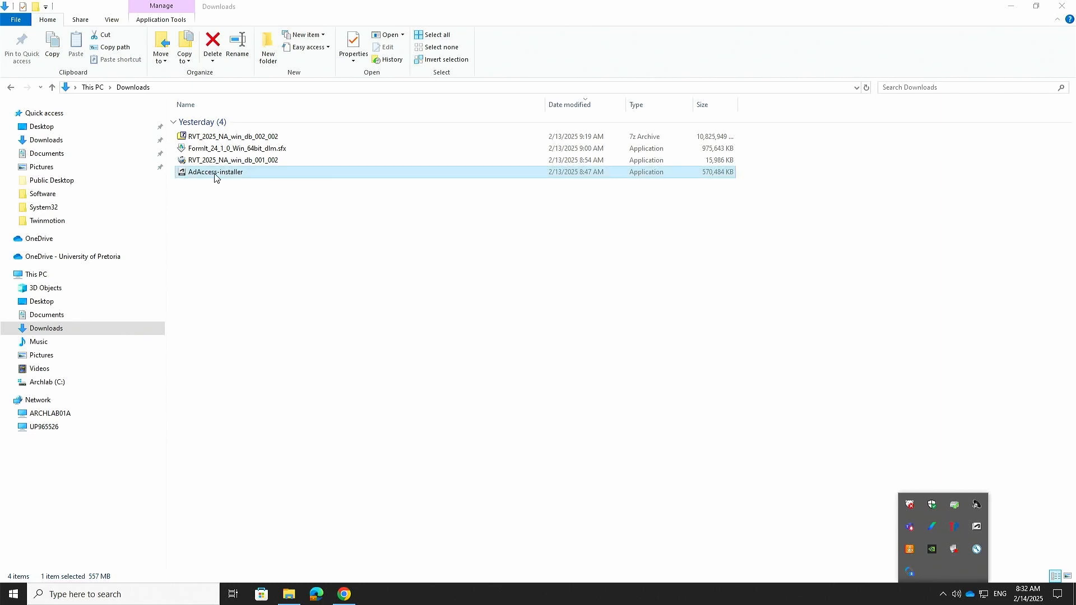
Step: Open Autodesk Access from the tray, sign out of the account and close its window
left_click(976, 528)
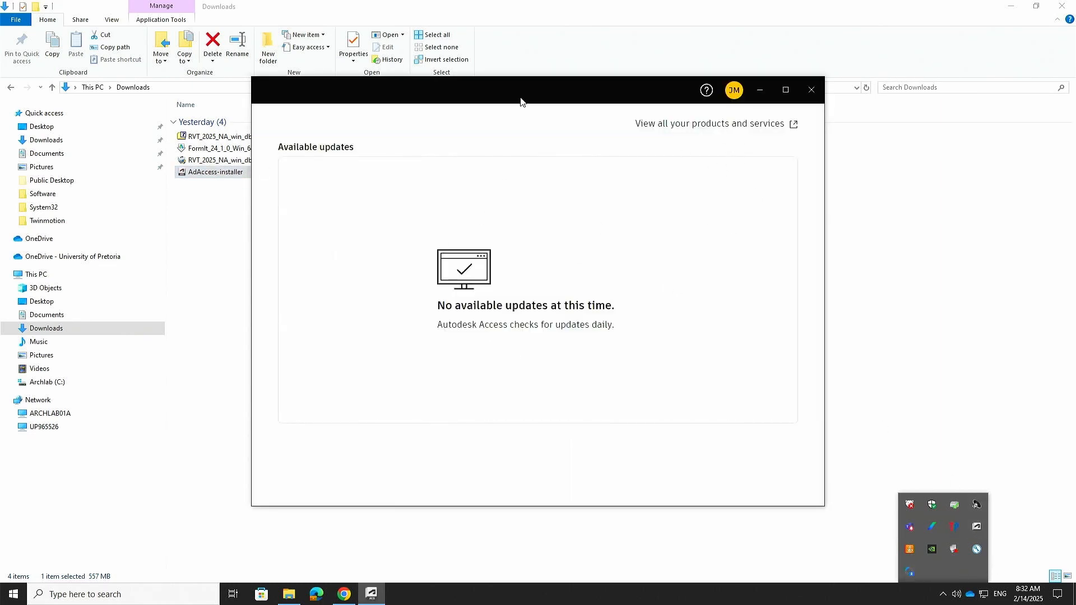
left_click_drag(522, 101, 501, 184)
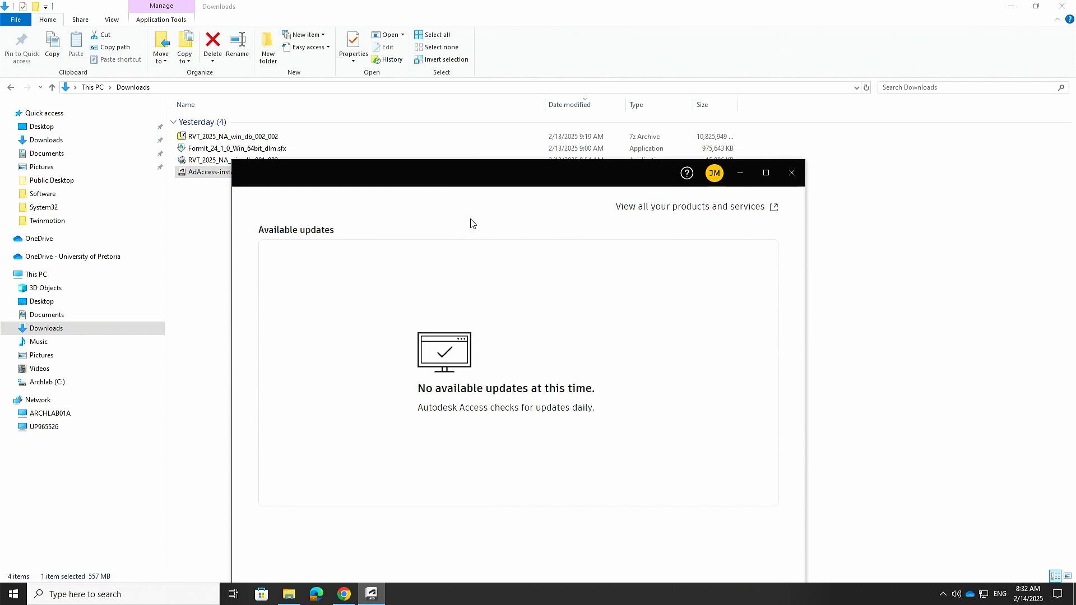
left_click(713, 174)
left_click(659, 247)
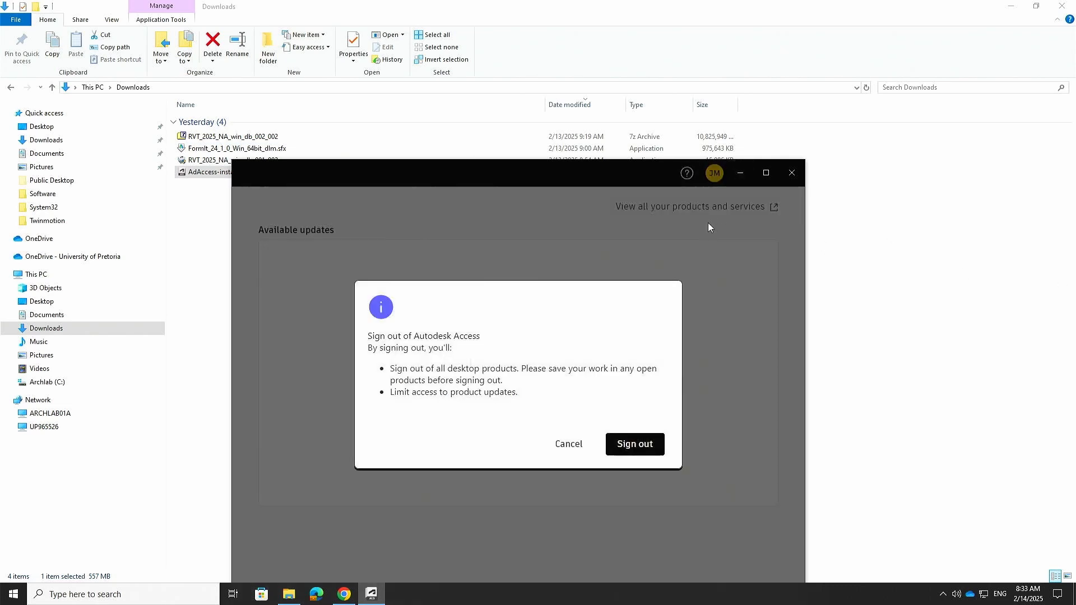
left_click(656, 441)
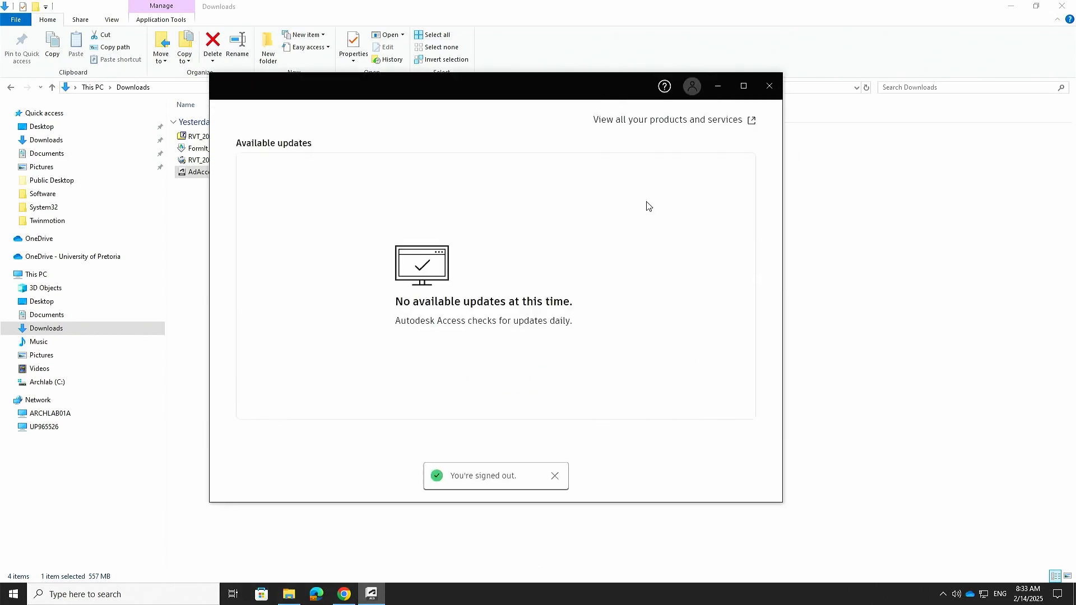
left_click(773, 91)
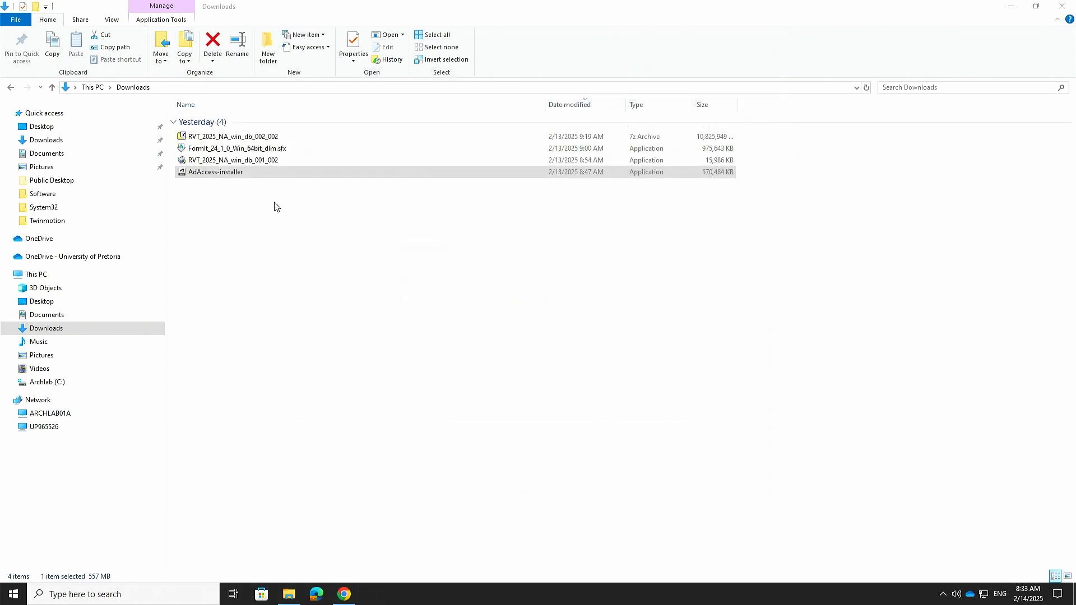
right_click(227, 171)
left_click(686, 306)
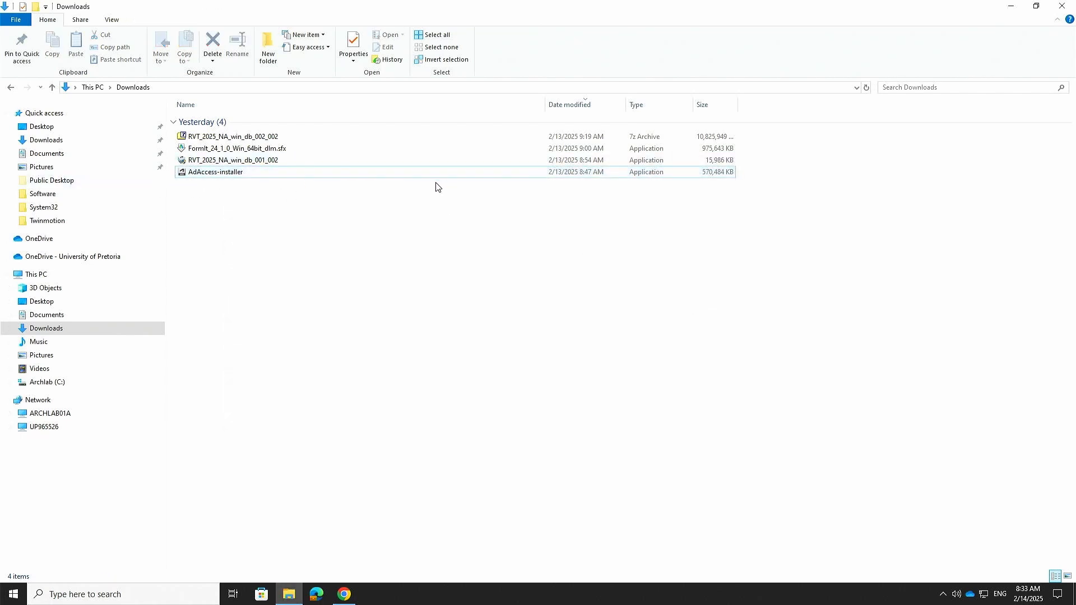
left_click(236, 161)
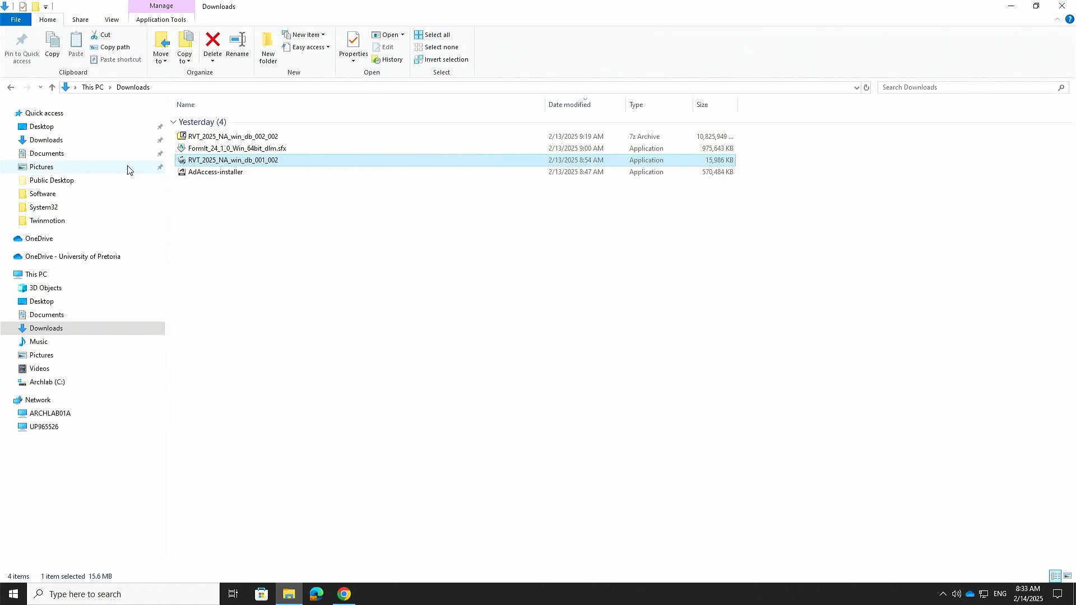
right_click(235, 163)
left_click(624, 279)
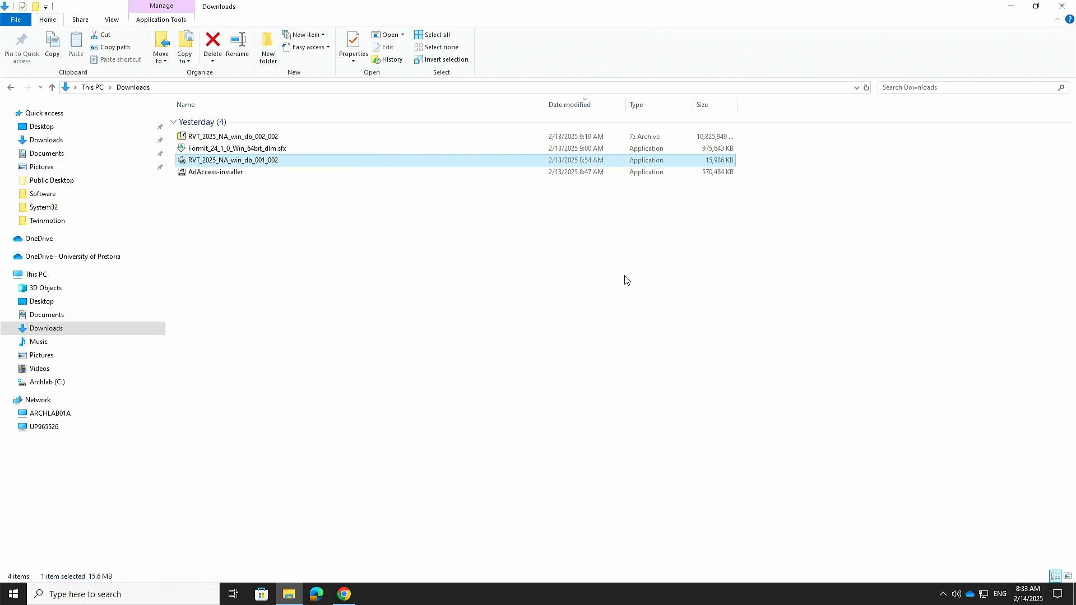
left_click(220, 153)
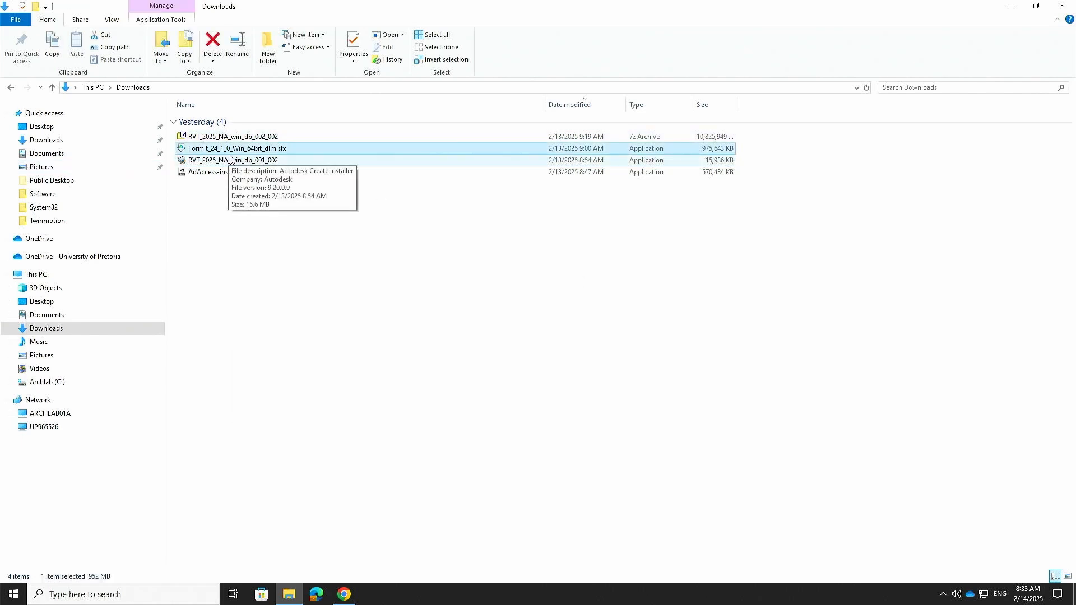
left_click(448, 280)
left_click(1008, 8)
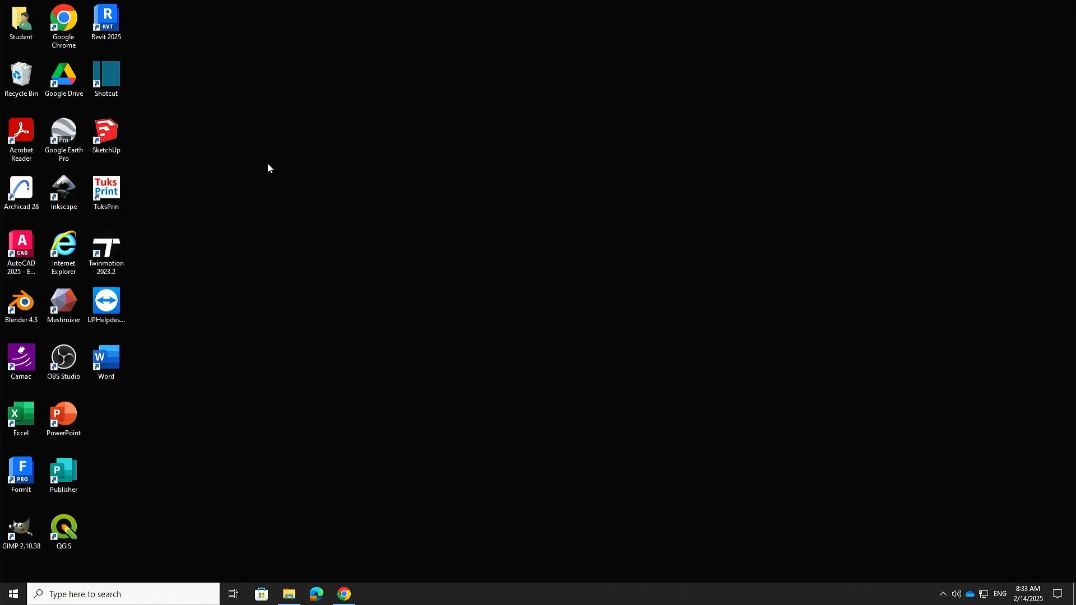
left_click(289, 594)
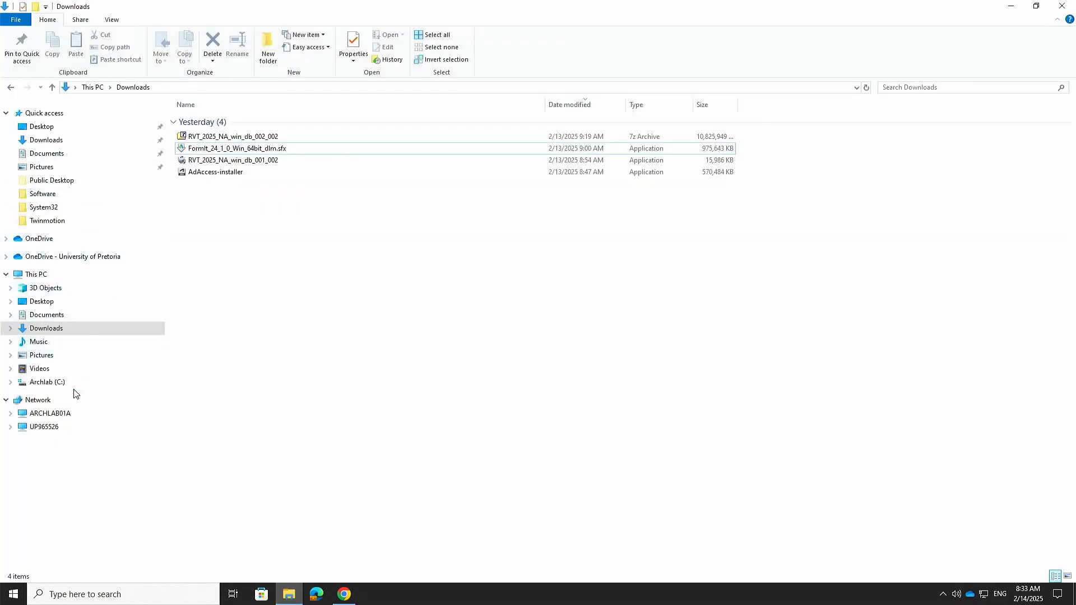
Step: Navigate from Archlab (C:) through Autodesk\WI\RVT_2025_NA_win_db_002_002 into the image folder
left_click(41, 382)
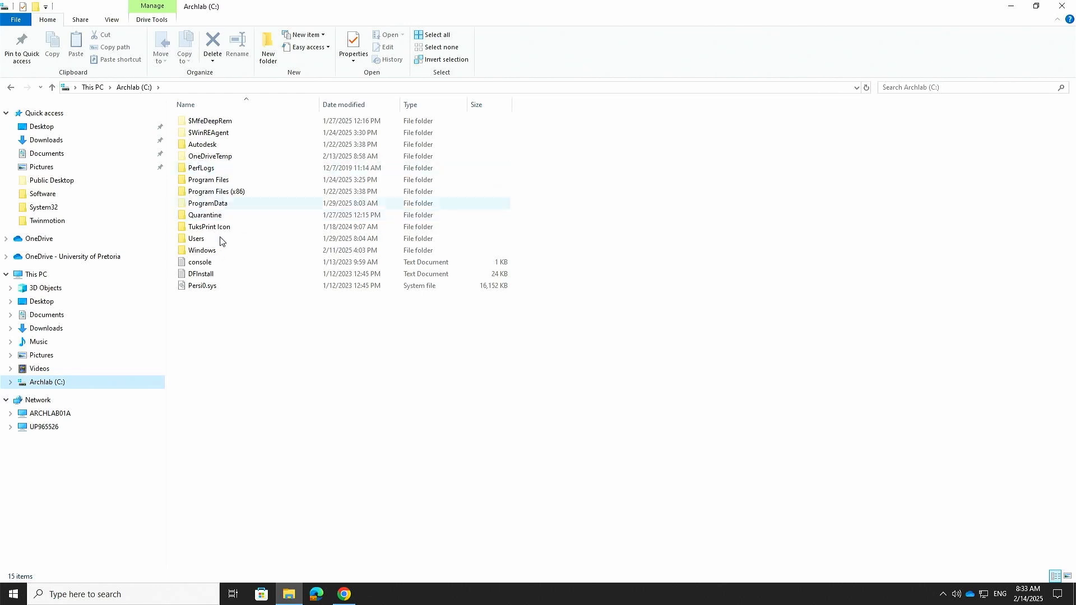
left_click(219, 148)
double_click(219, 148)
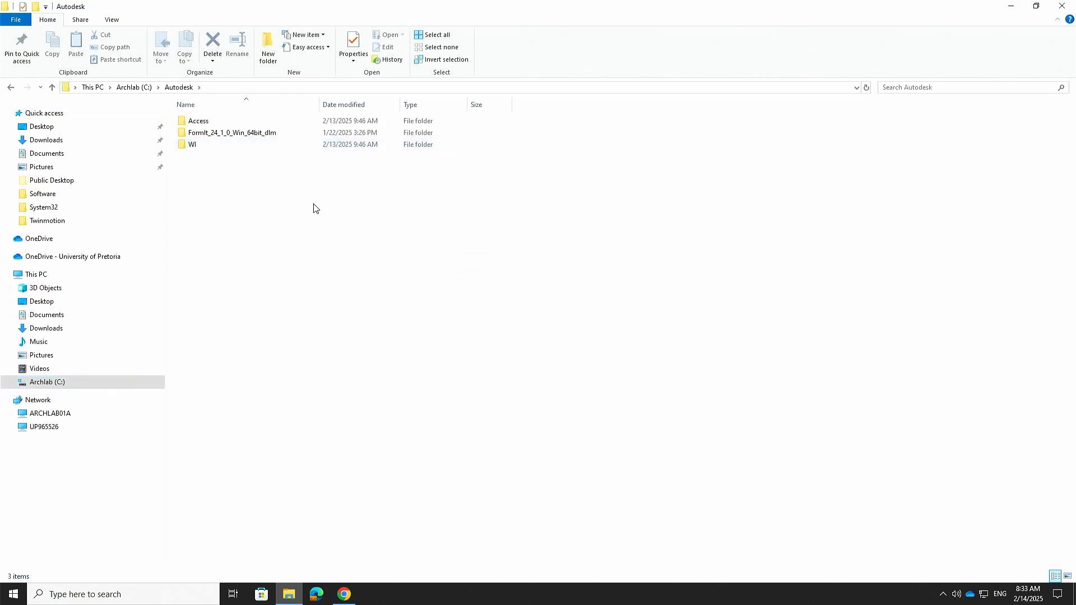
double_click(203, 147)
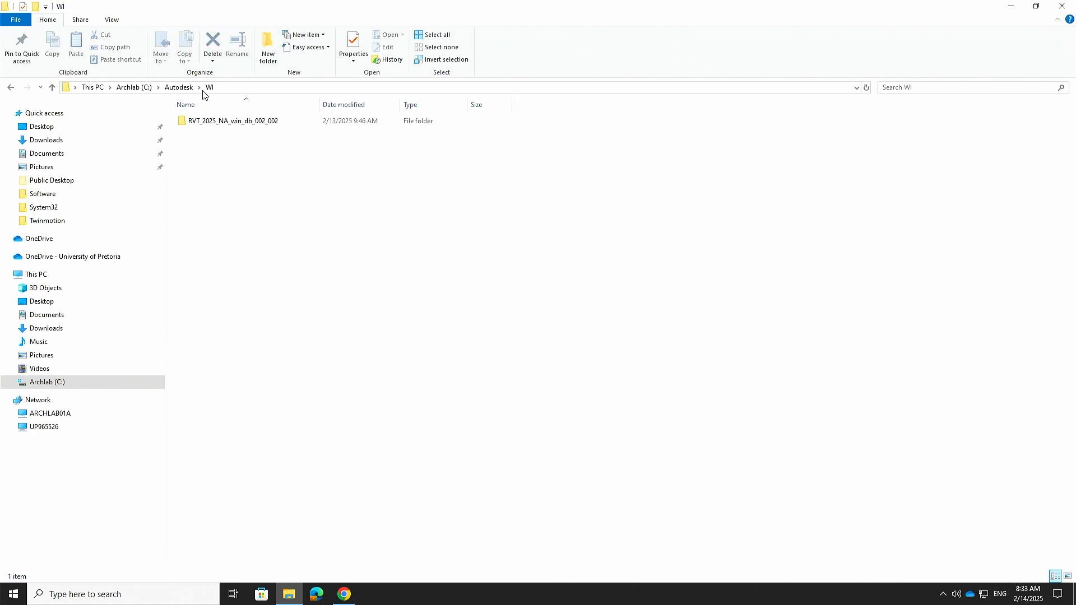
double_click(256, 126)
double_click(209, 121)
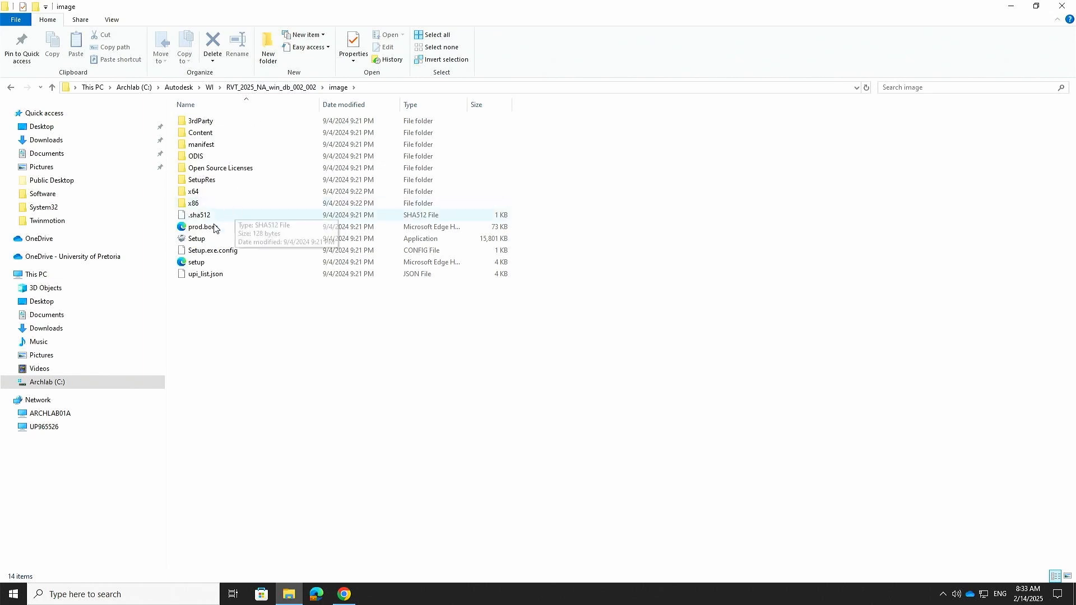
Step: Look at the Setup application's context actions without launching it
right_click(197, 238)
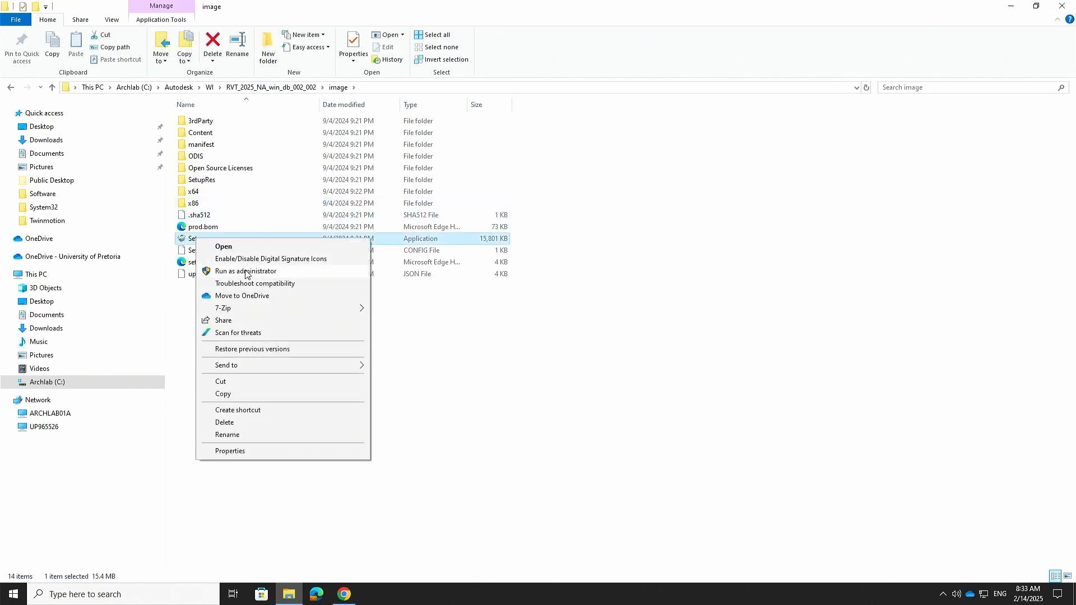
left_click(584, 334)
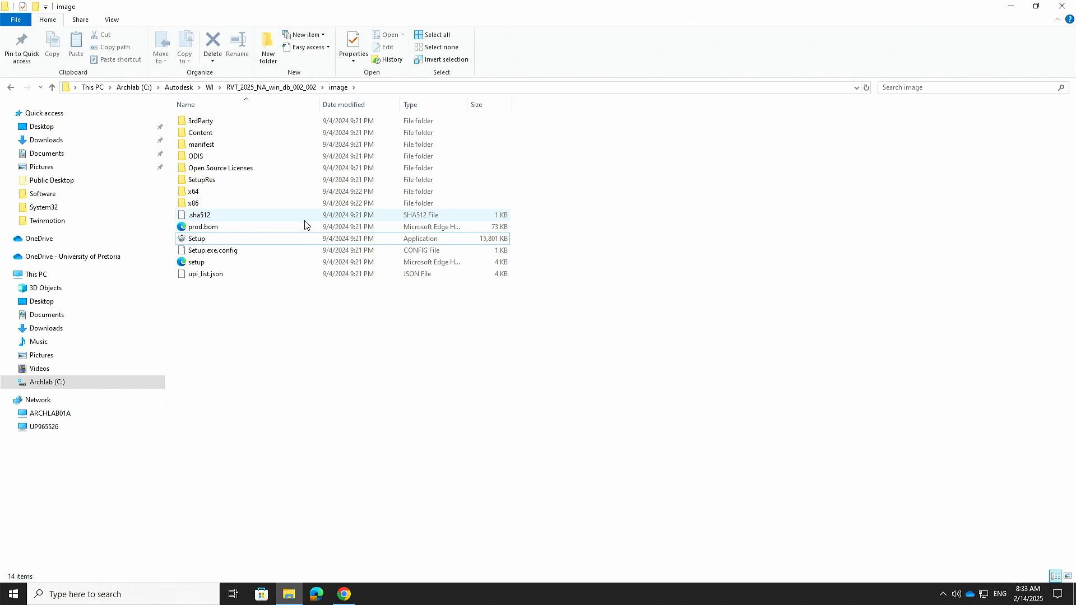
right_click(199, 242)
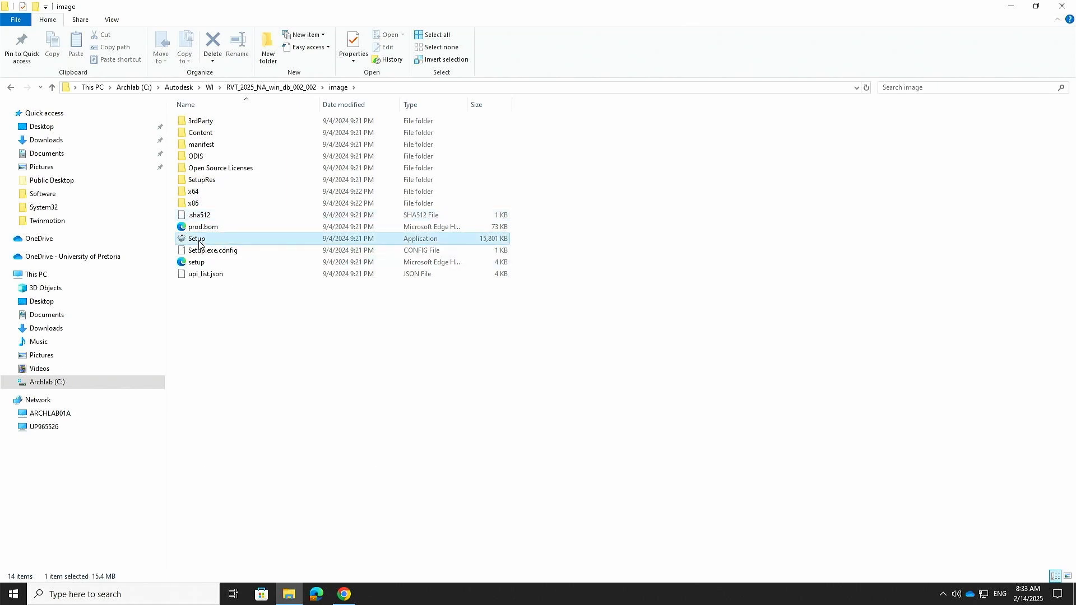
left_click(556, 453)
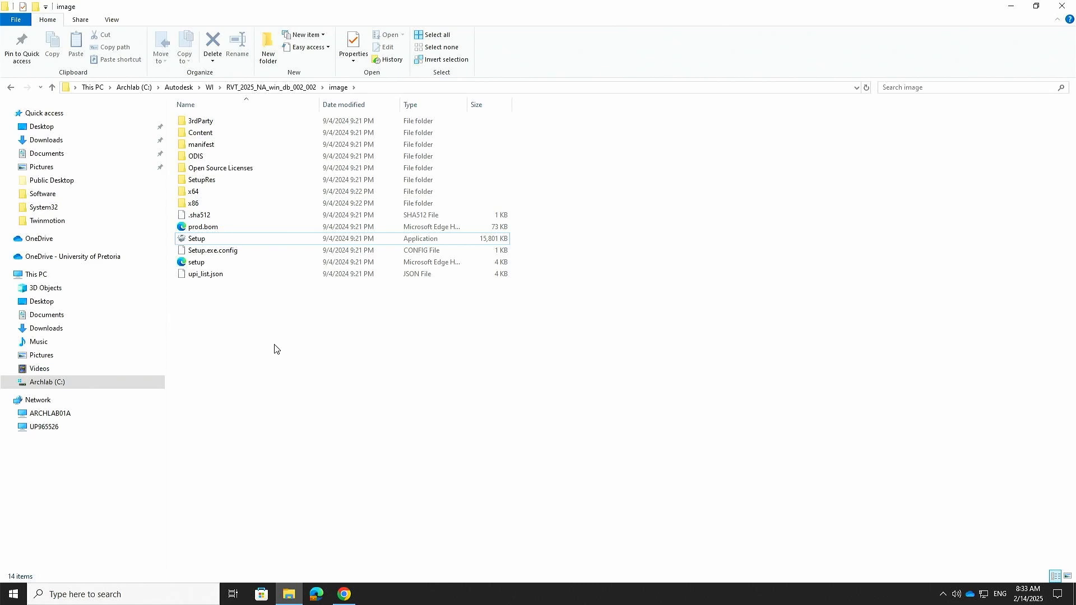
Step: Return to WI and check the RVT_2025_NA_win_db_002_002 folder's 11.1 GB size
left_click(211, 89)
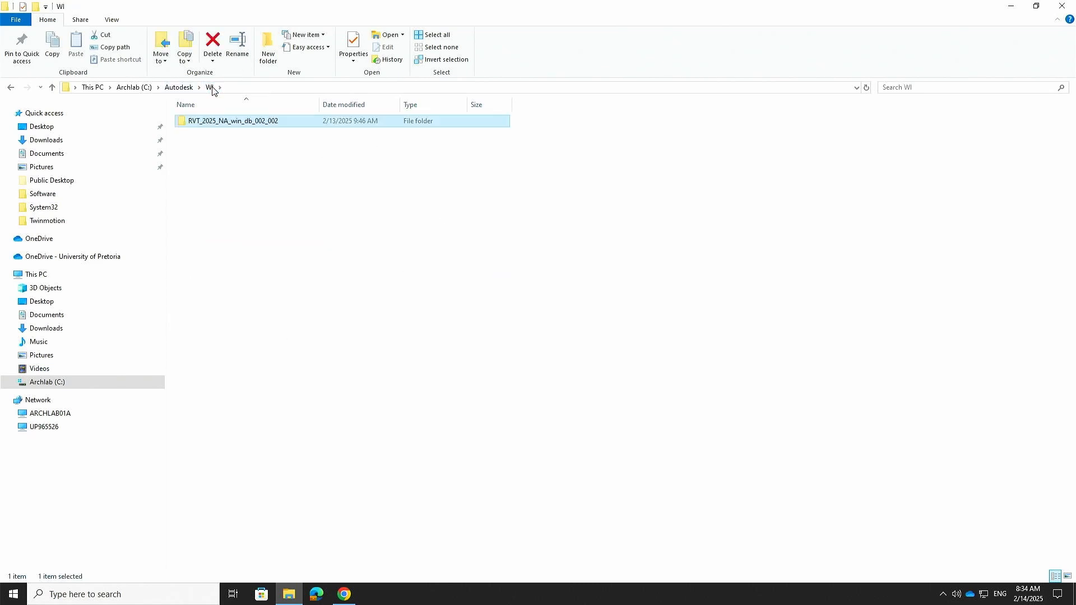
right_click(252, 126)
left_click(314, 339)
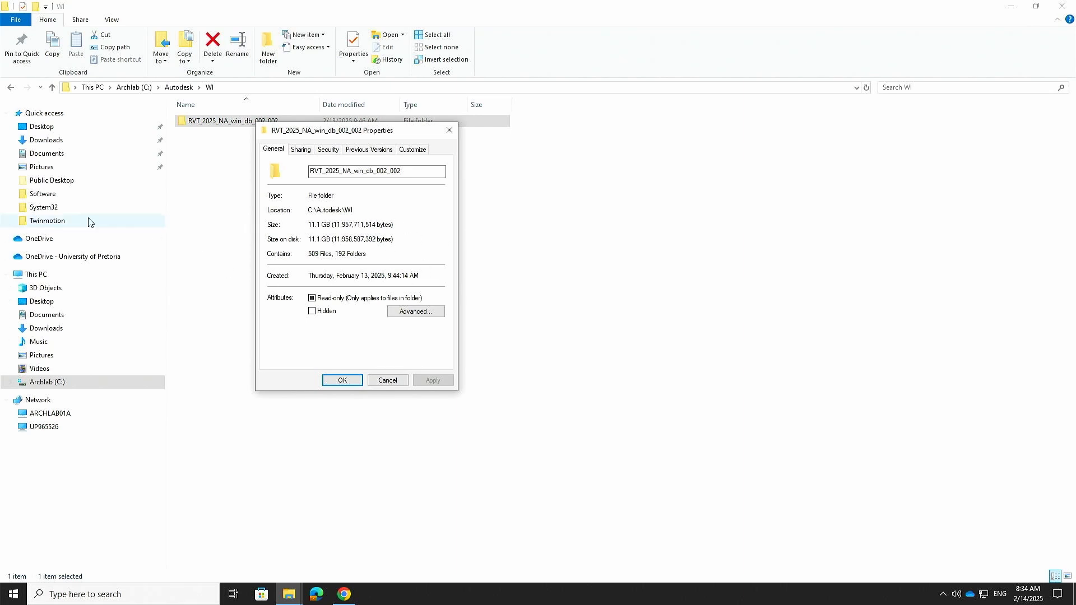
left_click(388, 380)
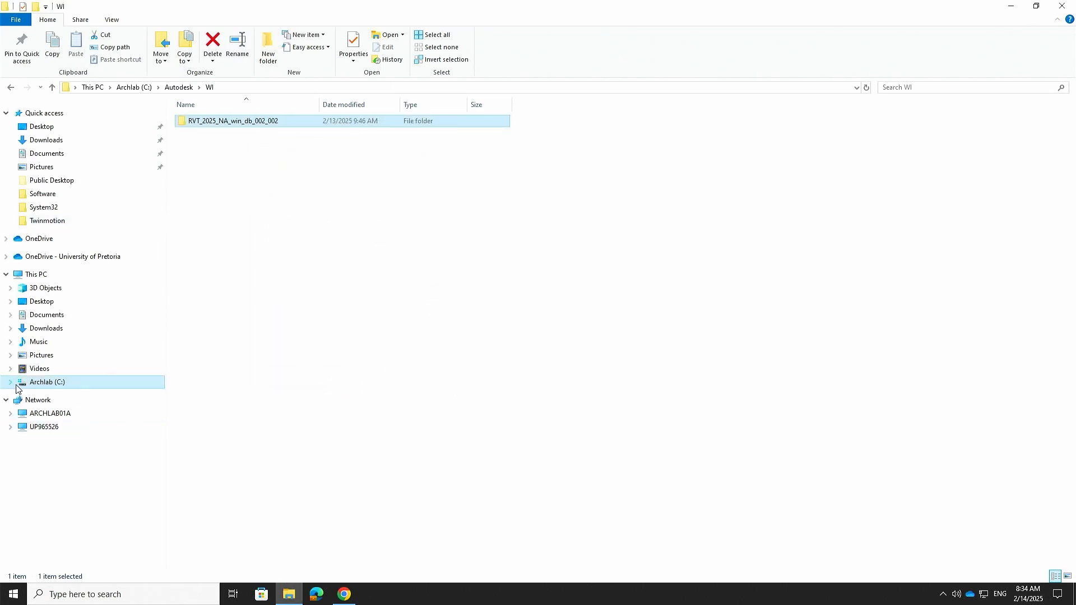
Step: Check Archlab (C:) drive properties showing 302 GB free space
right_click(55, 386)
left_click(84, 375)
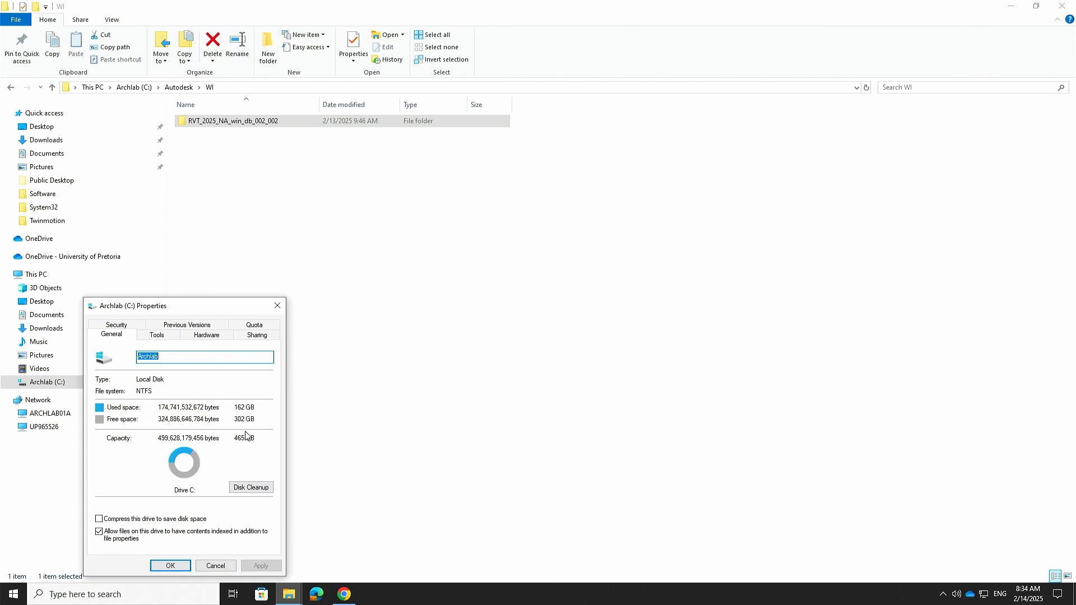
left_click(219, 570)
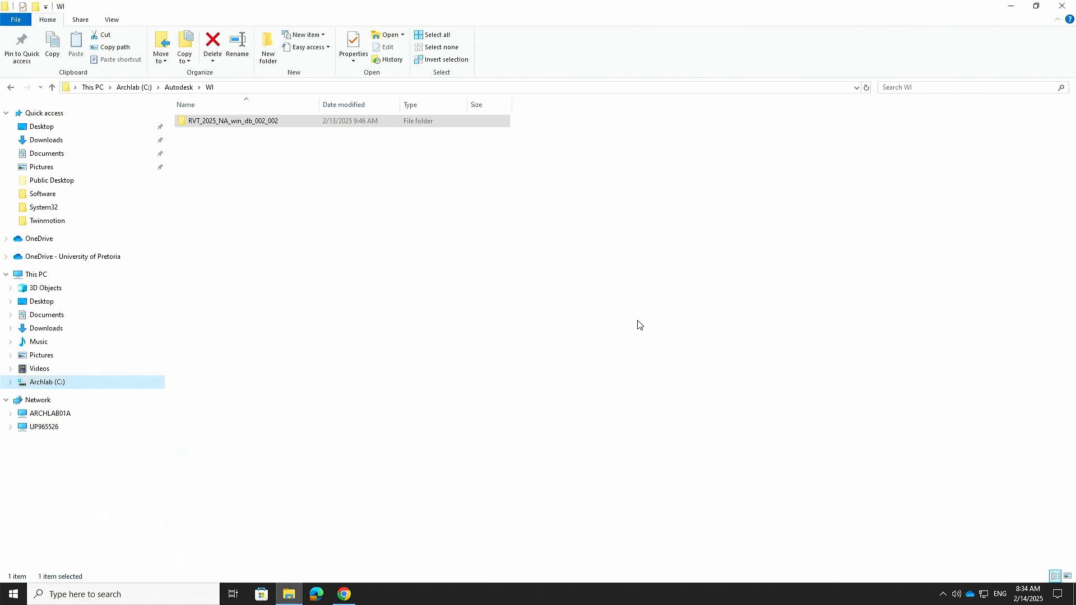
Step: Revisit Autodesk > WI > RVT_2025_NA_win_db_002_002 > image, then close File Explorer
left_click(178, 87)
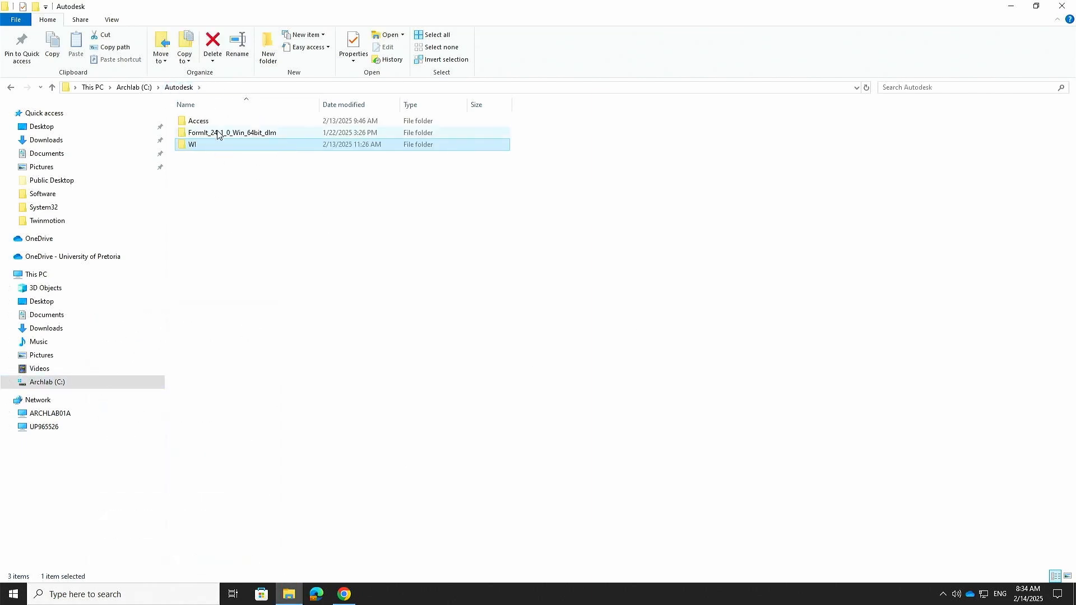
left_click_drag(264, 267, 188, 111)
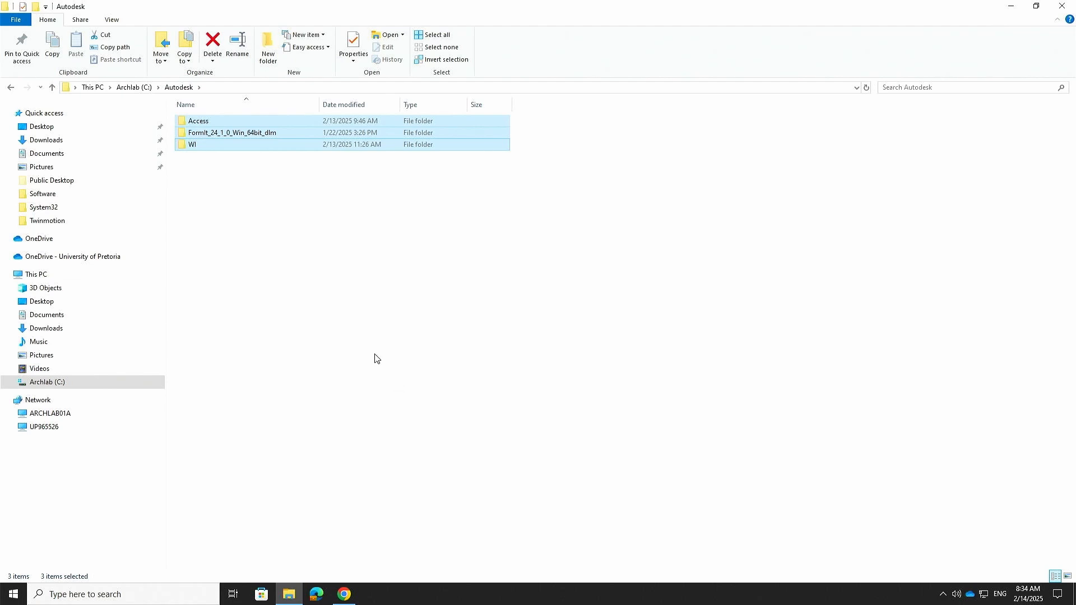
double_click(208, 147)
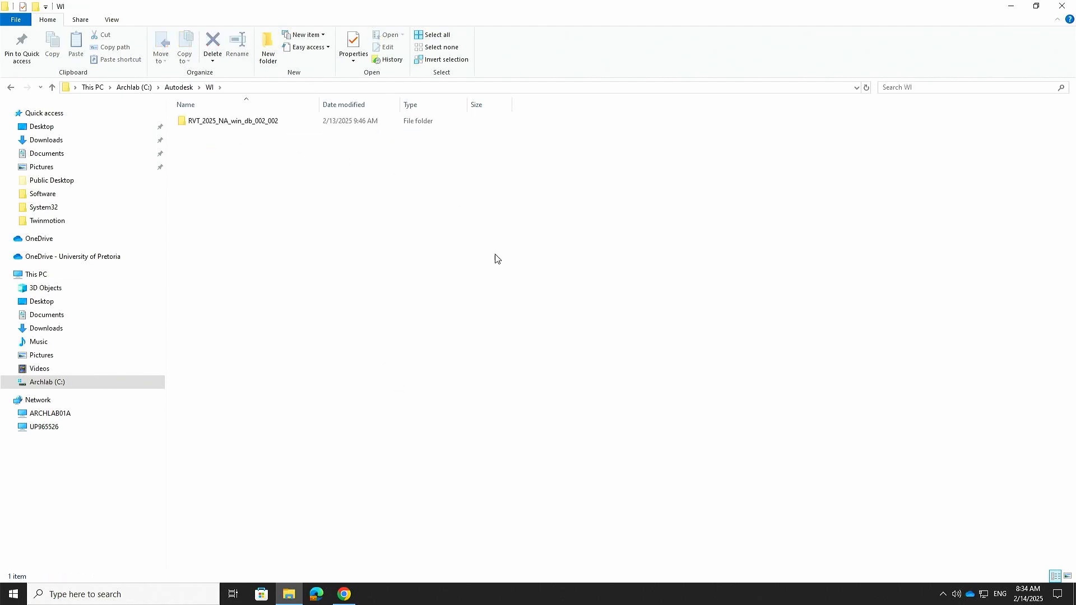
double_click(225, 120)
double_click(204, 122)
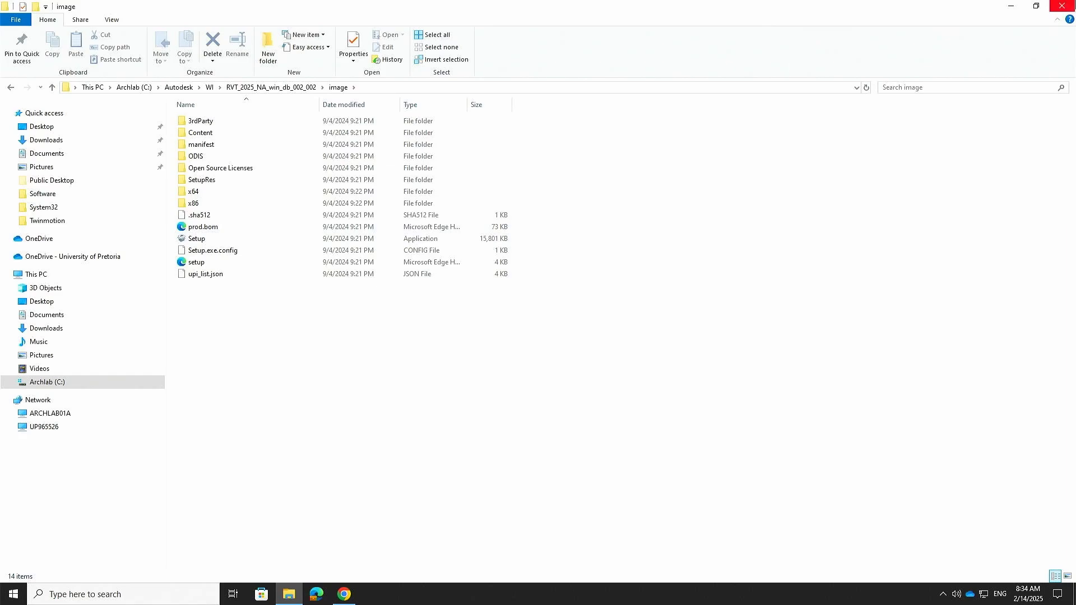
left_click(1062, 5)
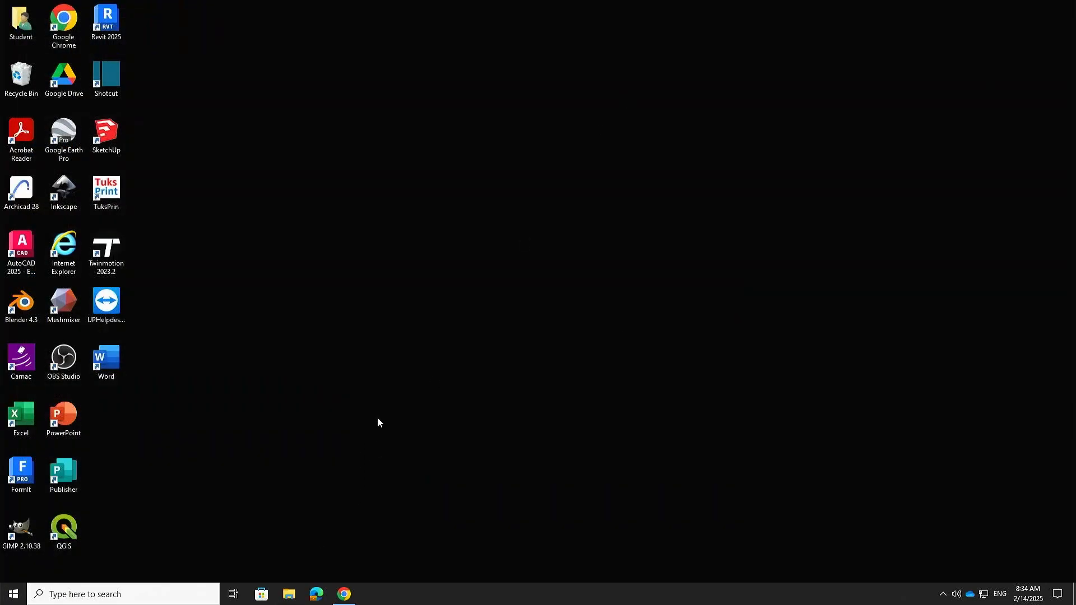
Step: Launch Microsoft Teams from taskbar search with 'te' and maximize its window
left_click(156, 593)
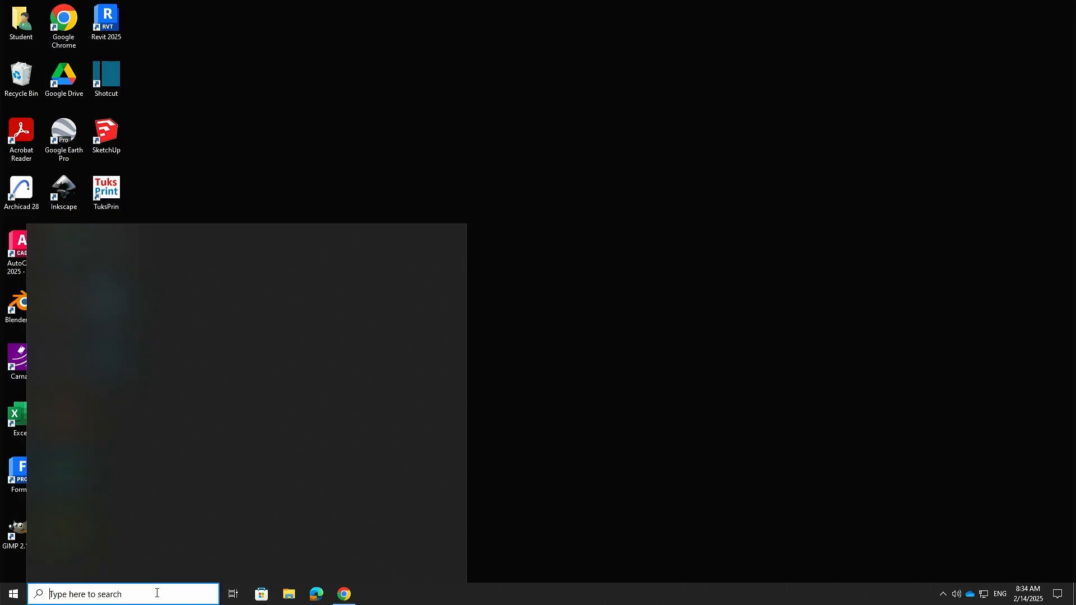
type("te")
left_click(153, 305)
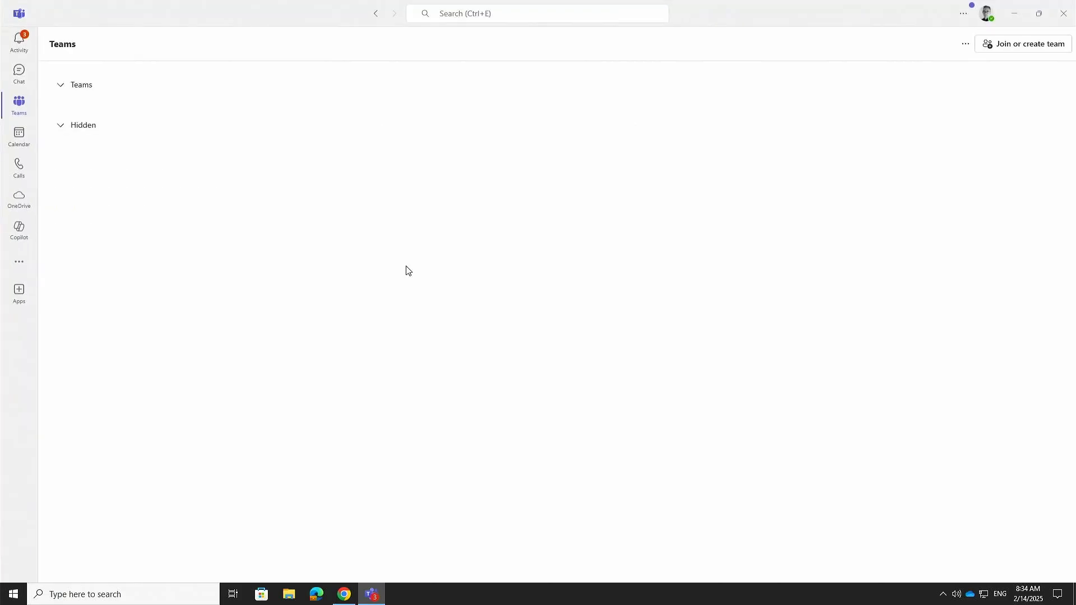
left_click(1038, 13)
Step: Check Activity and Calendar, then show the grid of all joined teams
left_click(19, 43)
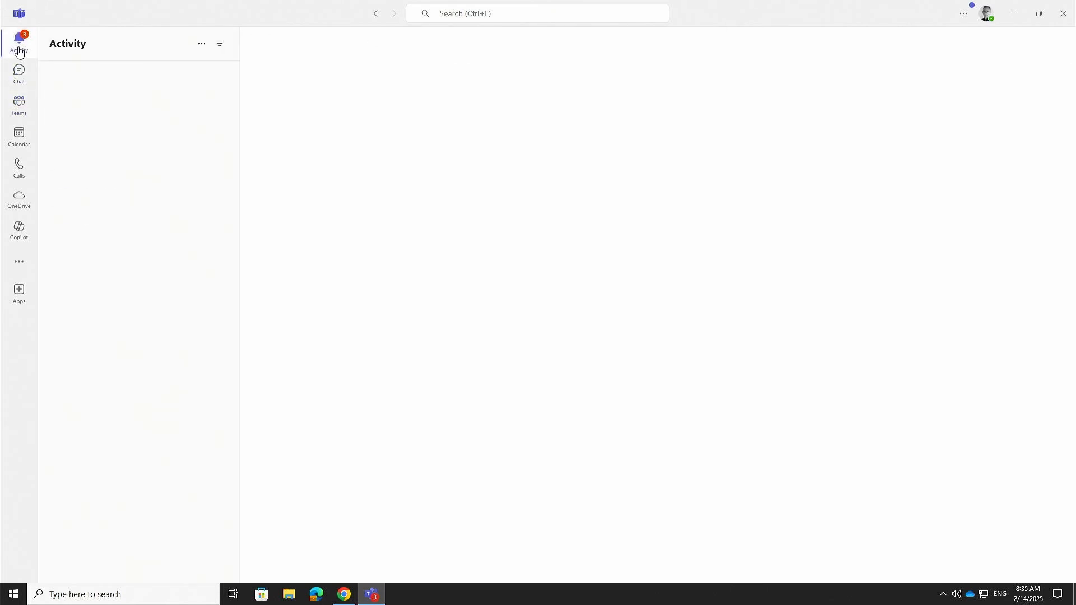
left_click(22, 132)
left_click(21, 105)
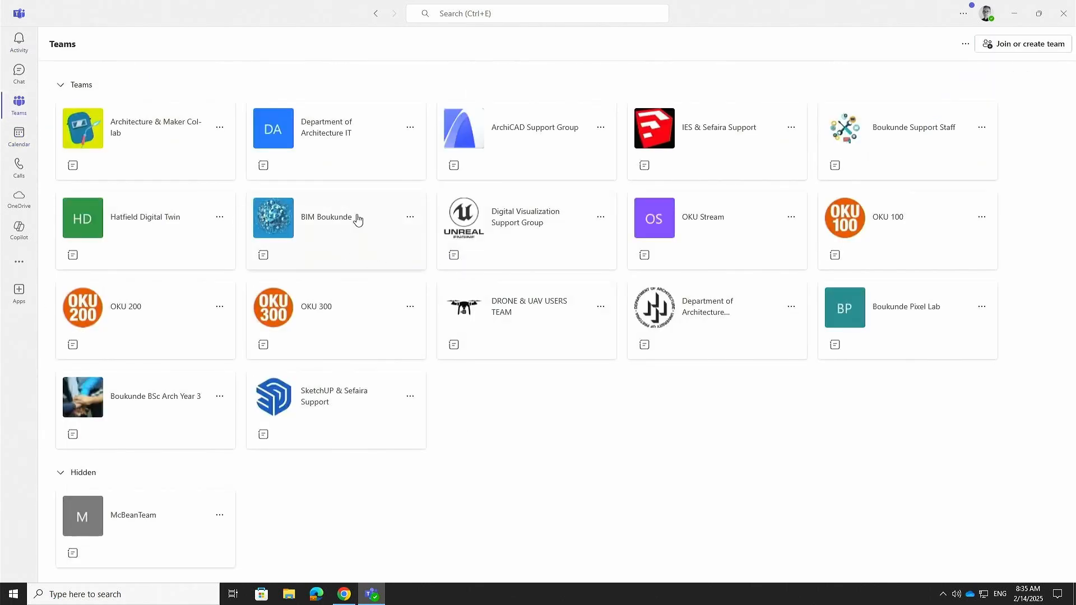
Step: Open the BIM Boukunde team, step through its channels to Revit, and show the Revit channel's files
left_click(340, 225)
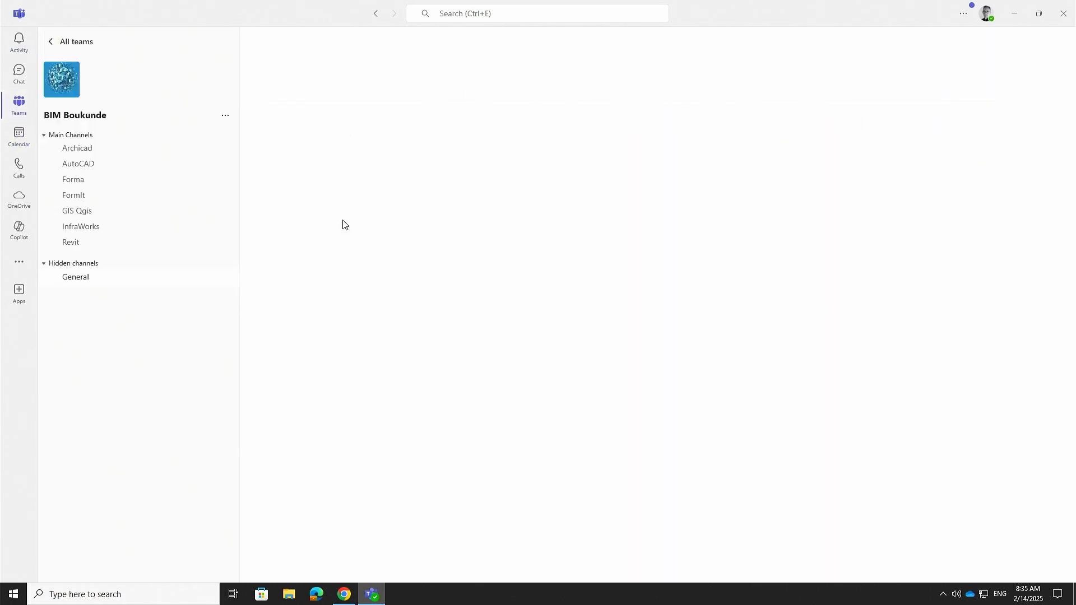
left_click(75, 153)
left_click(87, 165)
left_click(82, 181)
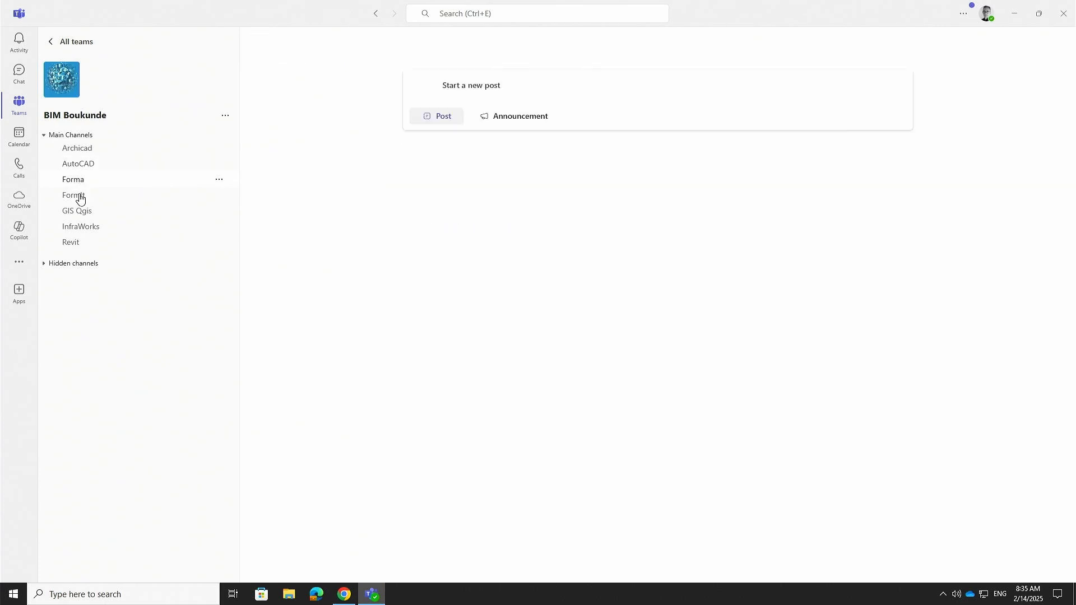
left_click(80, 197)
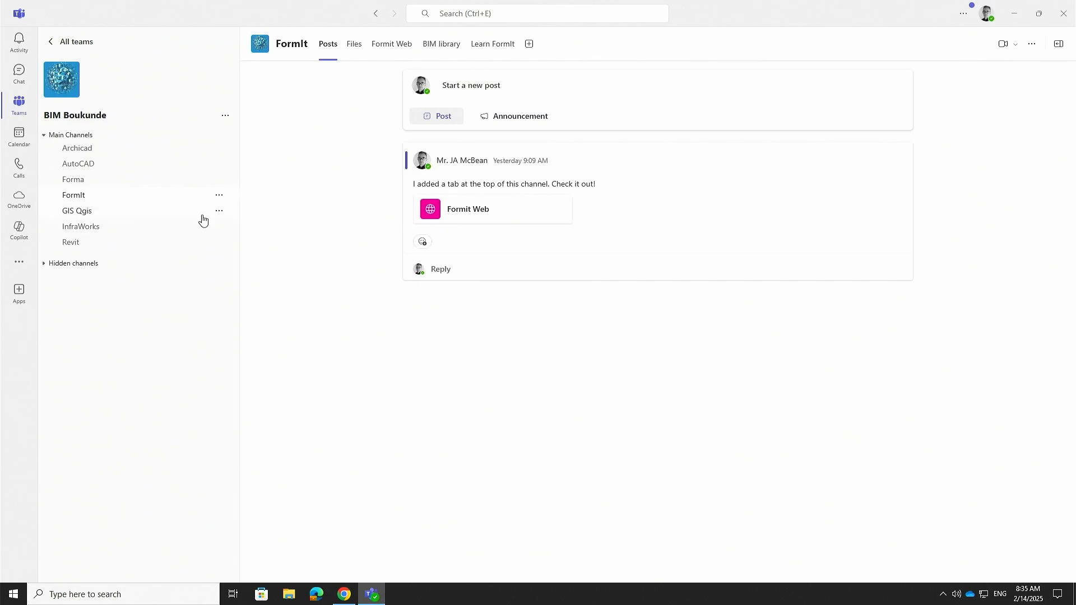
left_click(67, 242)
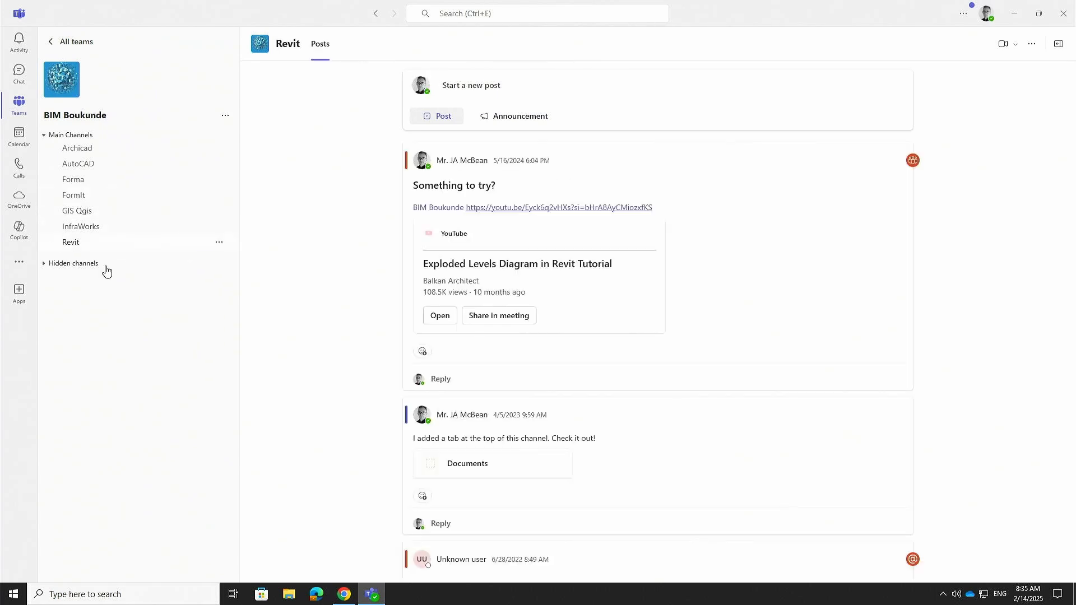
left_click(345, 44)
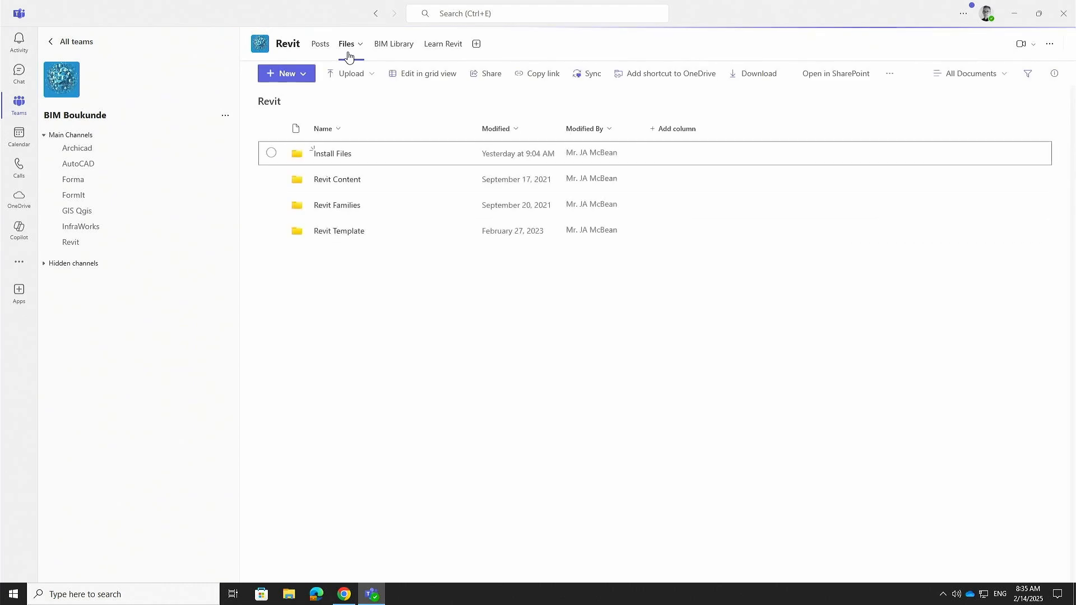
Step: Open Install Files > 2025, select all three installer files, then clear the selection
double_click(329, 160)
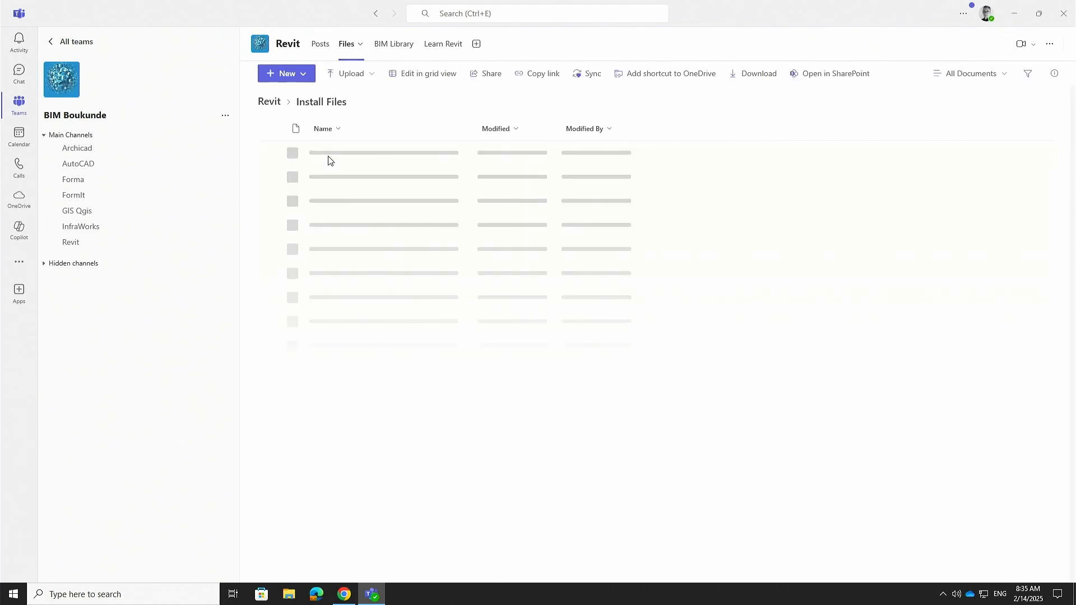
left_click(322, 153)
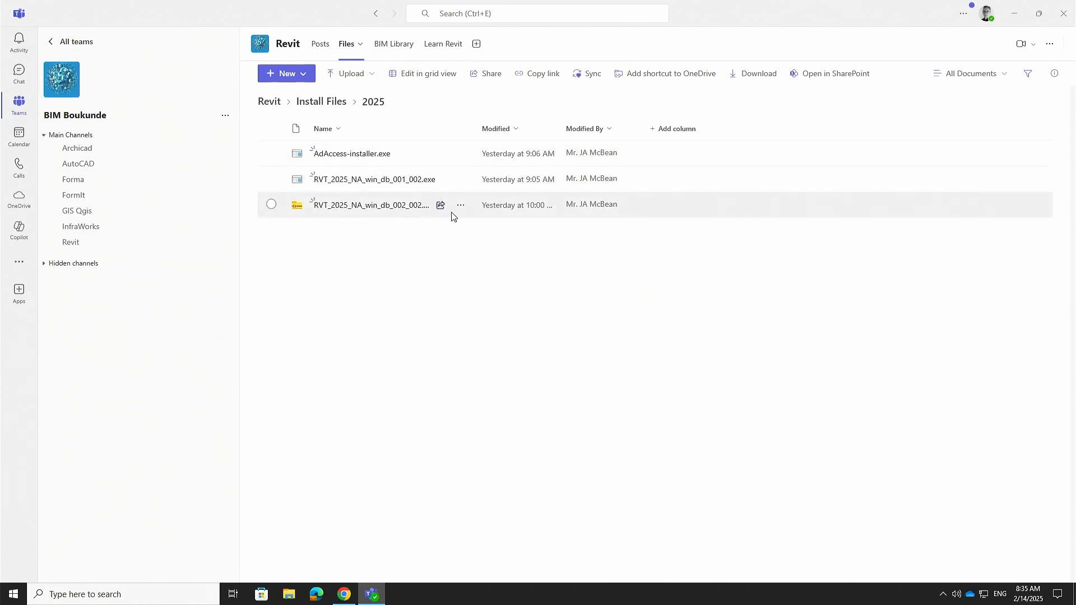
left_click(271, 204)
left_click(271, 179)
left_click(273, 154)
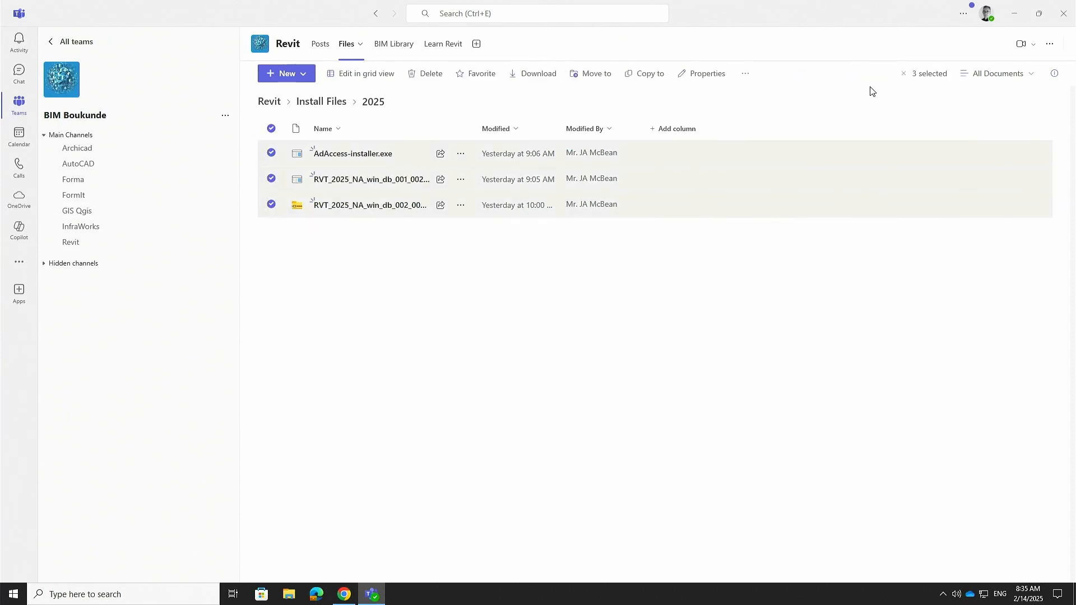
left_click(745, 73)
left_click(760, 250)
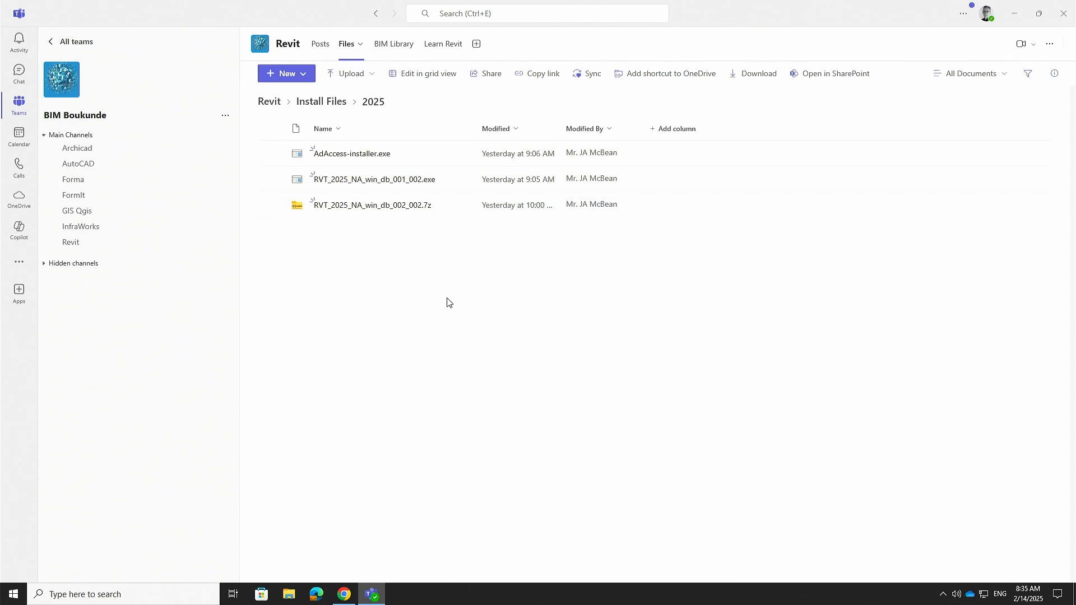
Step: Tick and untick the .7z archive, the 001_002.exe and AdAccess-installer.exe, then all three together
left_click(272, 205)
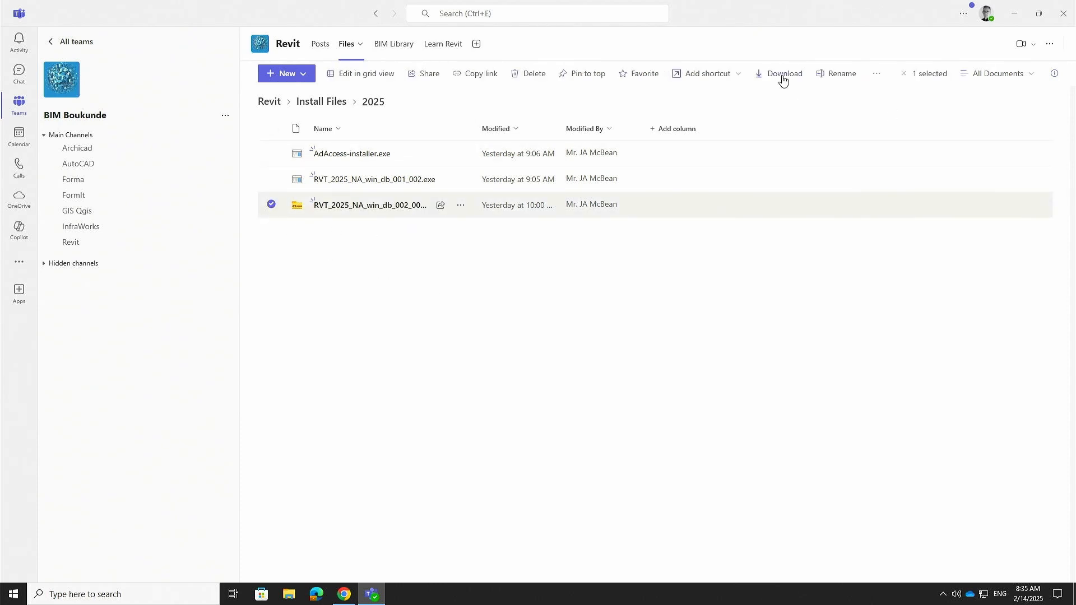
left_click(586, 351)
left_click(271, 178)
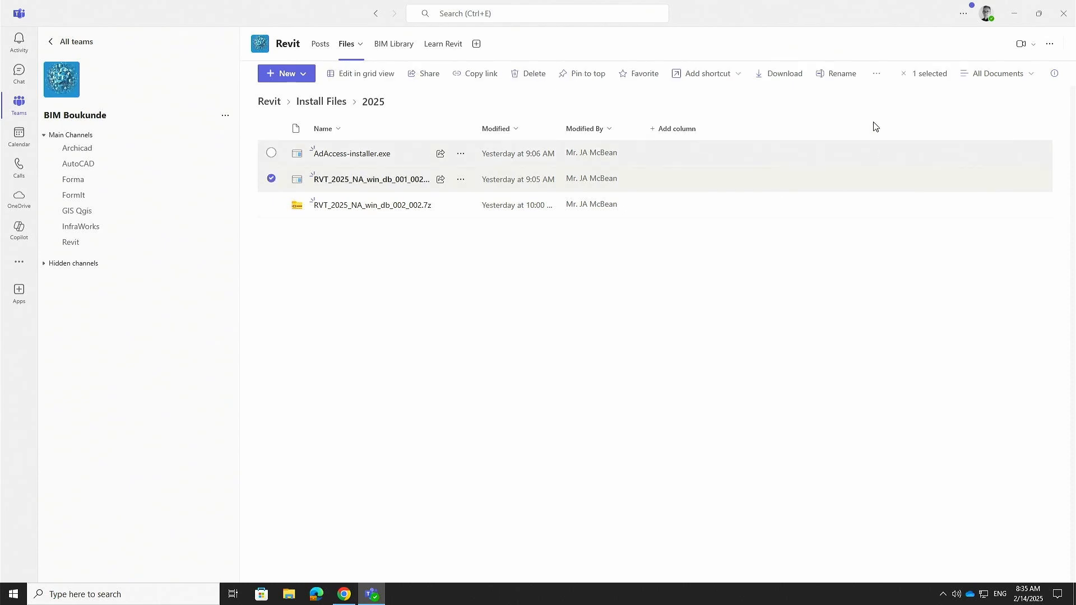
left_click(596, 343)
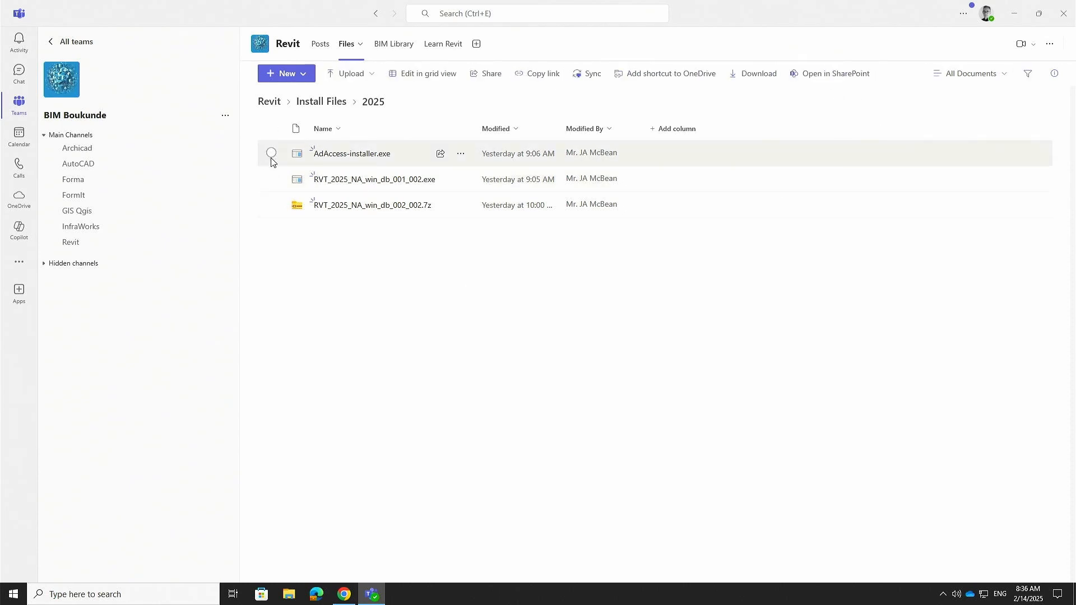
left_click(271, 154)
left_click(588, 337)
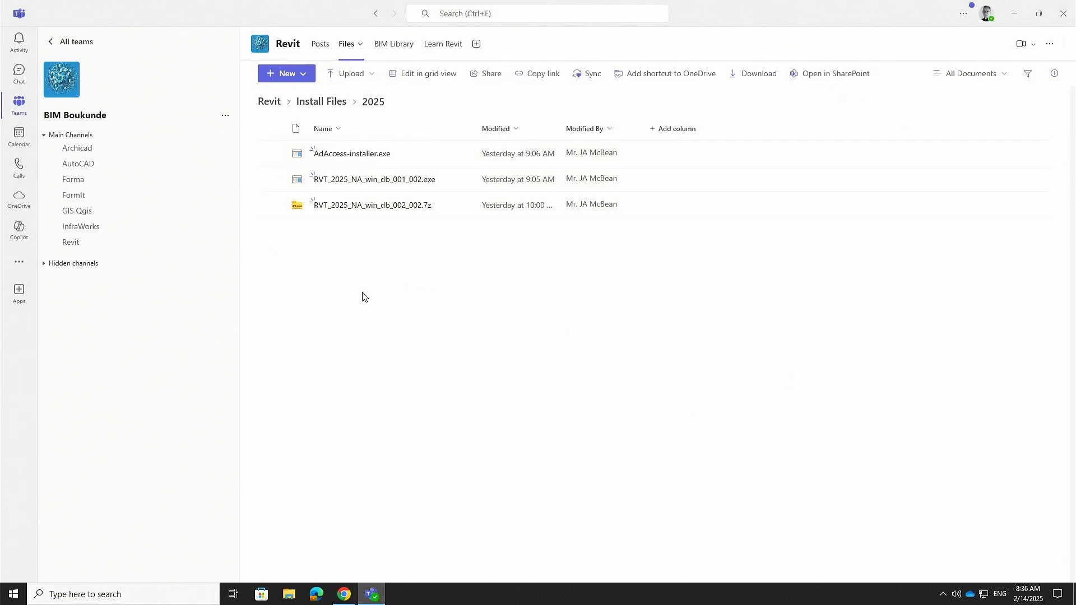
left_click(270, 128)
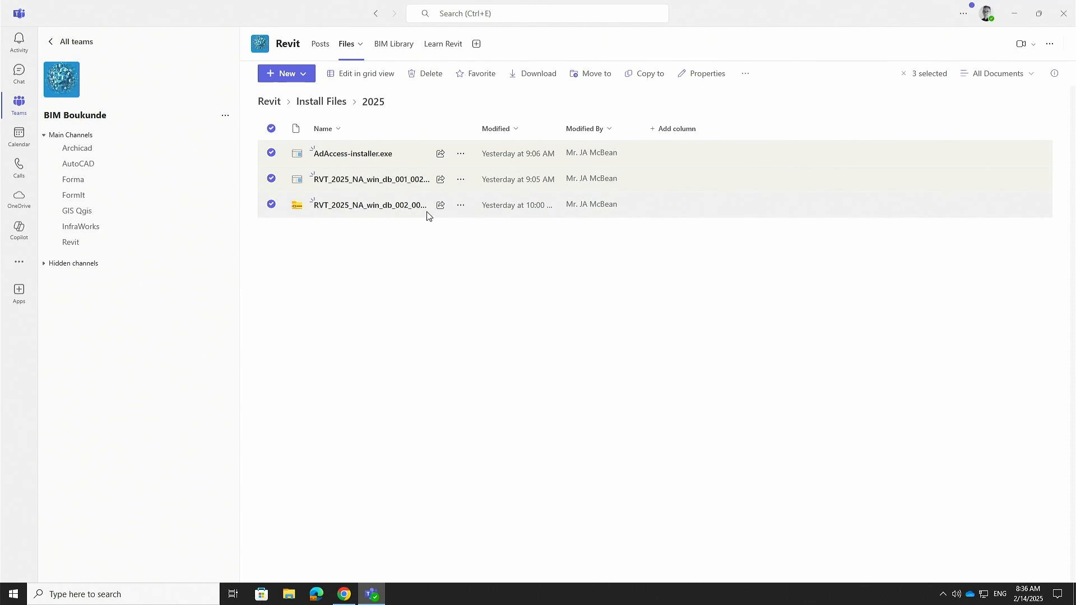
left_click(542, 336)
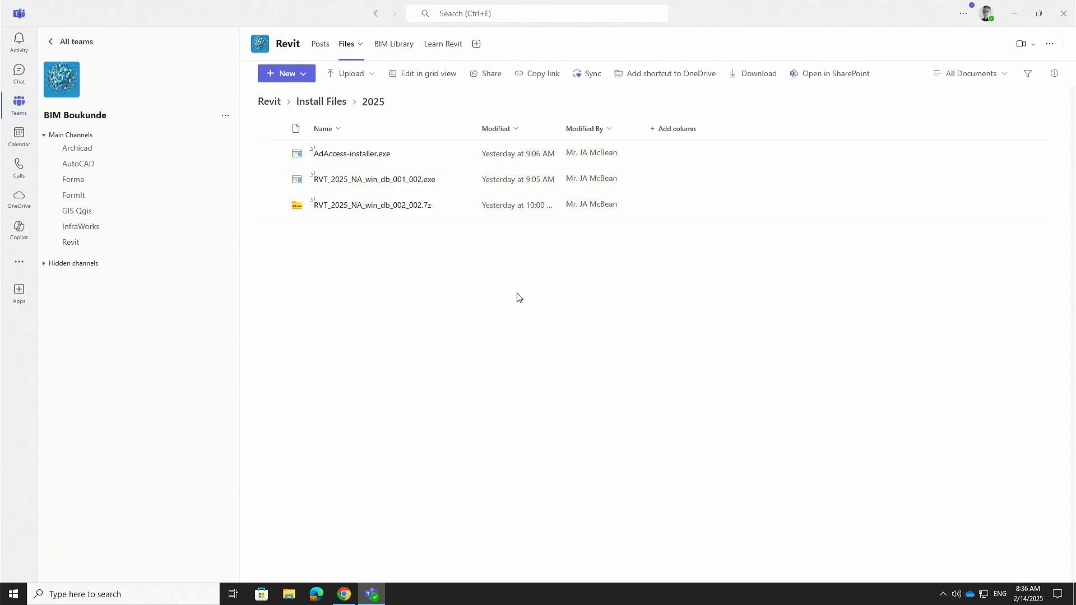
Step: Reselect and clear the three install files, then close Teams and bring up File Explorer
left_click(271, 205)
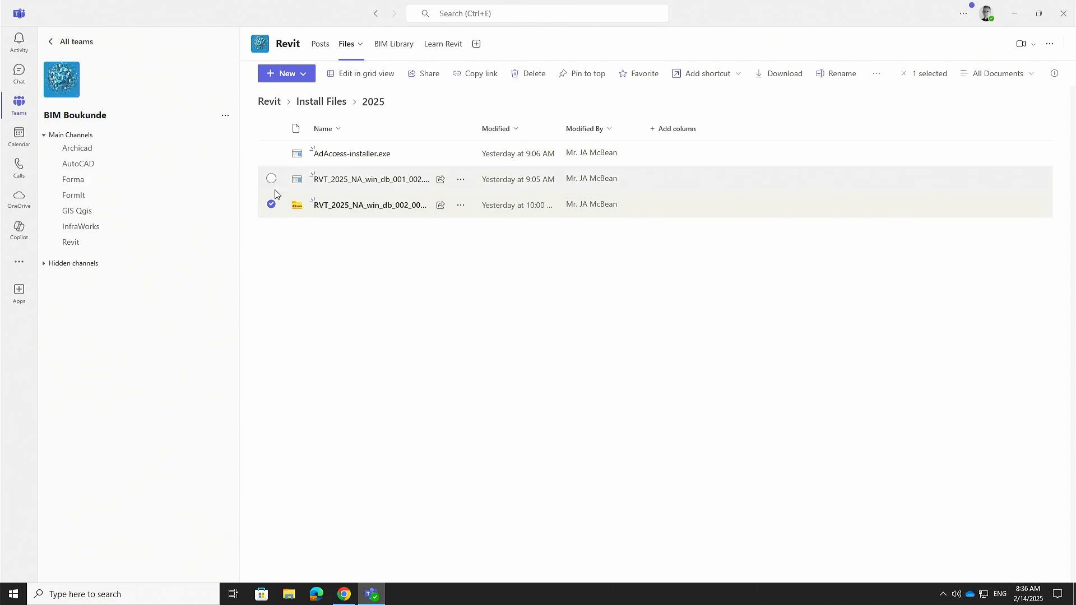
left_click(272, 179)
left_click(271, 153)
left_click(462, 376)
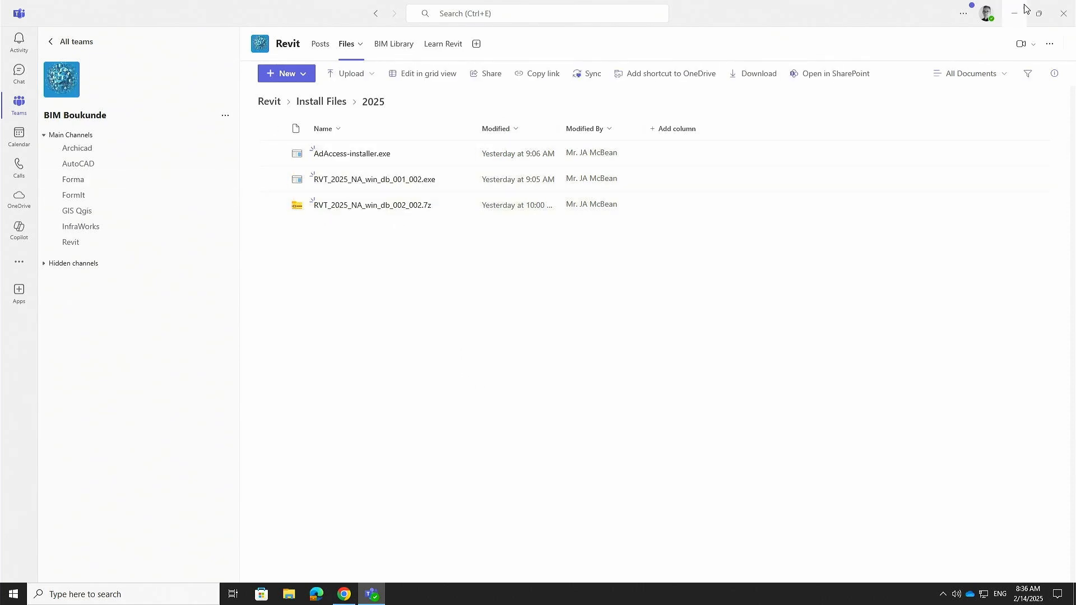
left_click(1064, 12)
left_click(289, 594)
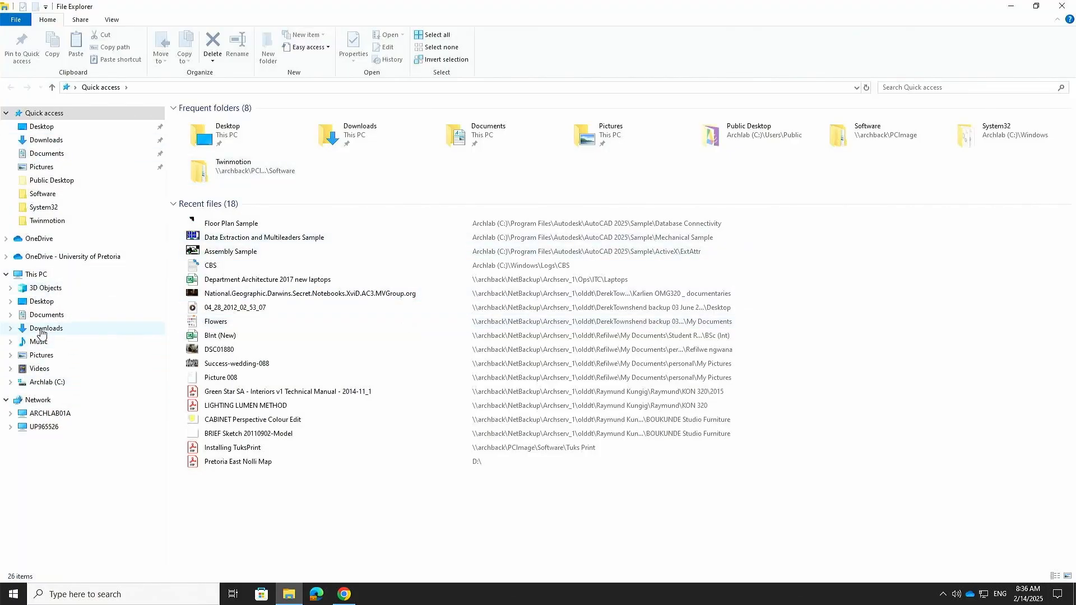
Step: Run RVT_2025_NA_win_db_001_002 from the Downloads folder as administrator
left_click(61, 329)
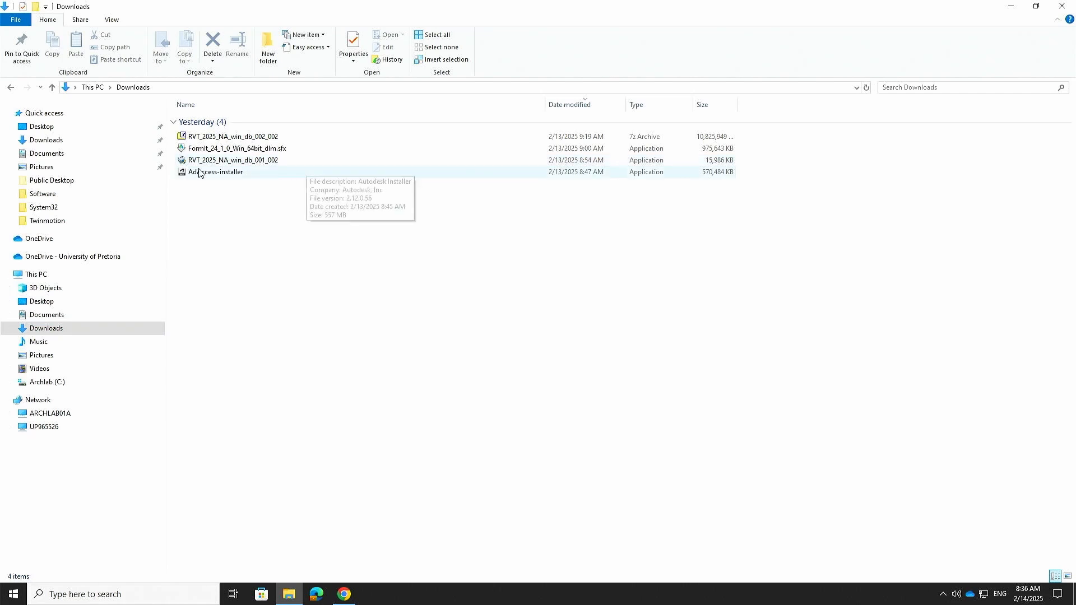
right_click(213, 159)
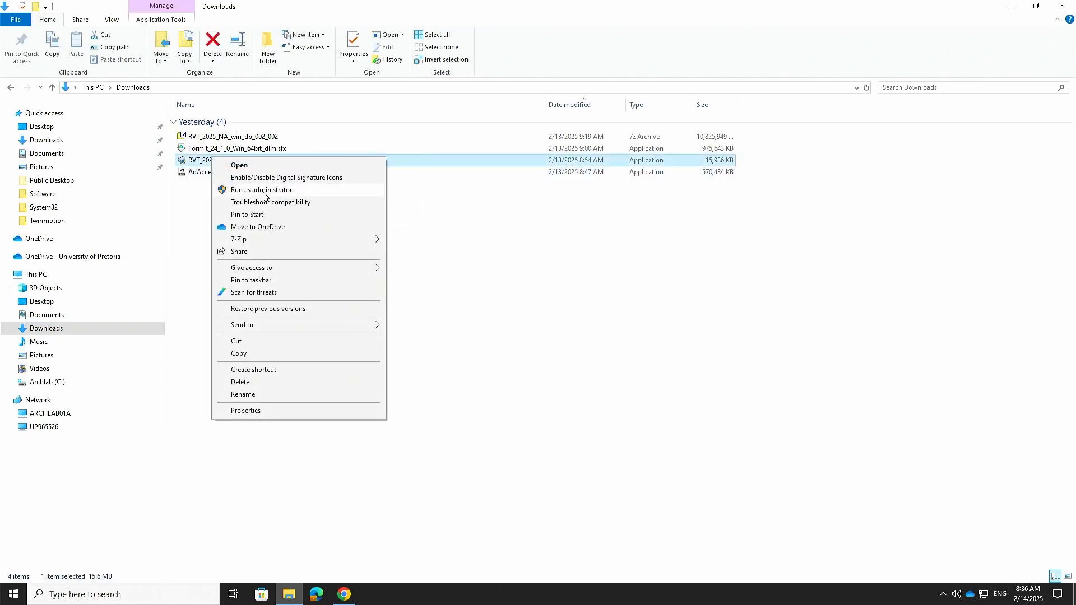
left_click(464, 241)
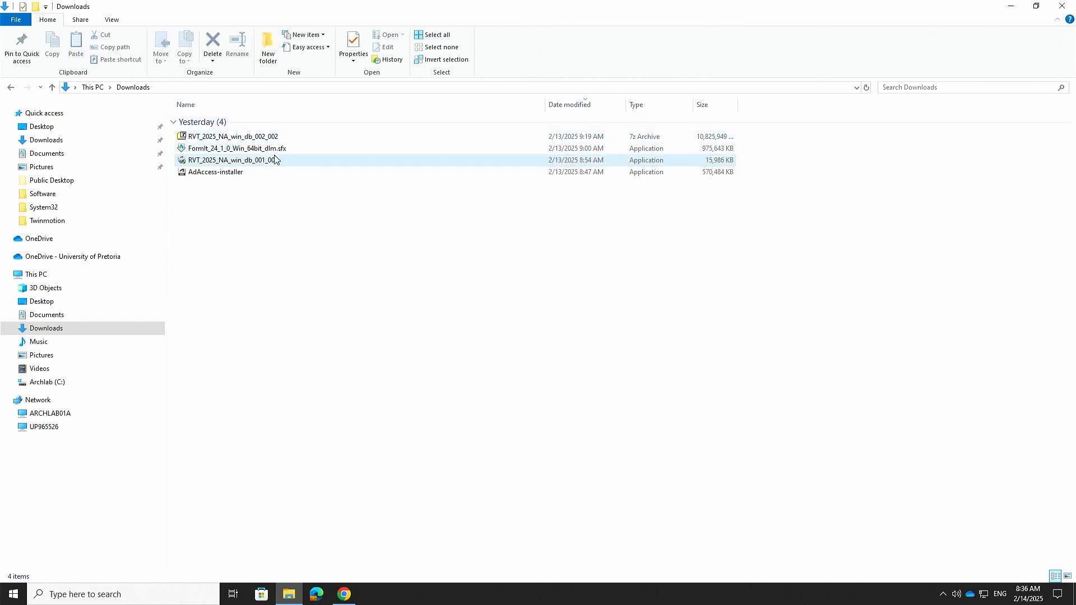
right_click(225, 162)
left_click(260, 194)
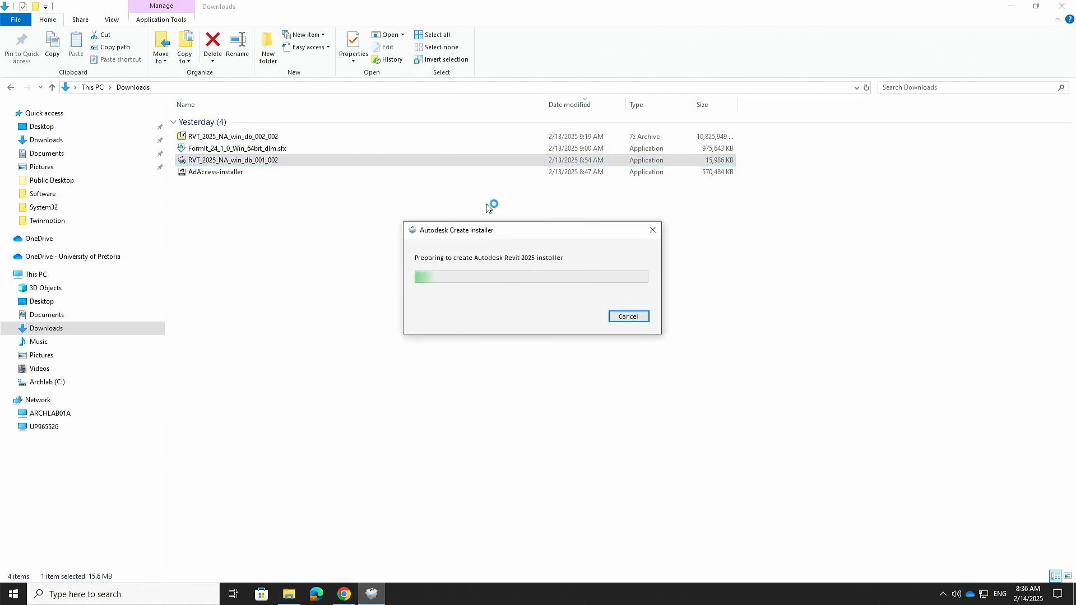
Step: Reposition the Create Installer window, confirm cancelling the Revit 2025 installer, and close the Downloads window
left_click_drag(610, 224, 429, 166)
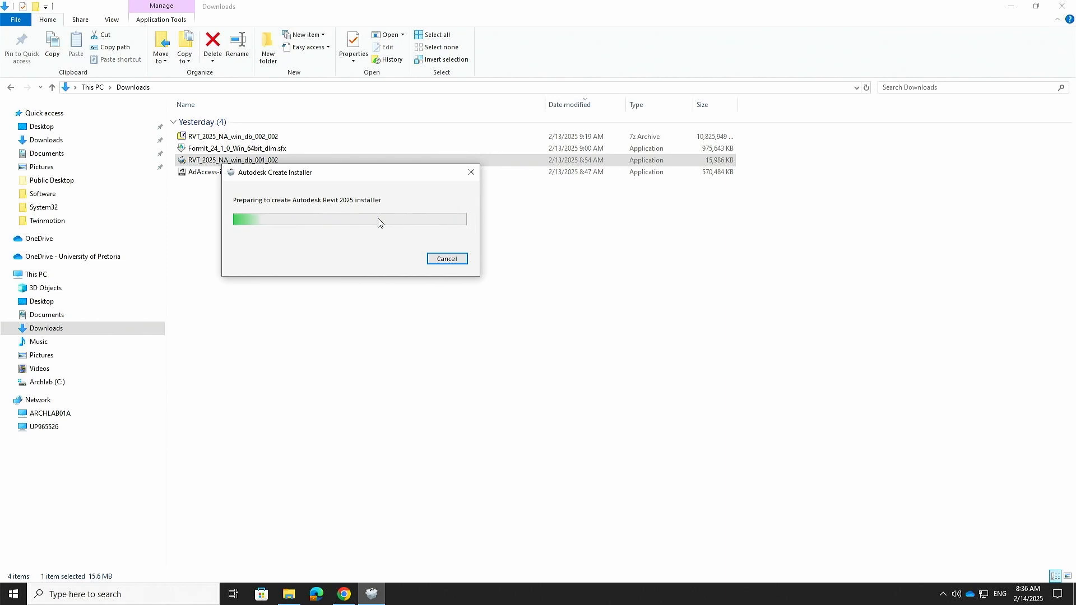
left_click_drag(347, 175, 402, 140)
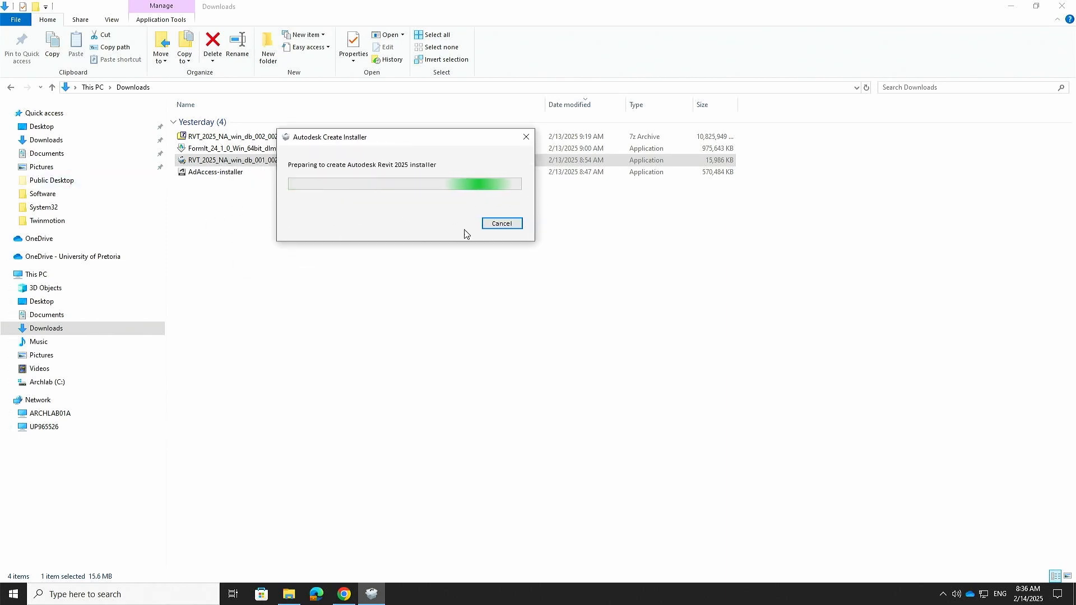
left_click(501, 223)
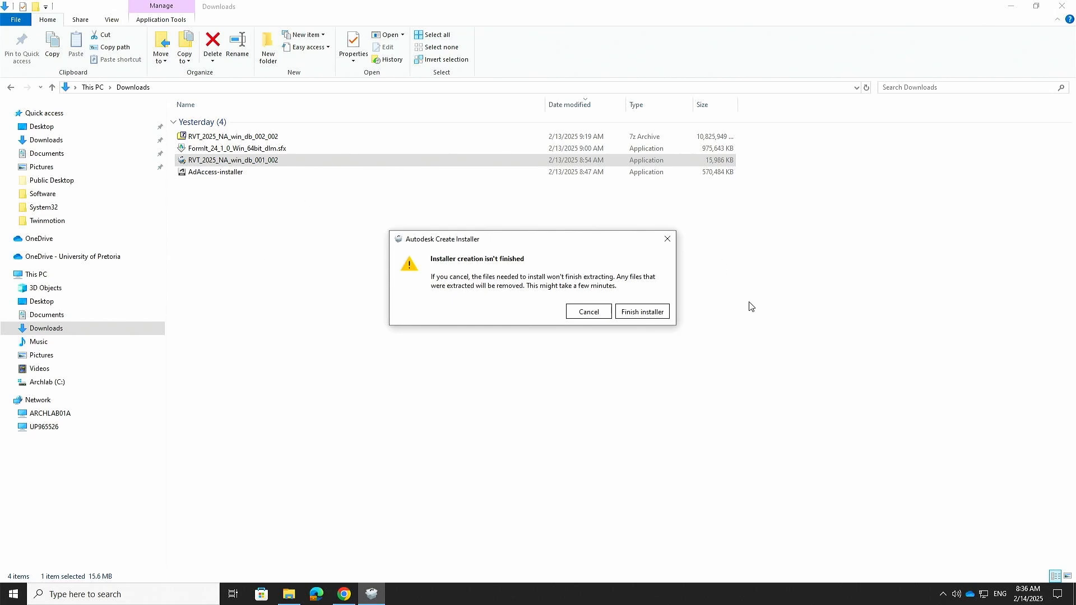
left_click(633, 312)
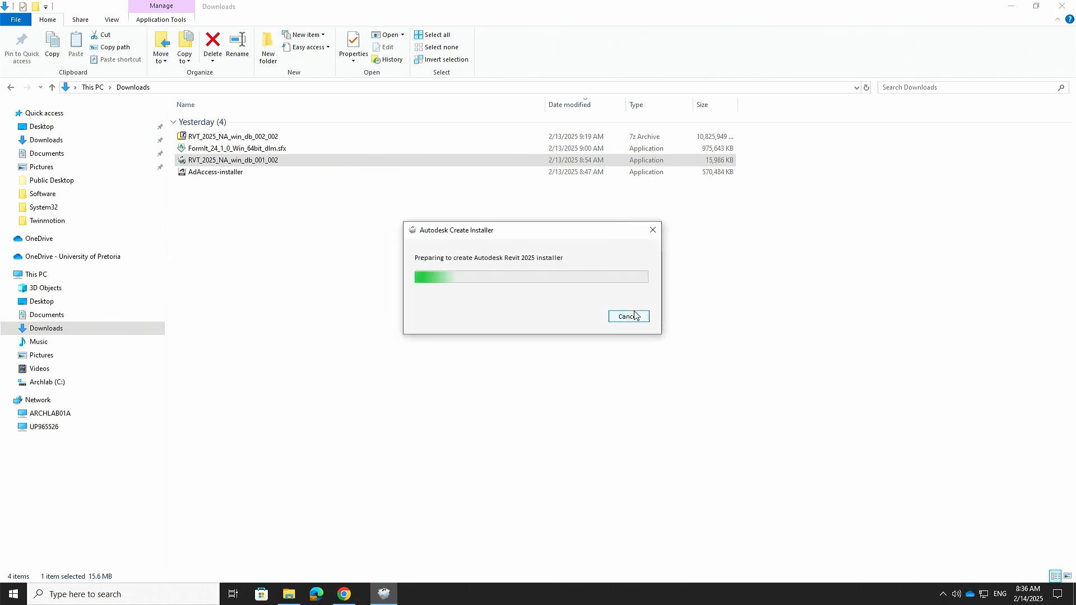
left_click(635, 316)
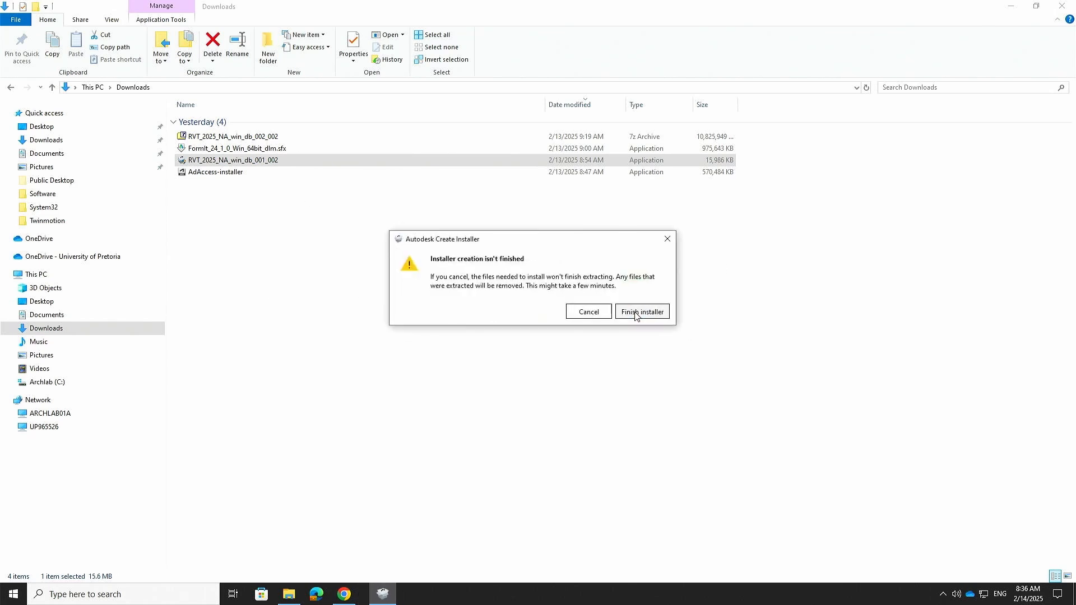
left_click(588, 312)
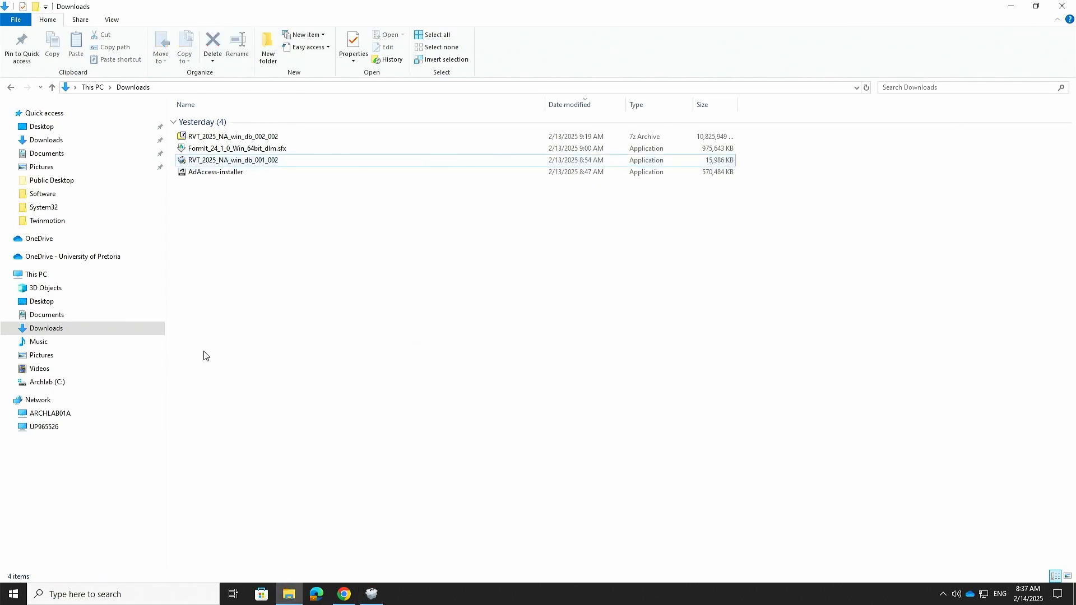
left_click(1062, 5)
left_click(757, 277)
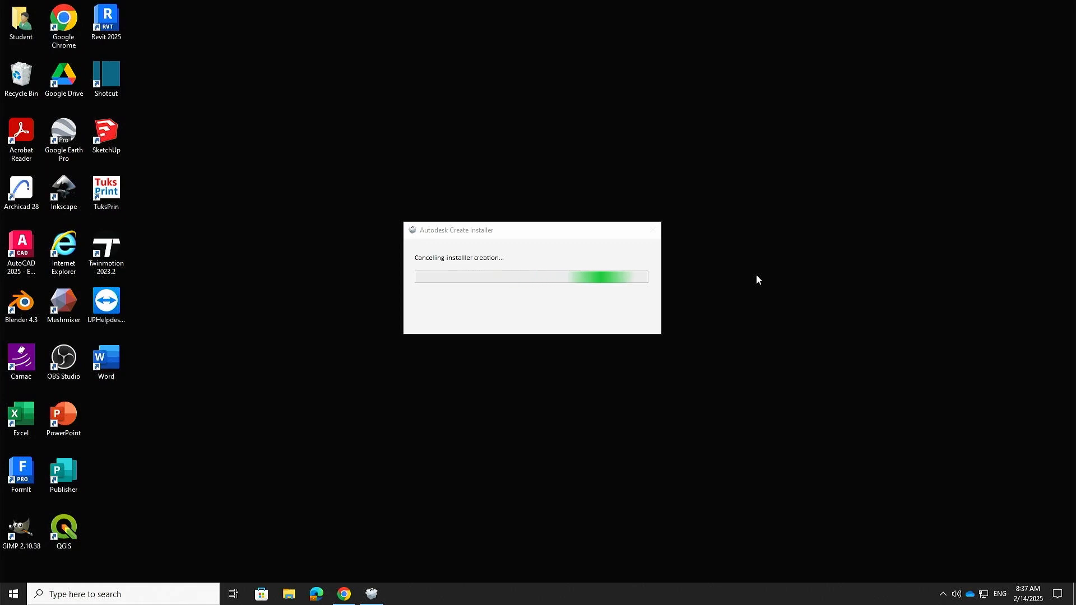